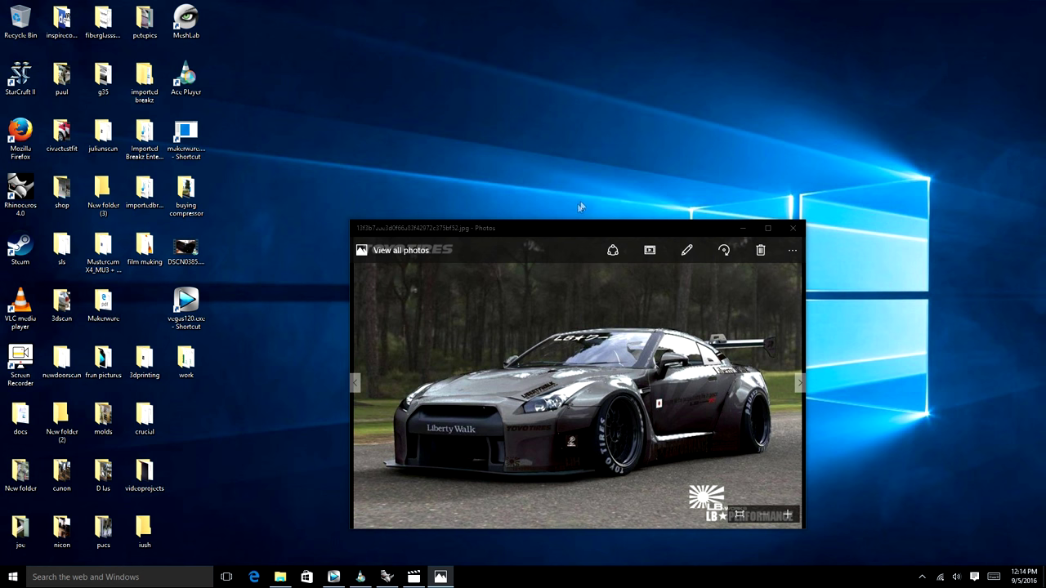
Minimize the car reference photo and switch to Rhinoceros.
drag(561, 229, 532, 151)
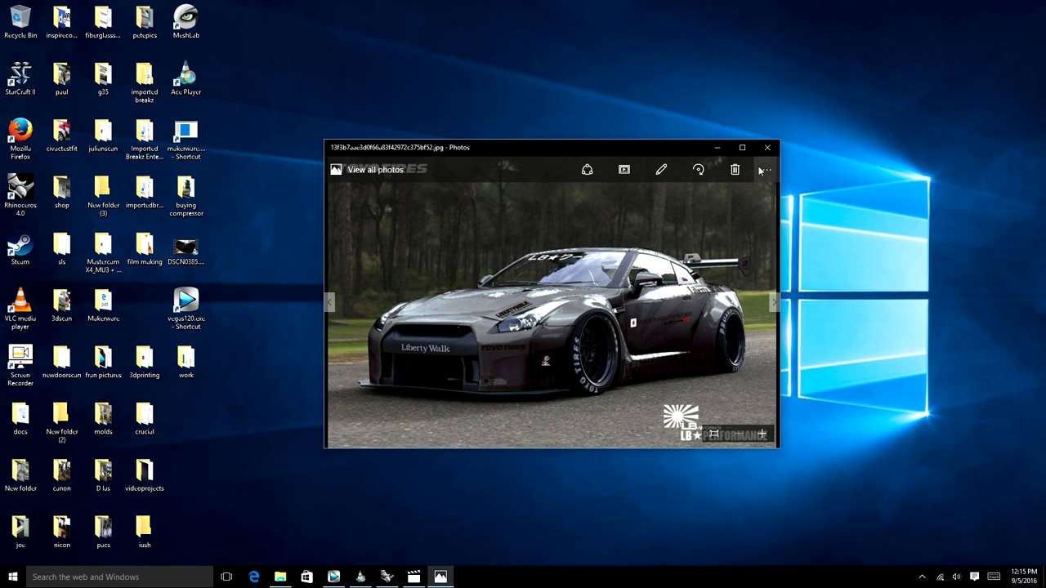
click(719, 147)
click(389, 576)
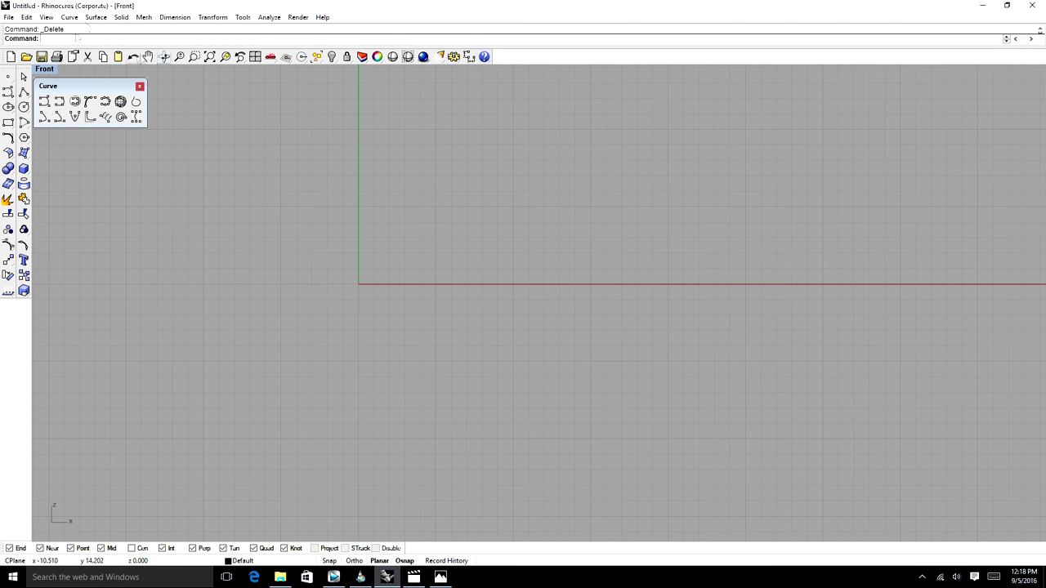
click(95, 17)
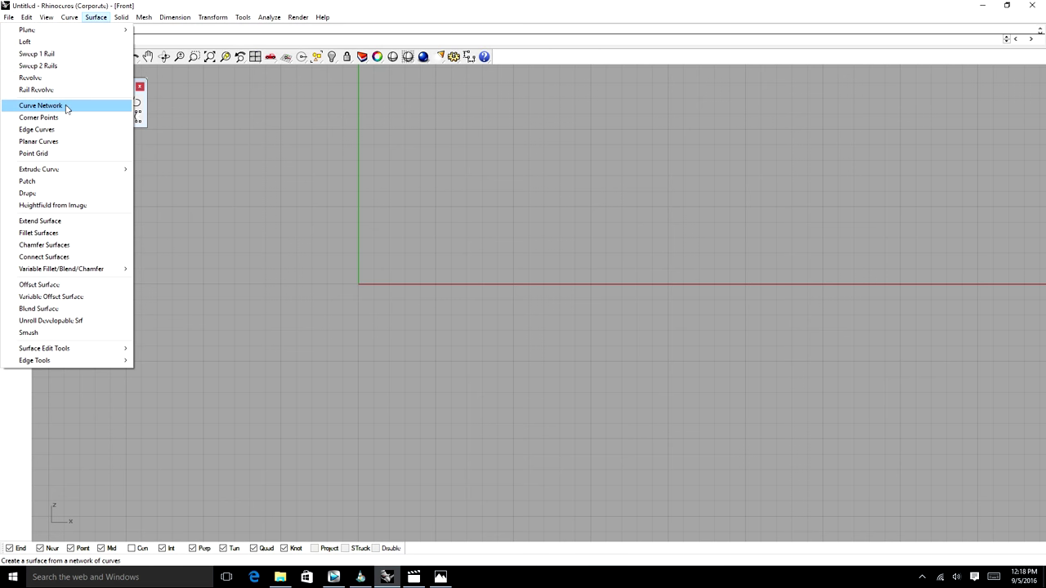
click(229, 101)
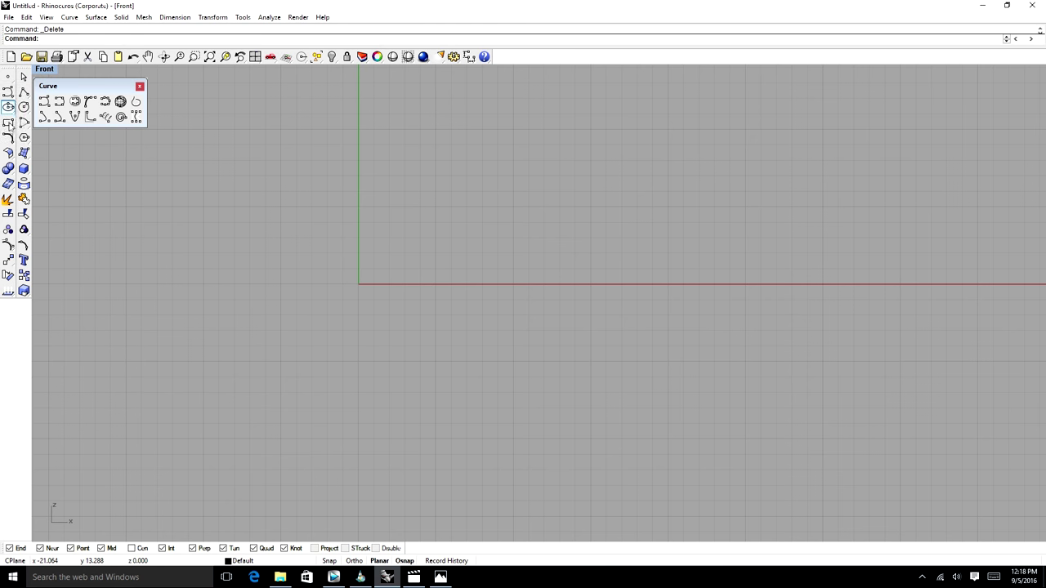
Draw a degree-3 wavy curve with five control points across the origin in the Front view, and restore the four-viewport layout.
click(8, 92)
click(267, 292)
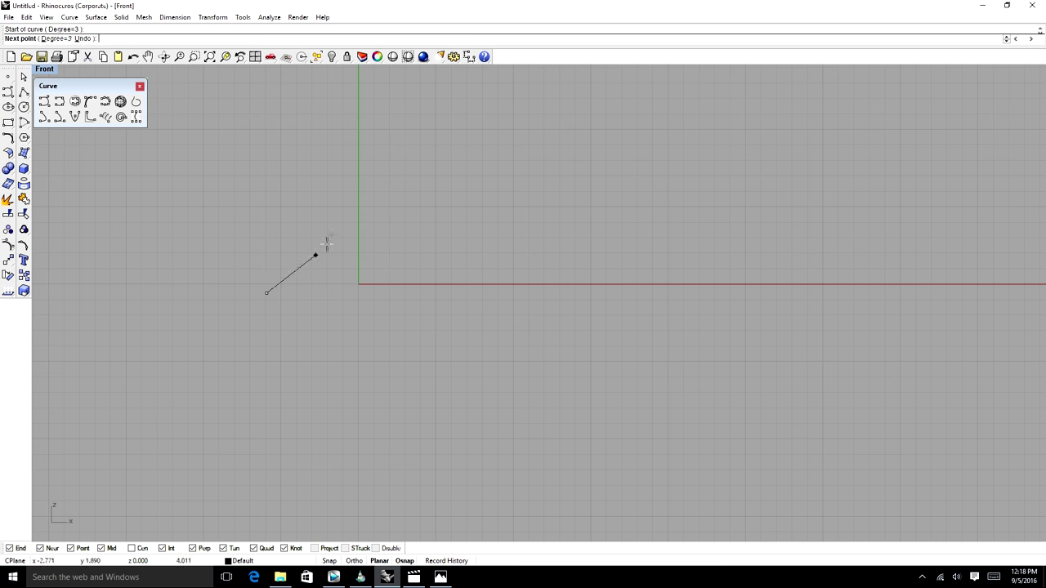
click(350, 228)
click(503, 276)
click(648, 326)
click(707, 309)
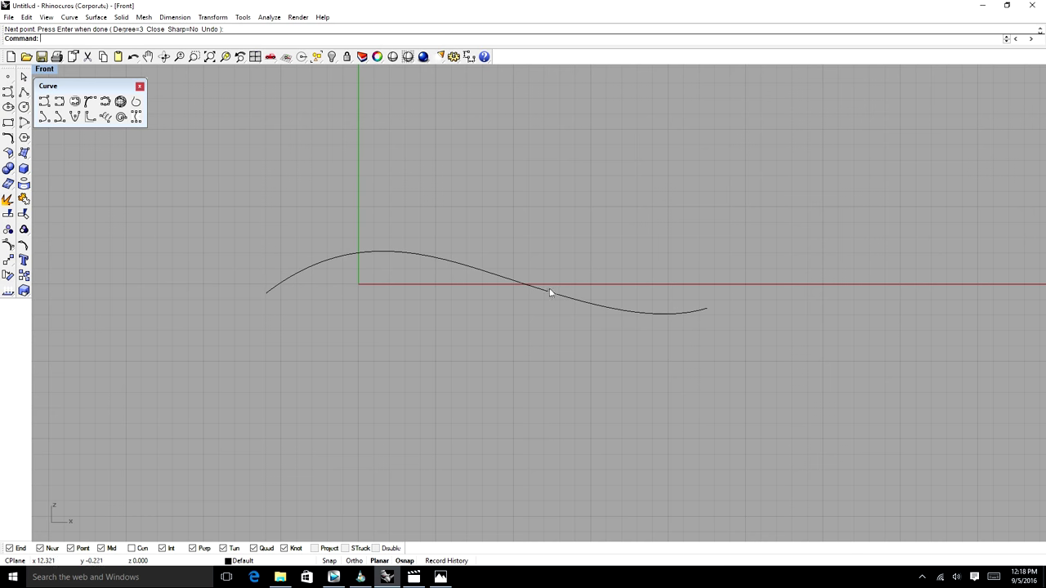
key(Return)
scroll(445, 243, down, 5)
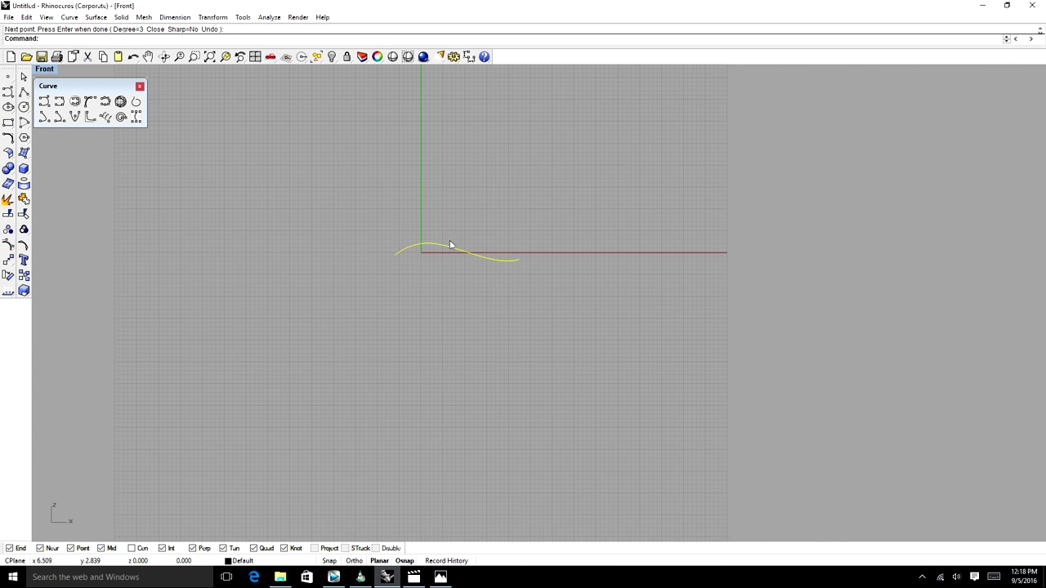
double_click(44, 68)
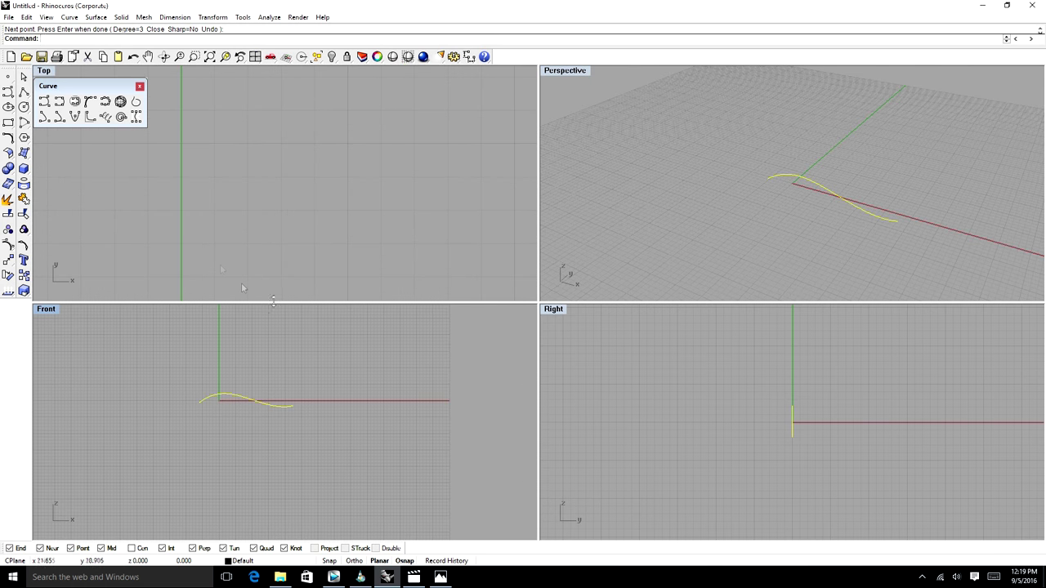
Duplicate the wavy curve in the Top view and move the copy up along Y, shifted slightly toward positive X.
scroll(327, 250, down, 10)
scroll(327, 290, up, 7)
click(328, 258)
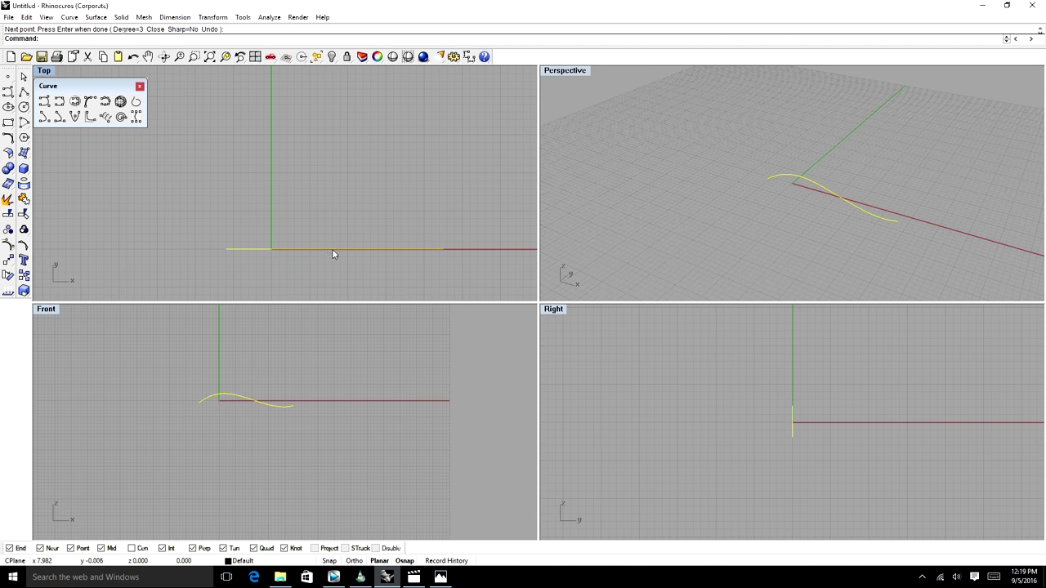
key(ctrl+v)
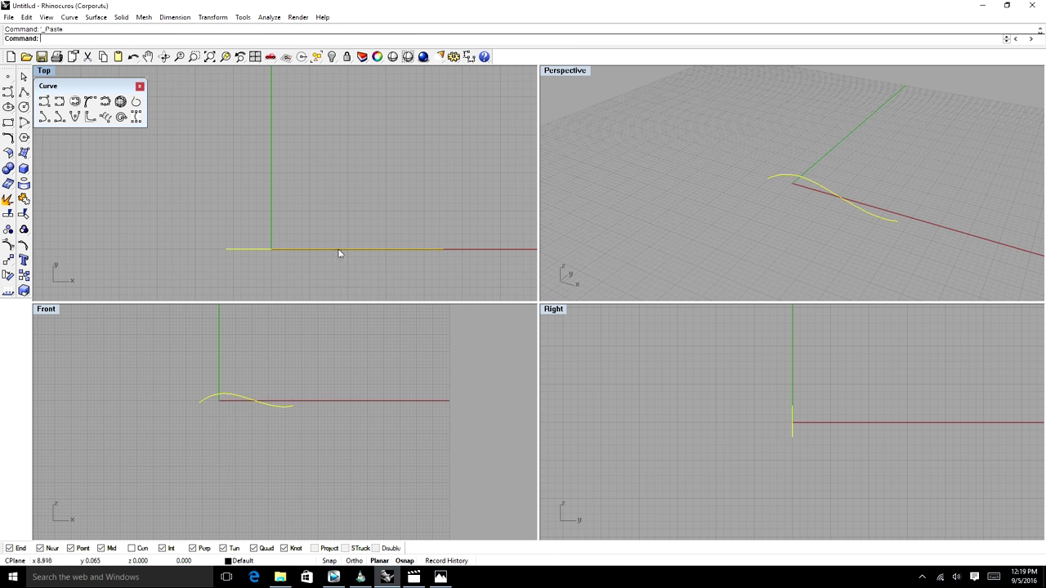
click(336, 250)
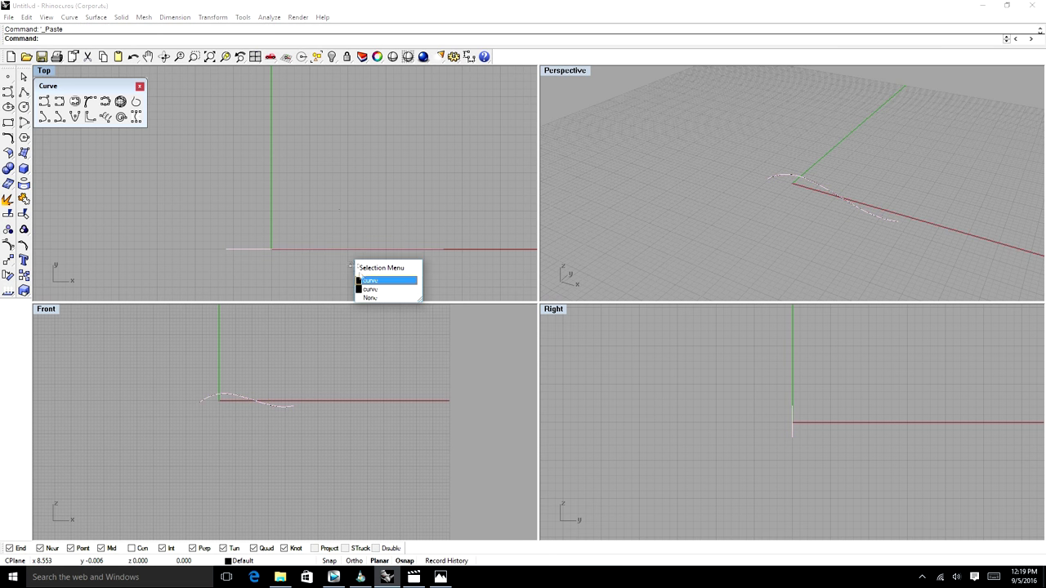
click(366, 285)
drag(366, 252, 414, 117)
click(385, 174)
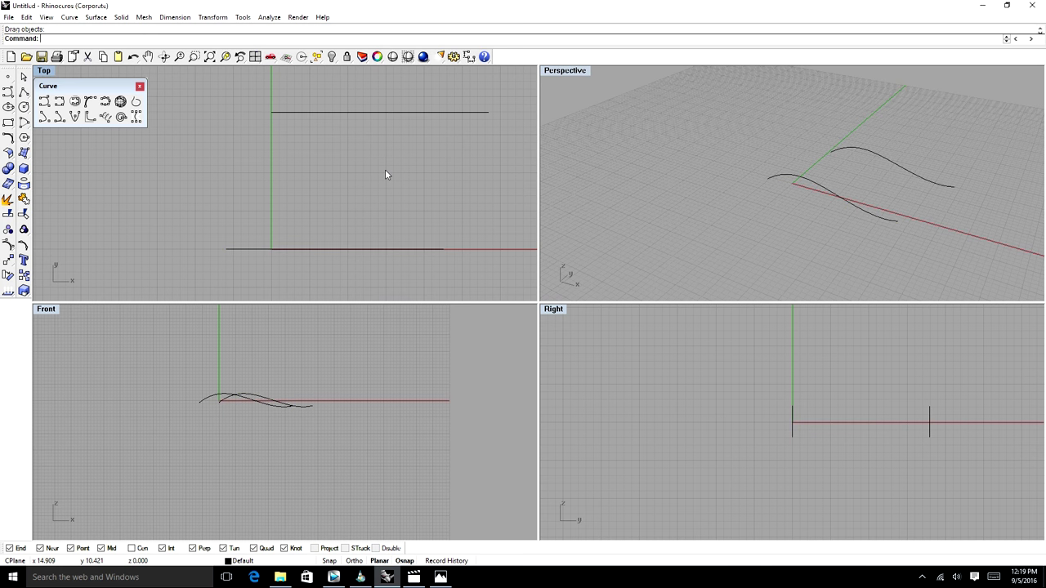
Loft a surface between the two wavy curves with the Normal style and Do not simplify.
click(163, 56)
drag(362, 133, 393, 116)
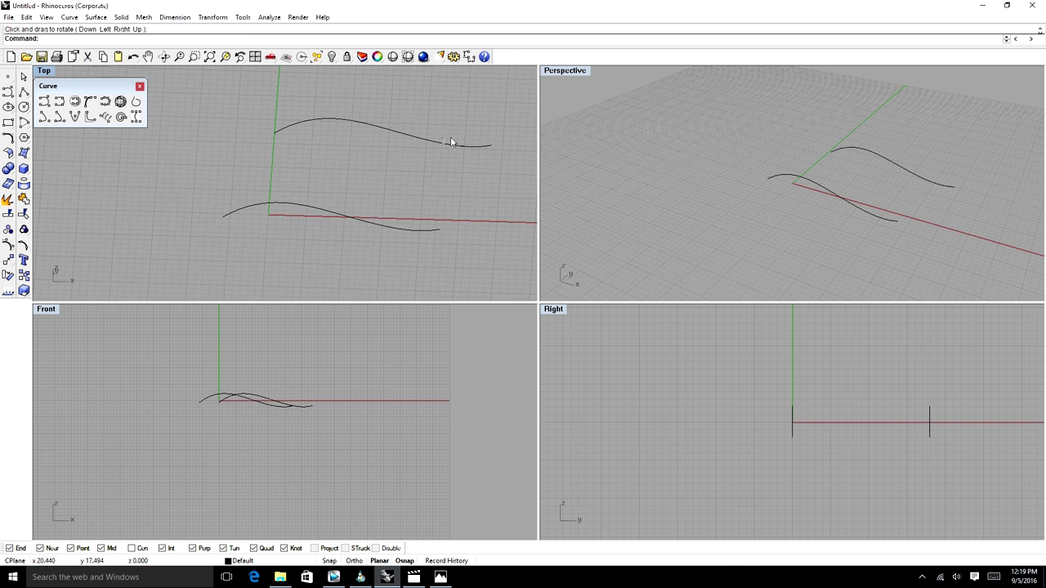
click(98, 17)
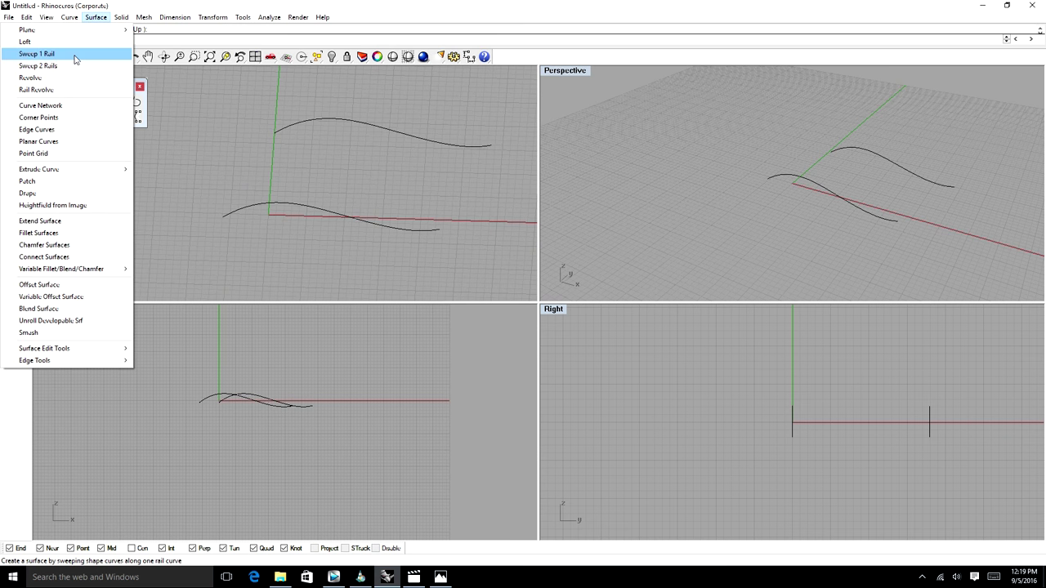
click(27, 42)
click(322, 211)
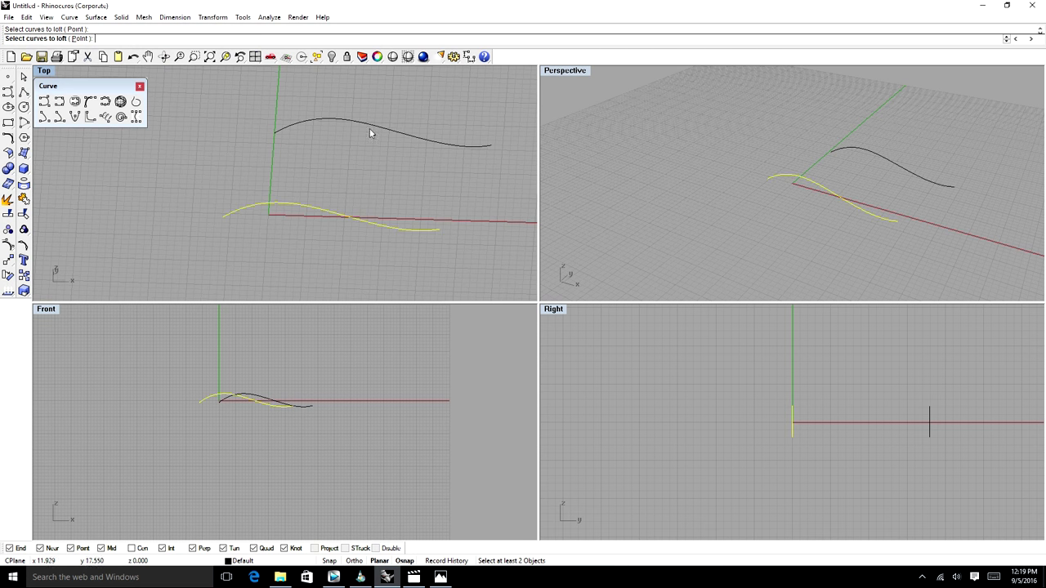
click(372, 127)
key(Return)
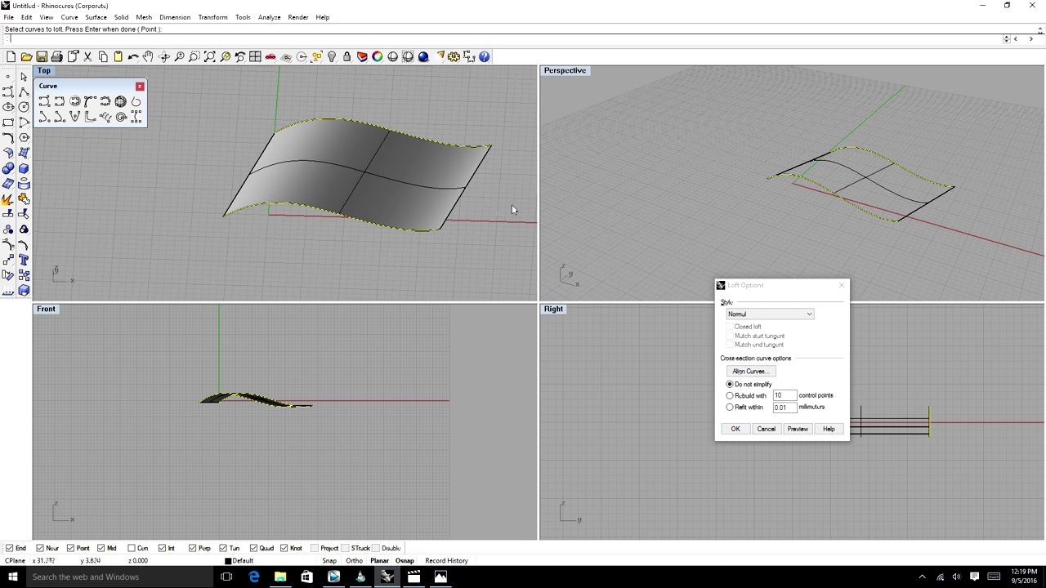
click(737, 428)
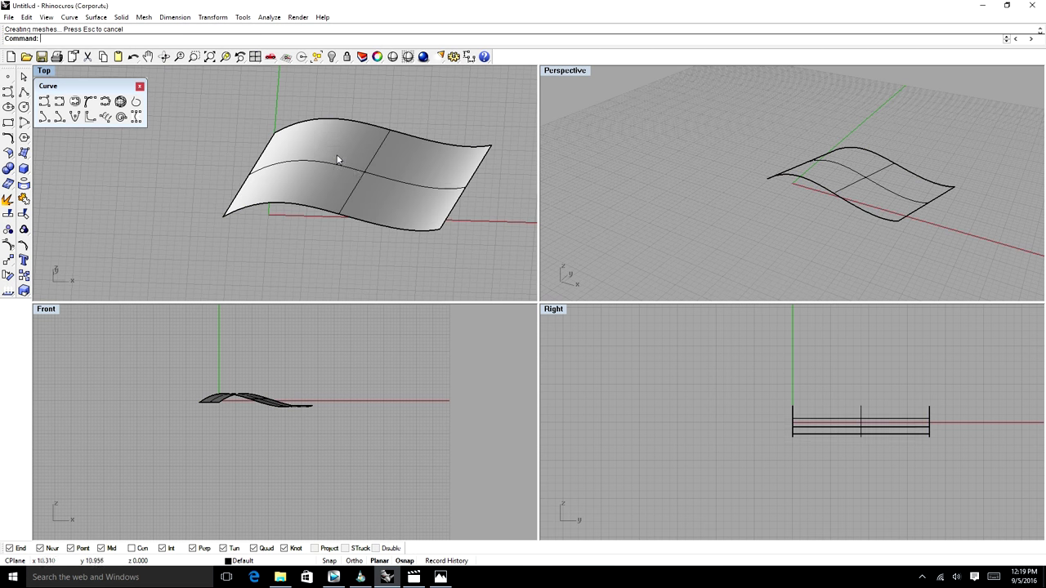
Delete the lofted surface and the copied curve, keeping the original wavy curve.
key(Delete)
click(367, 123)
key(Delete)
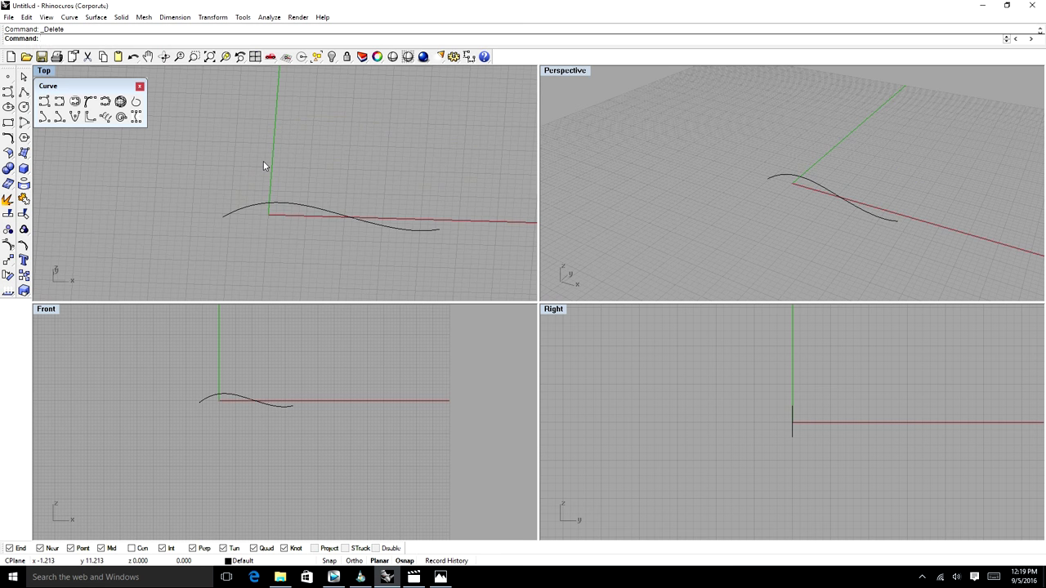
Draw a straight single-segment polyline in the Top view from the wavy curve's starting endpoint along positive Y.
key(ctrl+F1)
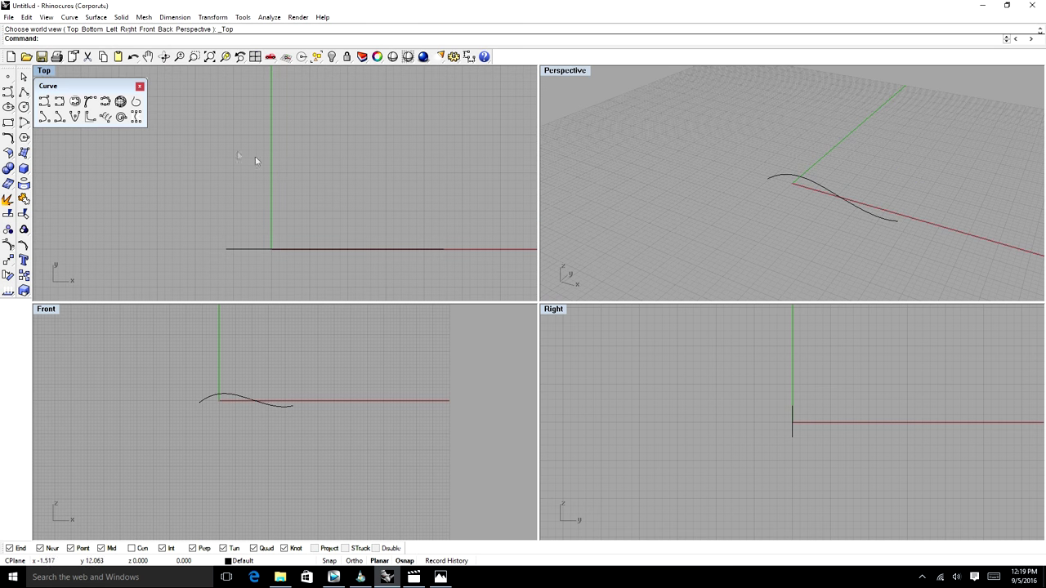
click(261, 249)
key(Escape)
click(163, 56)
drag(355, 230, 340, 173)
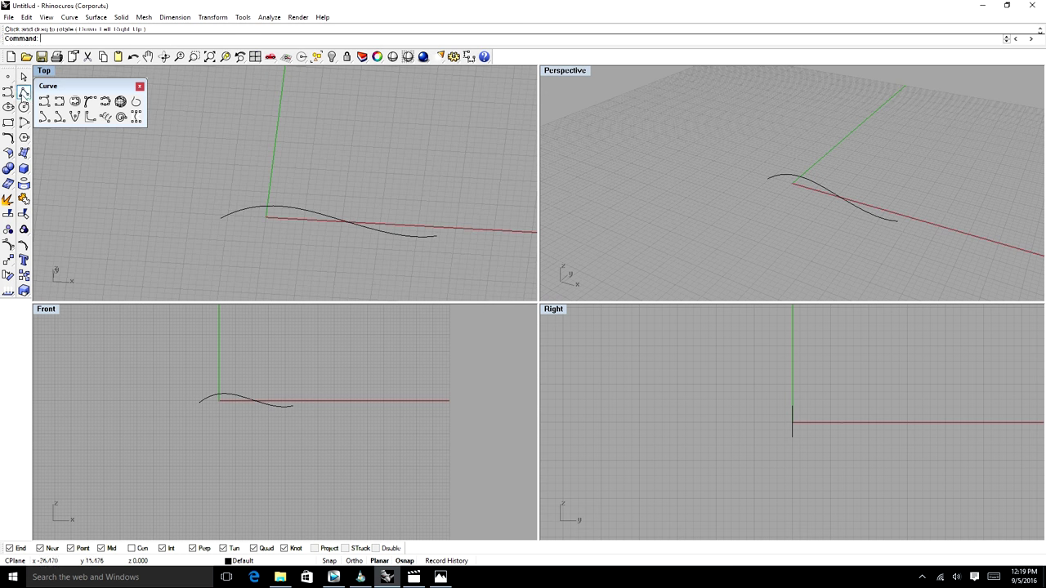
click(10, 91)
click(247, 206)
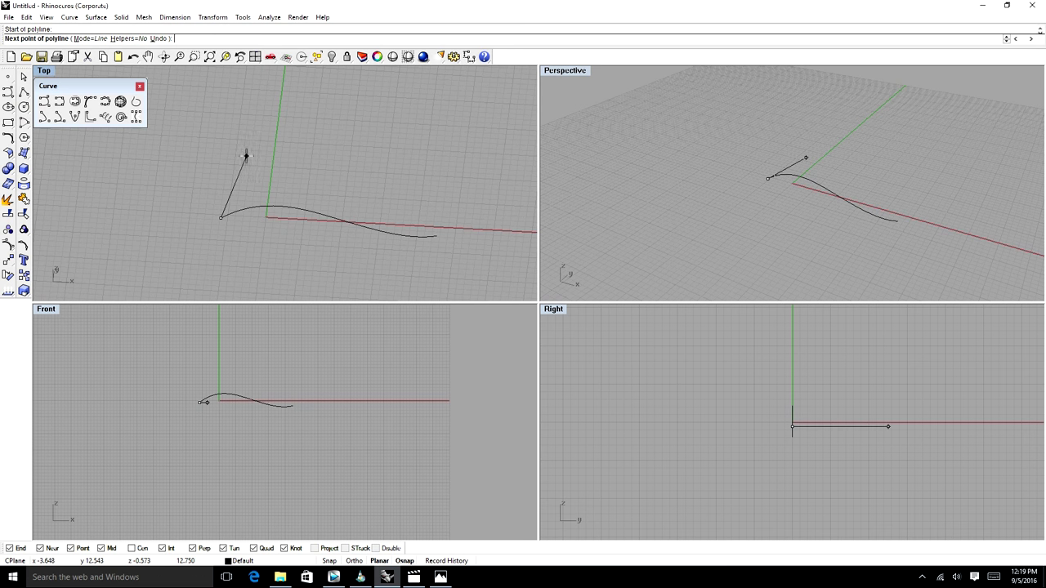
key(Return)
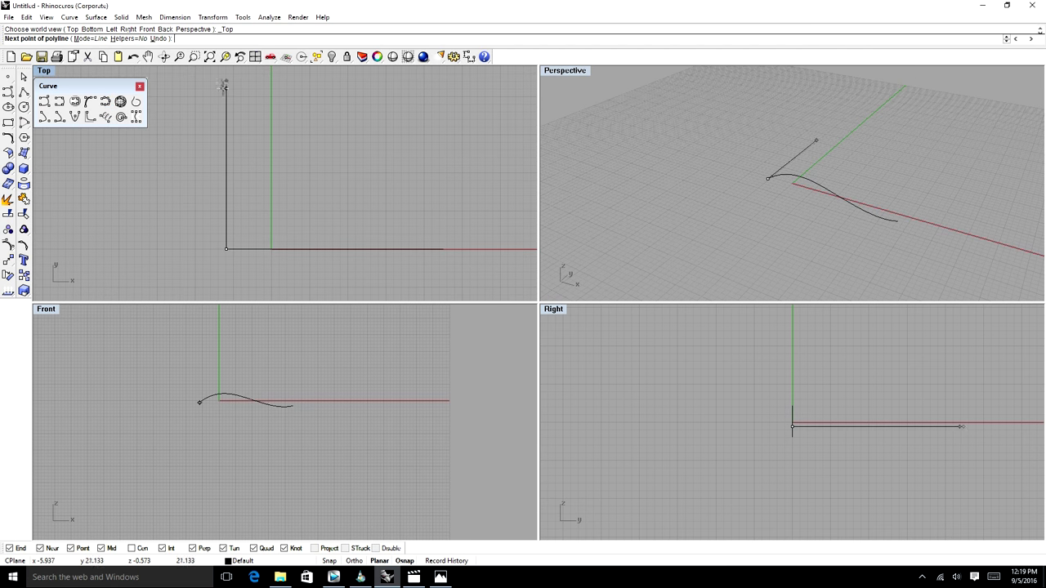
click(225, 99)
key(Return)
Create a Sweep 1 Rail surface using the straight line as rail and the wavy curve as cross section, with Freeform style.
click(164, 56)
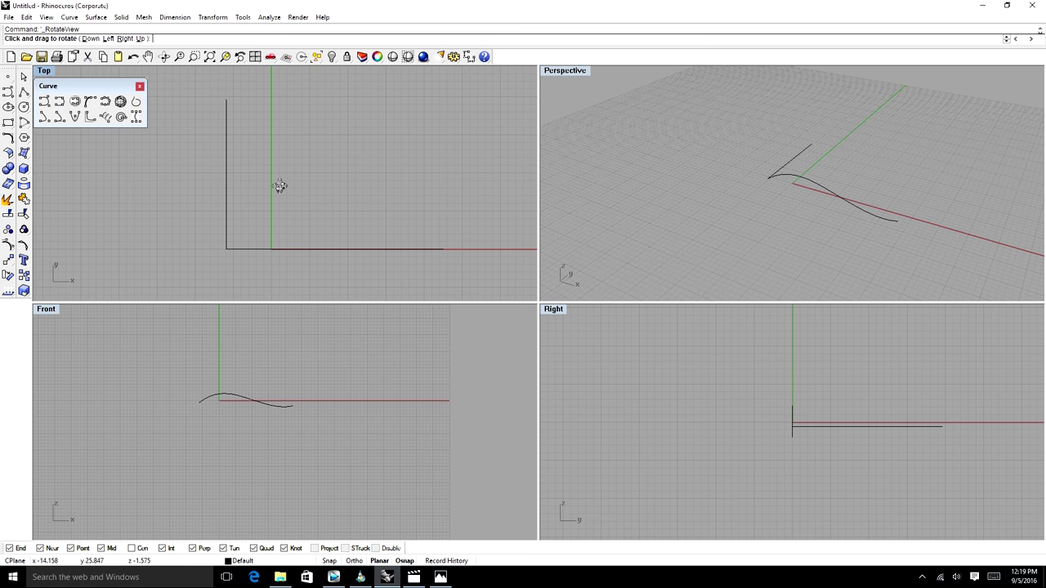
drag(279, 187, 328, 192)
key(Return)
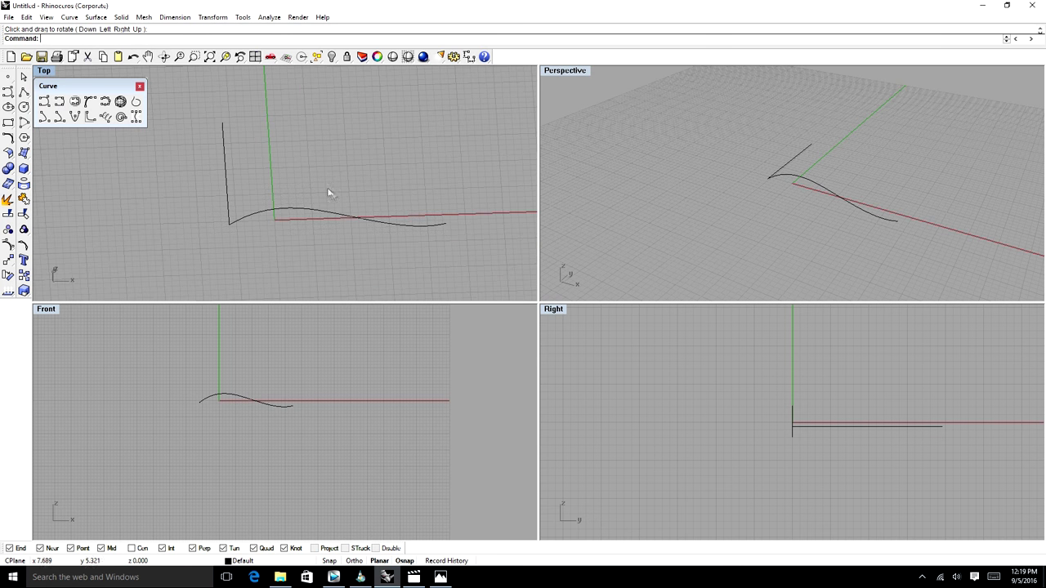
click(70, 17)
mouse_move(96, 17)
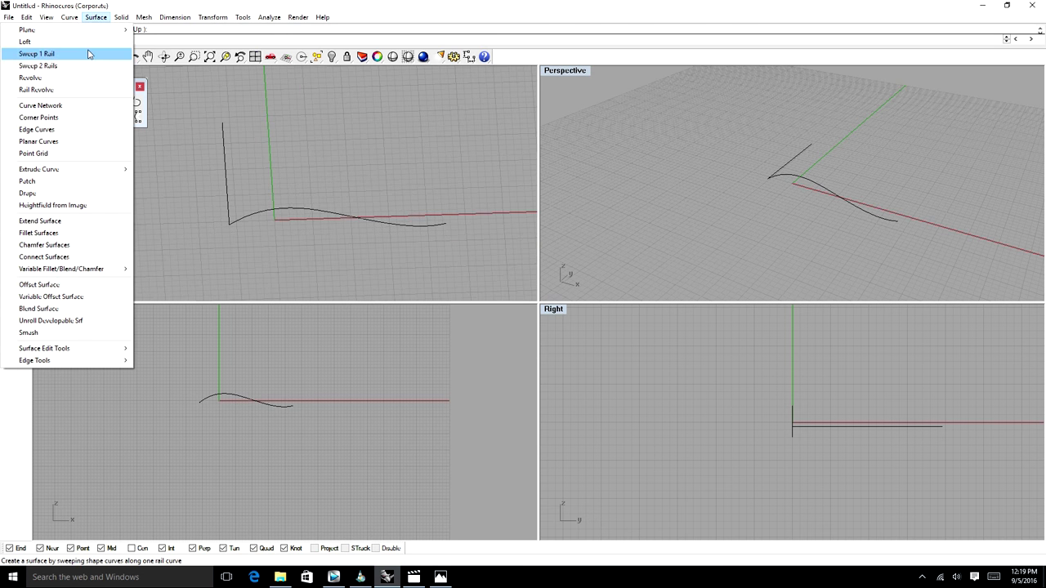
click(89, 55)
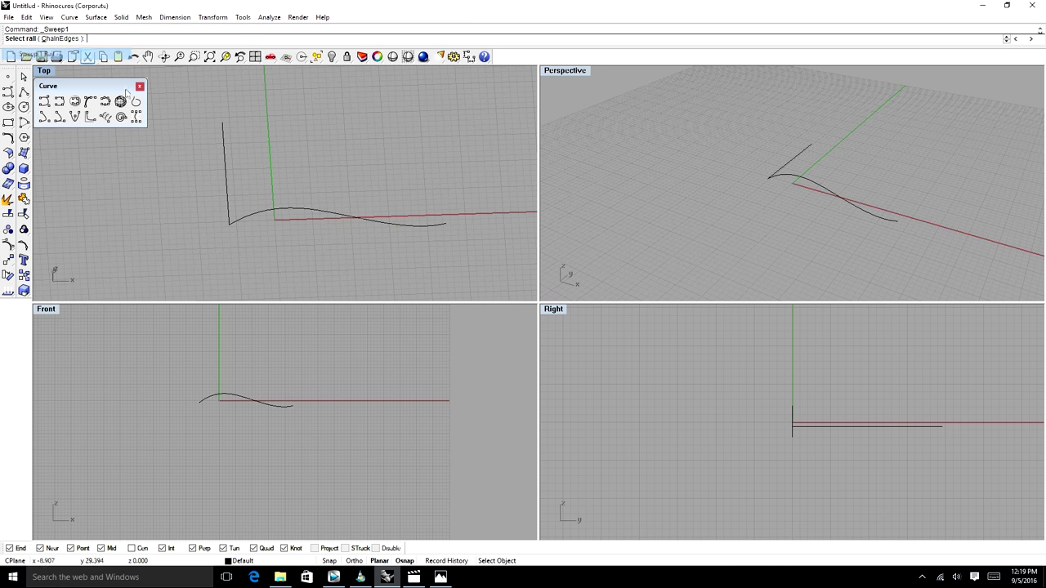
click(227, 169)
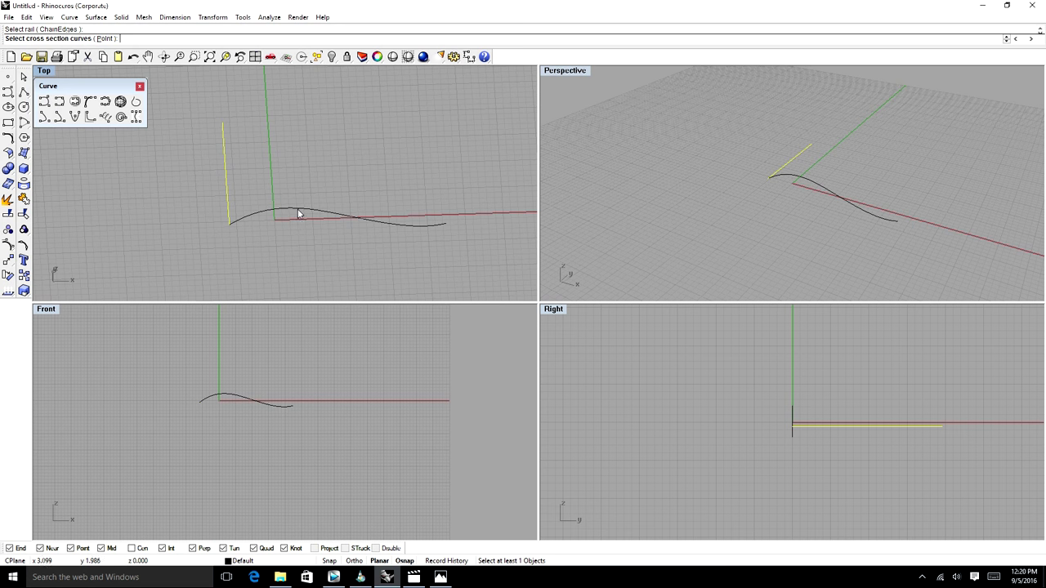
click(299, 214)
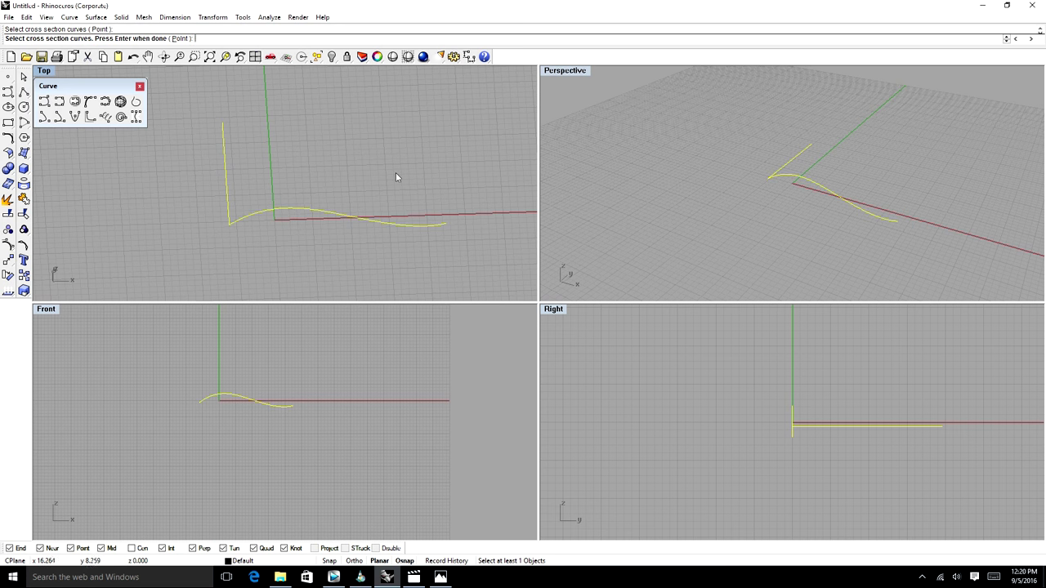
key(Return)
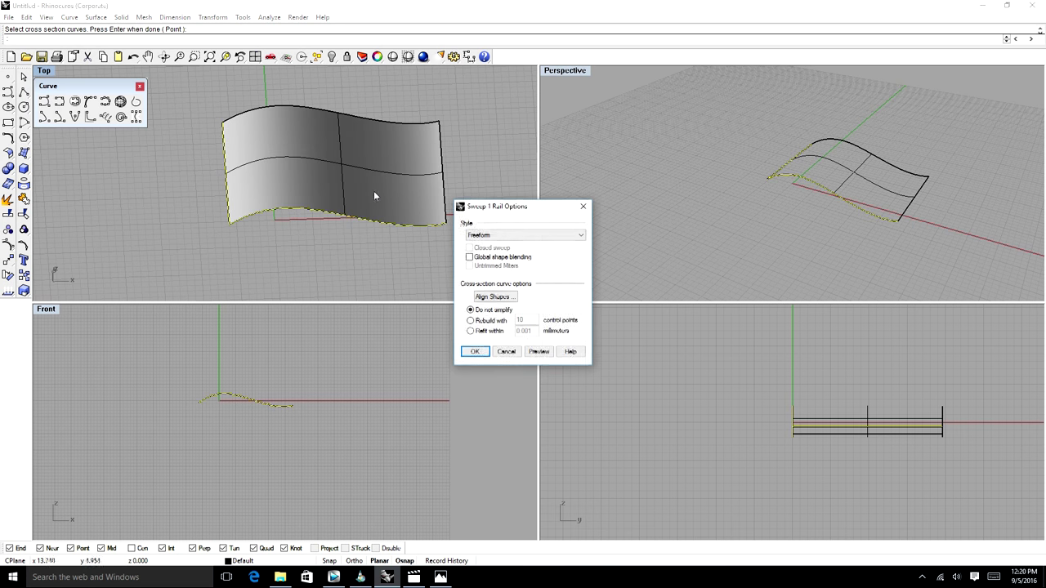
click(475, 351)
Delete the swept surface and the straight rail line, leaving only the wavy curve.
key(Delete)
click(224, 170)
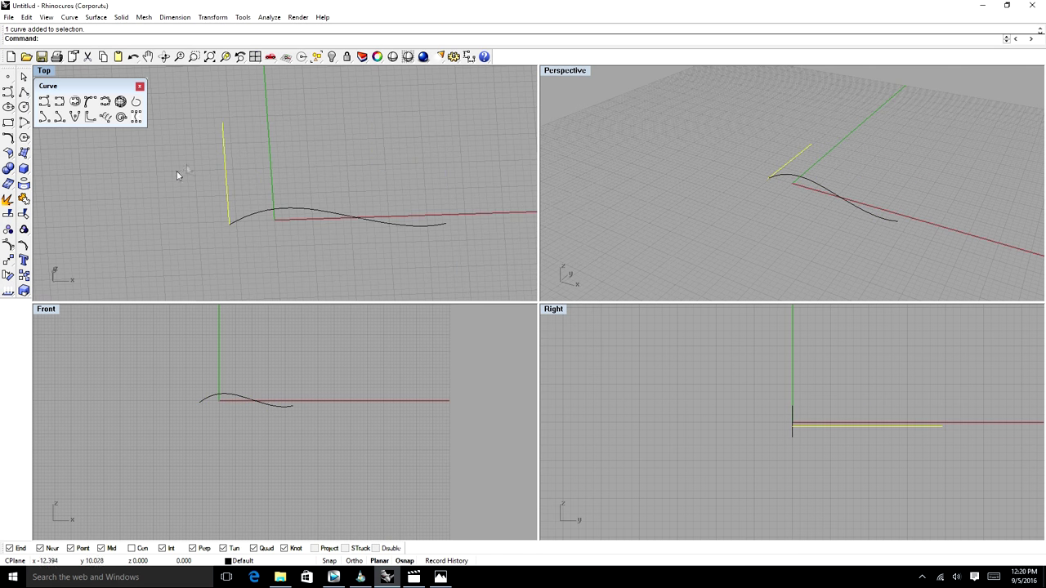
key(Delete)
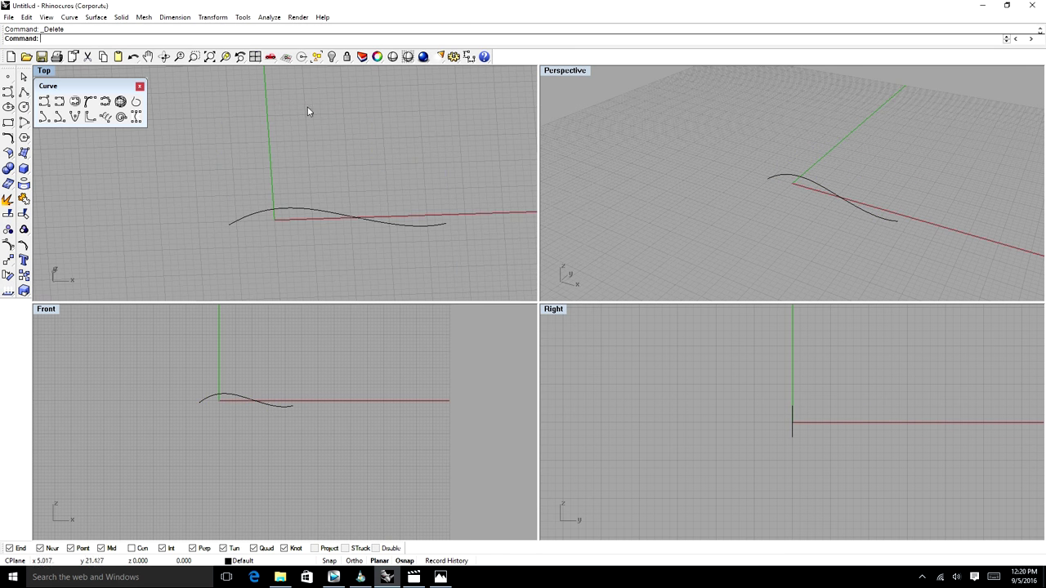
Copy and paste the wavy curve in the Top view and move the duplicate straight along positive Y, aligned with the original.
click(331, 216)
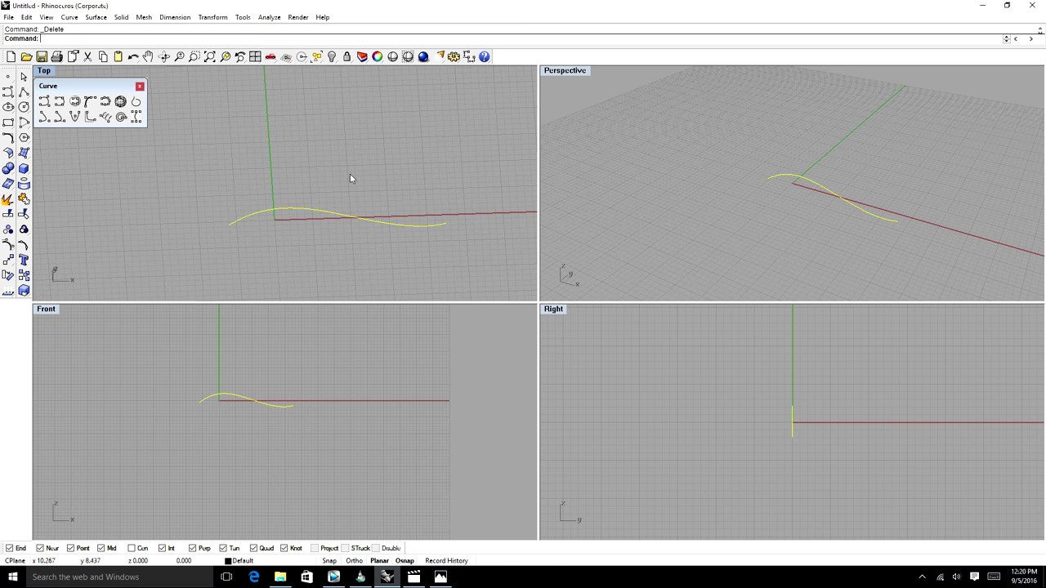
text(Top)
key(Return)
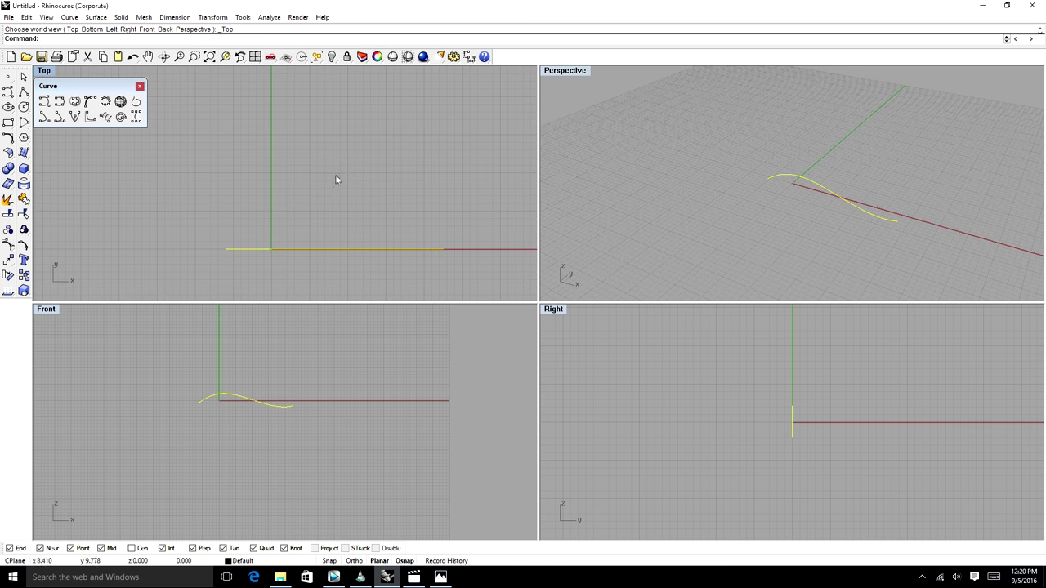
key(ctrl+c)
key(ctrl+v)
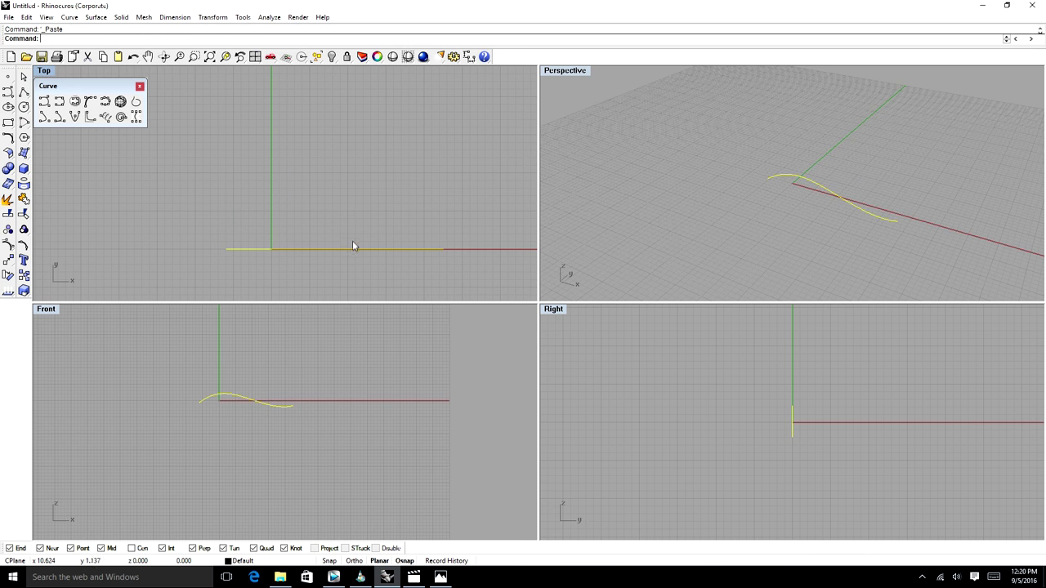
click(353, 252)
click(383, 278)
drag(385, 252, 381, 171)
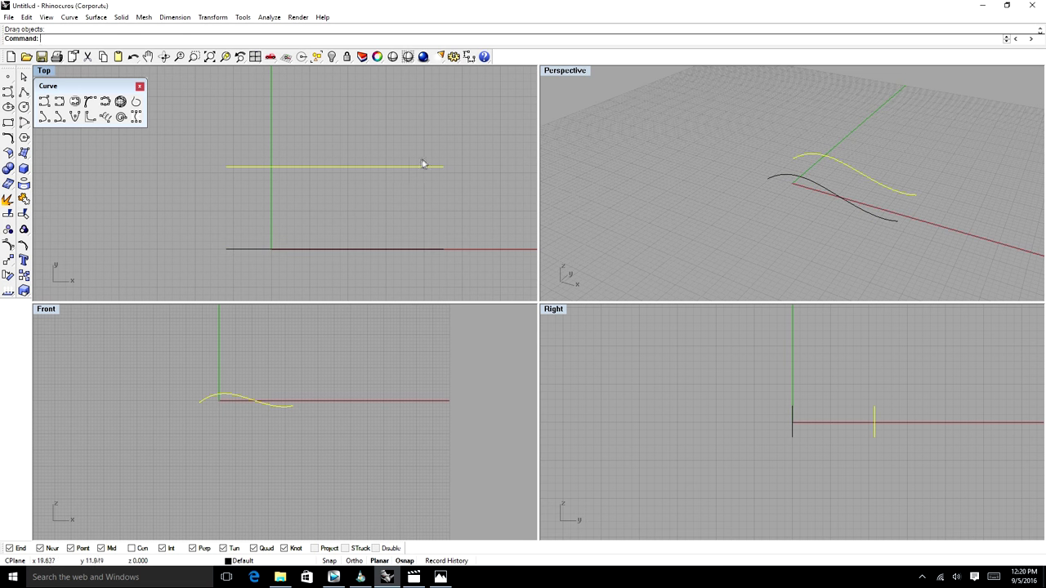
Accentuate the duplicate curve's wave by moving its two middle control points in the Front view, one up and one down.
click(163, 56)
drag(369, 209, 369, 138)
key(F10)
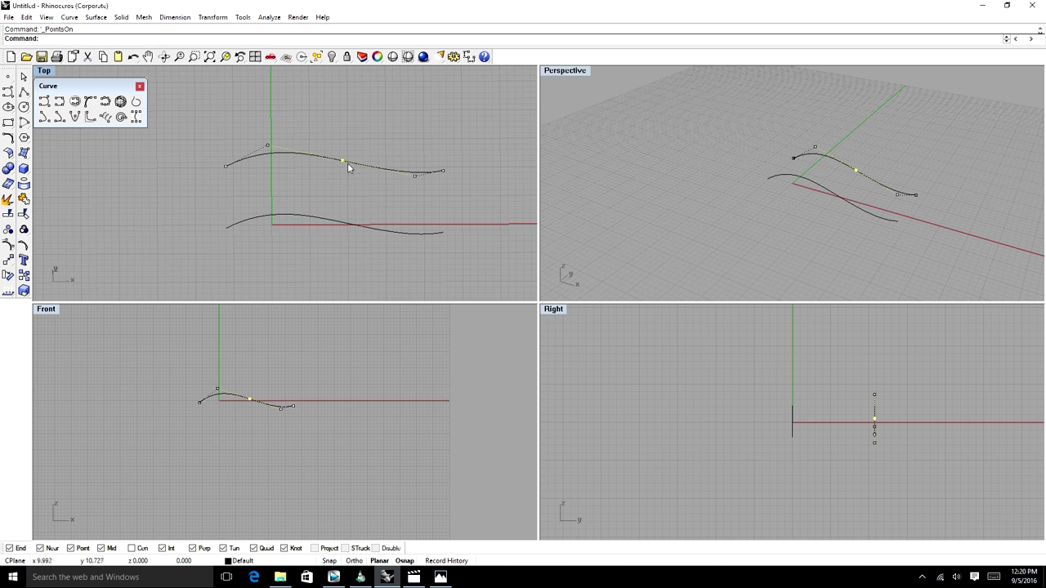
scroll(250, 400, up, 2)
drag(247, 403, 248, 388)
drag(294, 417, 294, 433)
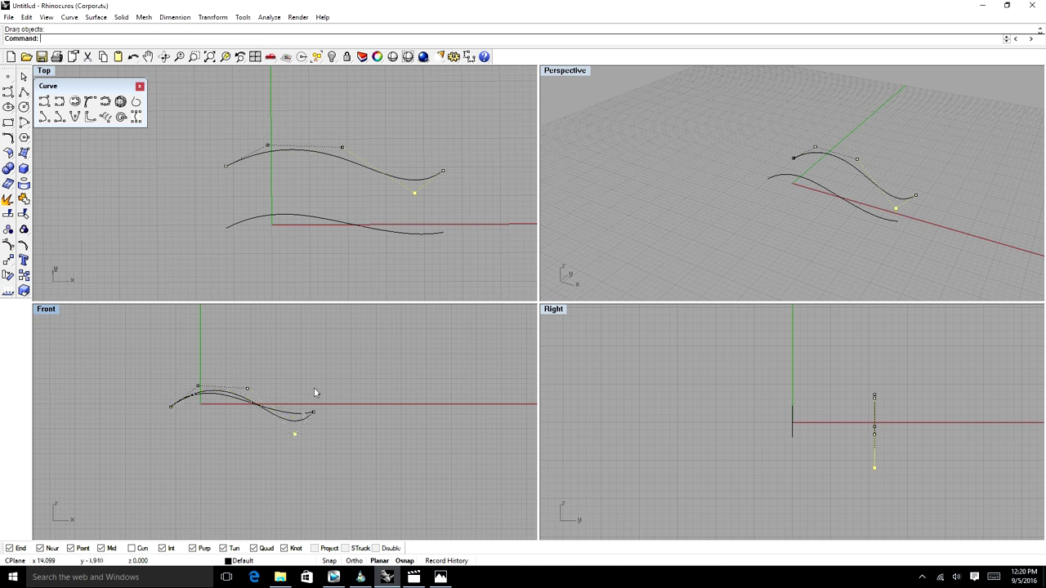
scroll(328, 357, down, 12)
key(F11)
scroll(324, 362, up, 10)
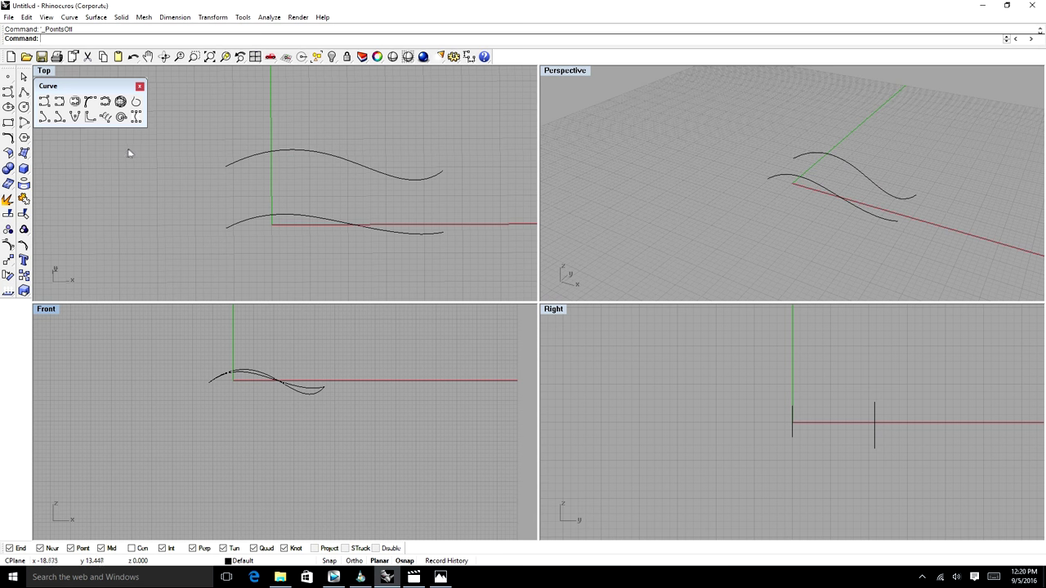
click(250, 102)
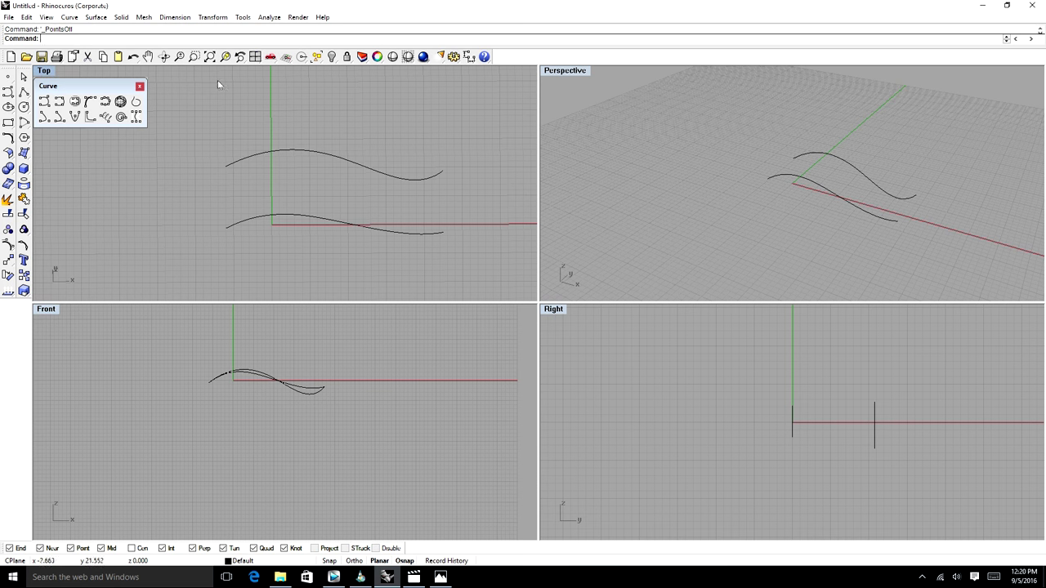
Draw a straight single-segment polyline in the Top view joining the left endpoints of the two wavy curves.
click(12, 92)
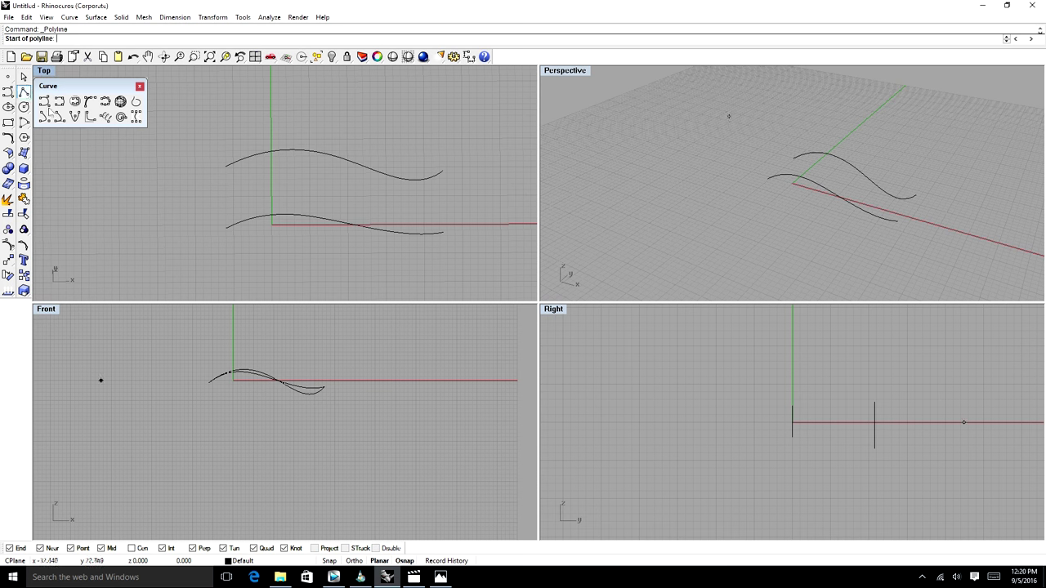
click(224, 166)
click(226, 227)
key(Return)
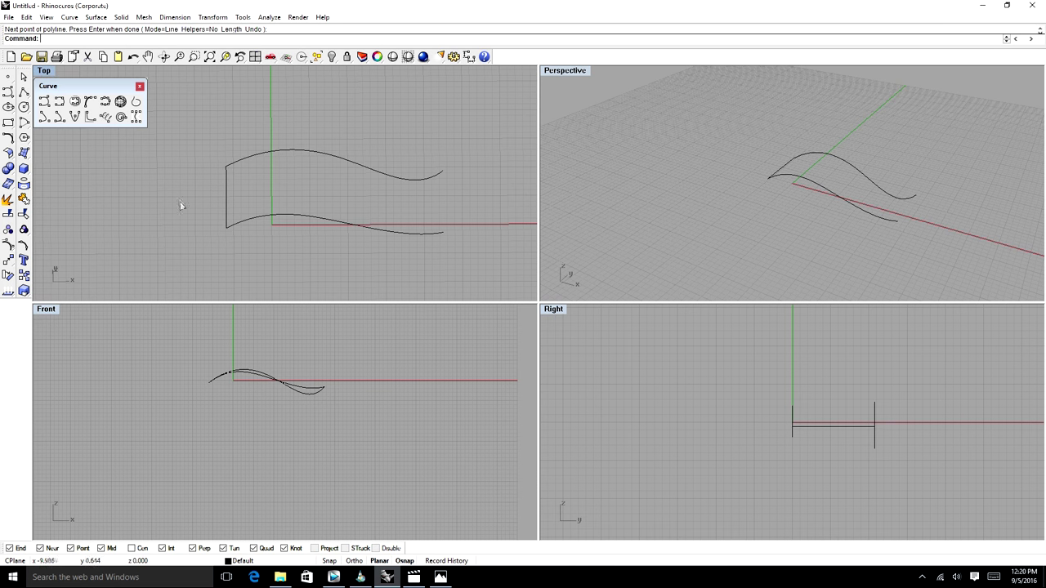
Create a Sweep 2 Rails surface using the two wavy curves as rails and the straight line as cross section, without simplifying.
click(96, 19)
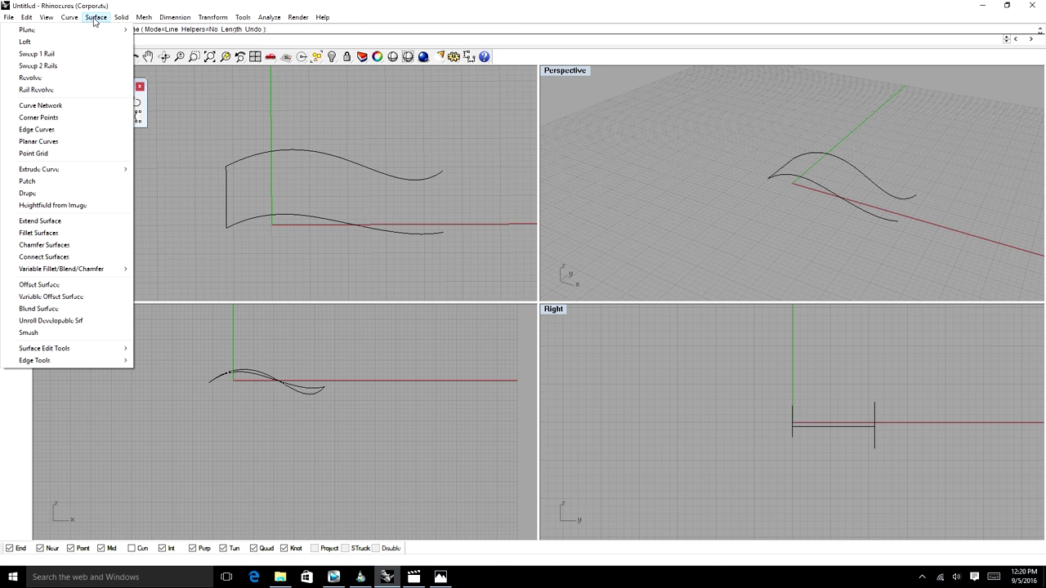
click(77, 66)
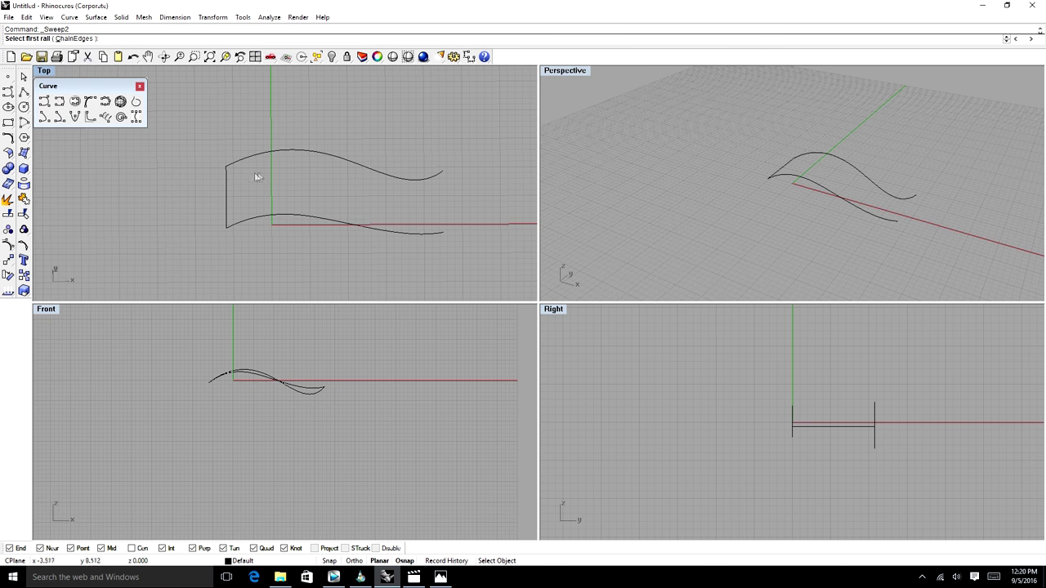
click(301, 156)
click(300, 216)
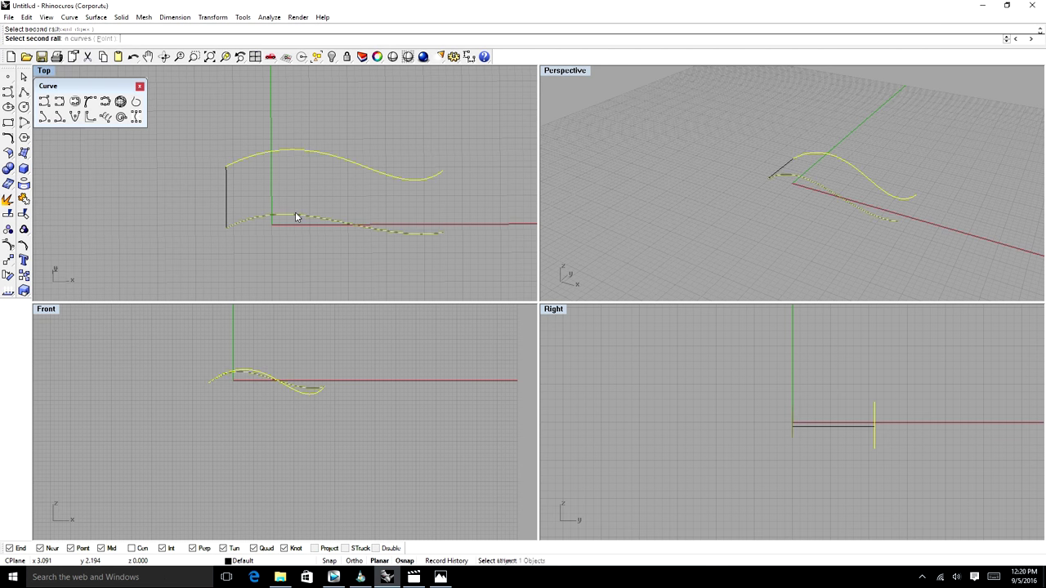
click(226, 195)
key(Return)
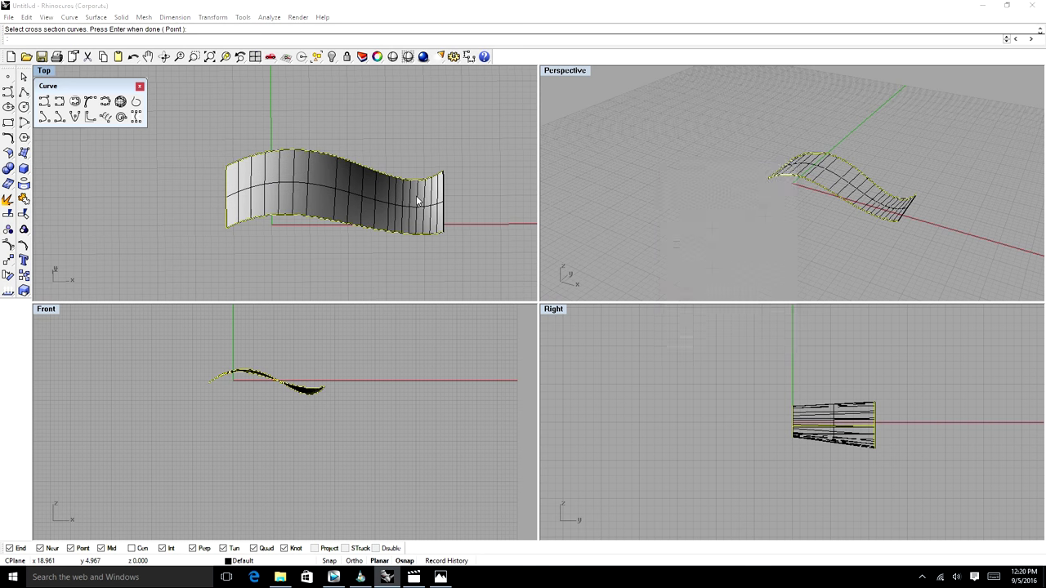
click(681, 344)
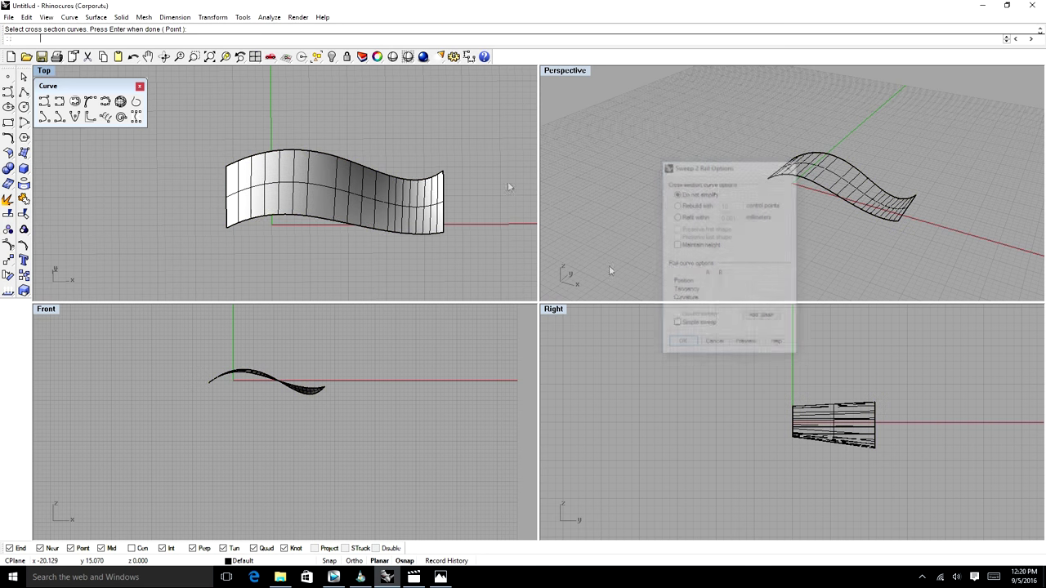
Delete the swept surface, keeping both wavy curves and the connecting line.
click(164, 56)
drag(177, 75, 318, 171)
click(318, 171)
key(Delete)
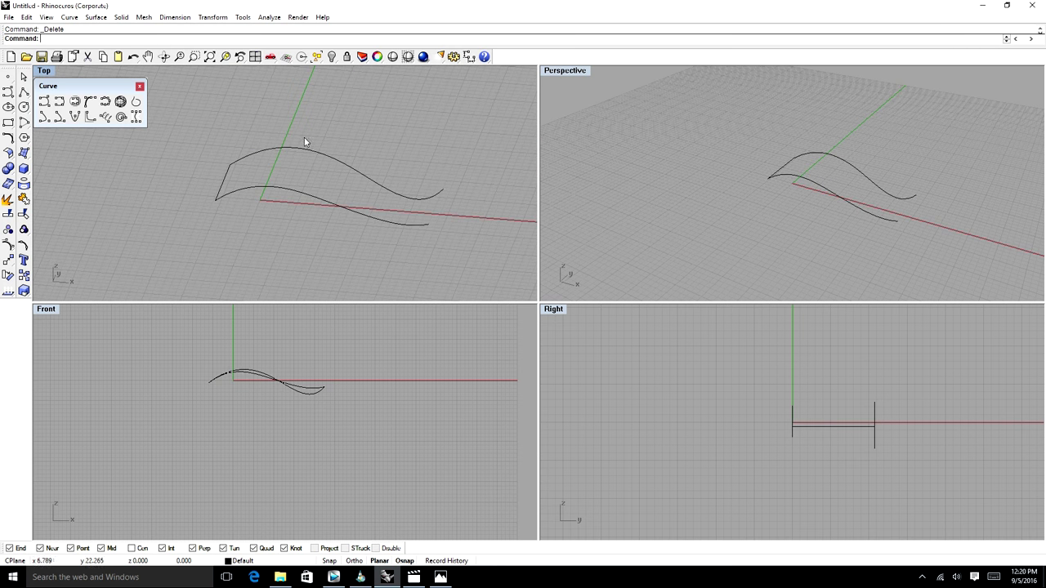
click(164, 57)
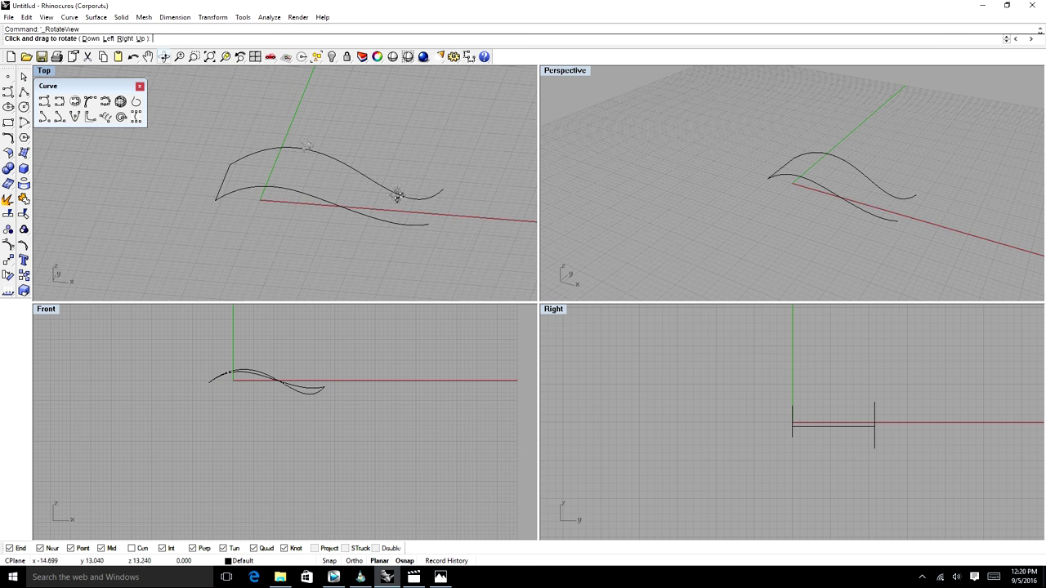
drag(397, 196, 427, 228)
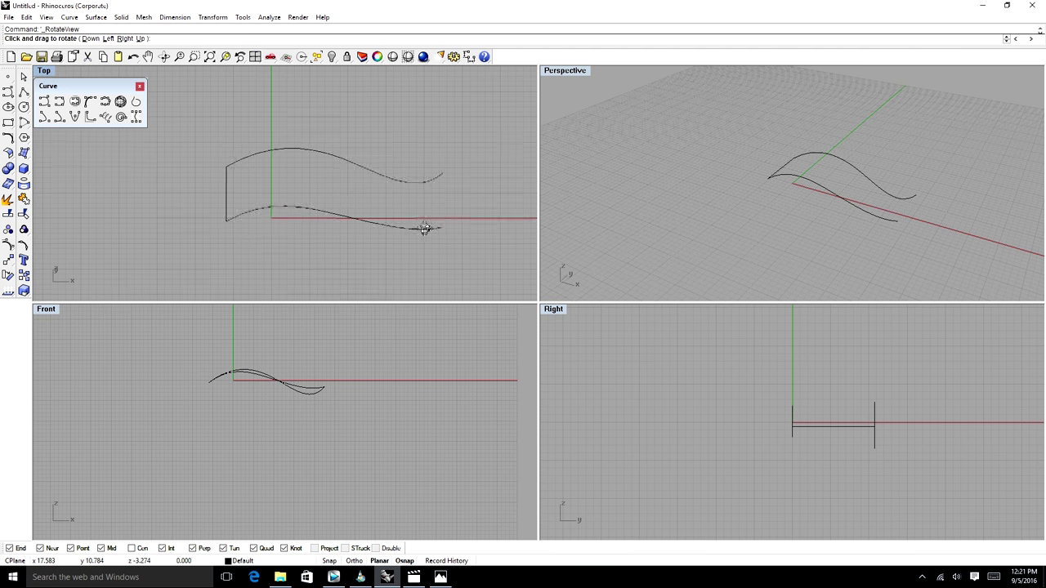
key(Return)
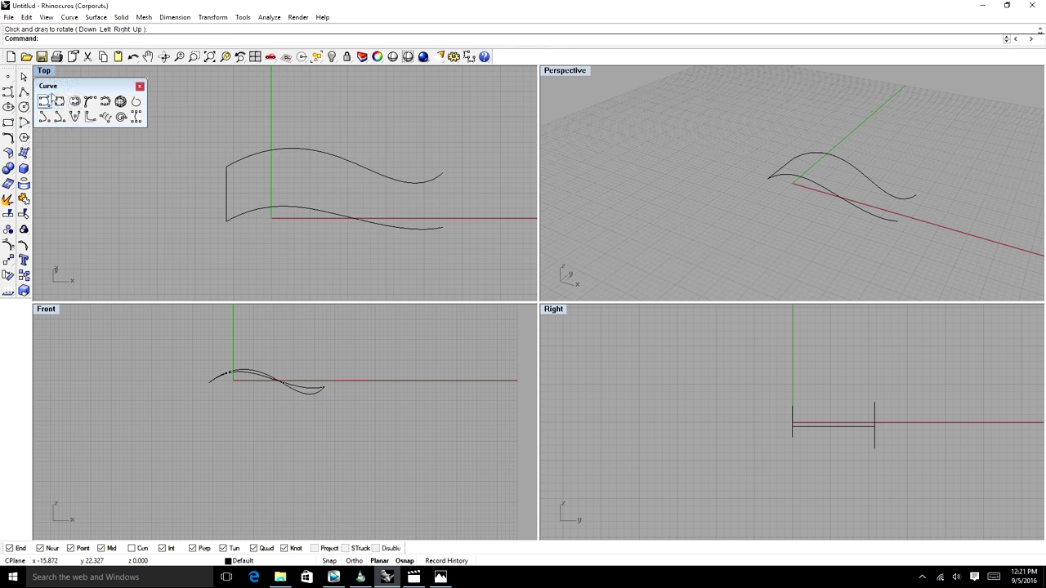
drag(59, 90, 60, 81)
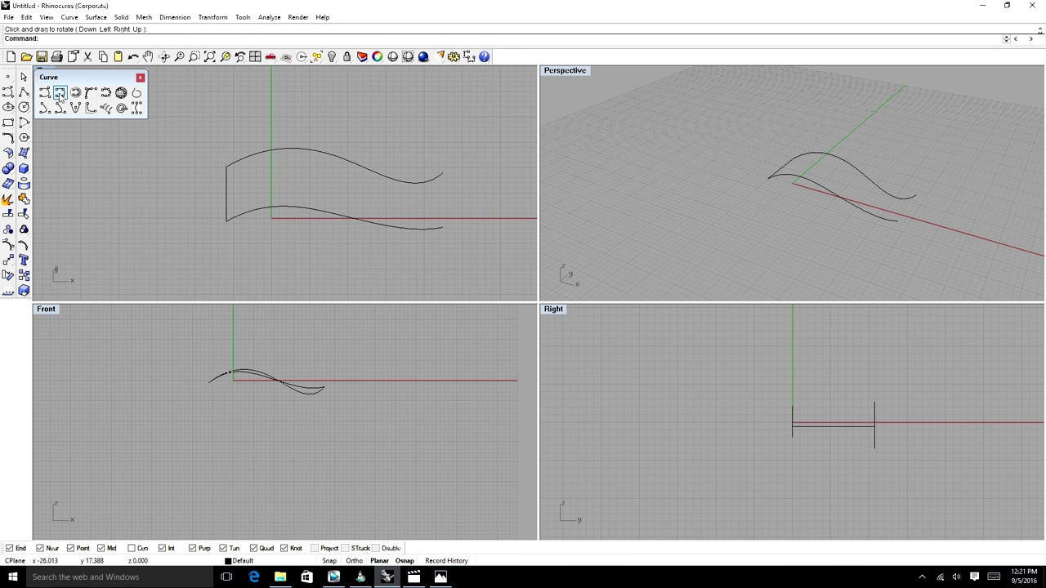
click(59, 94)
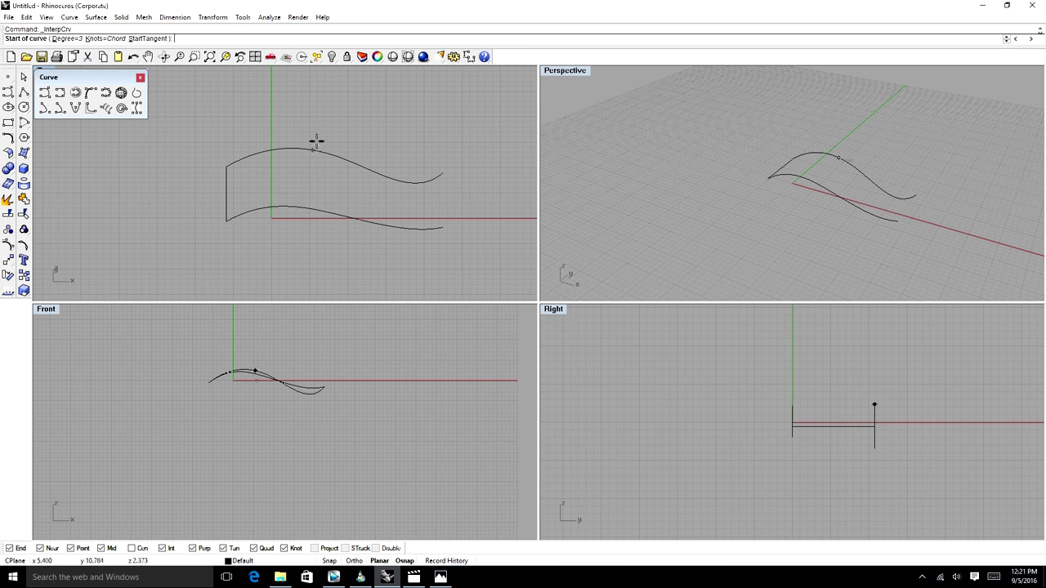
key(Escape)
Delete the straight connecting line and the upper wavy curve.
click(228, 185)
key(Delete)
click(316, 151)
key(Delete)
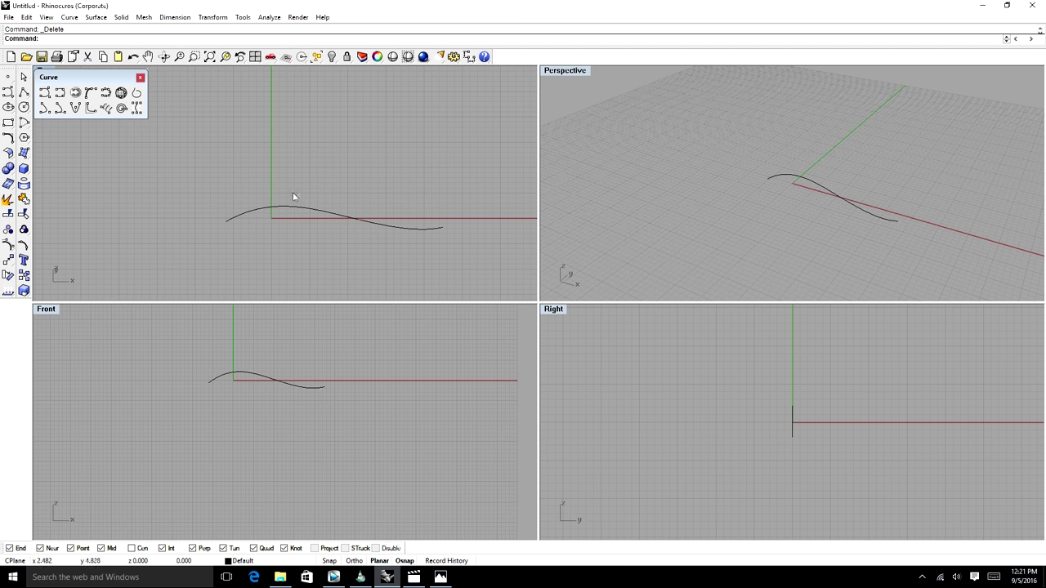
key(Return)
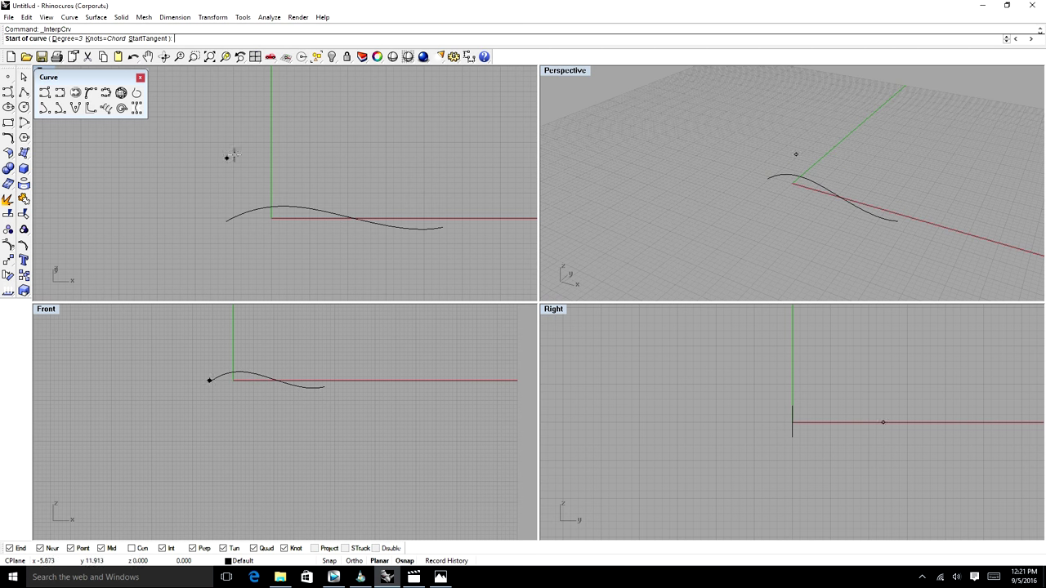
drag(63, 77, 56, 98)
double_click(42, 70)
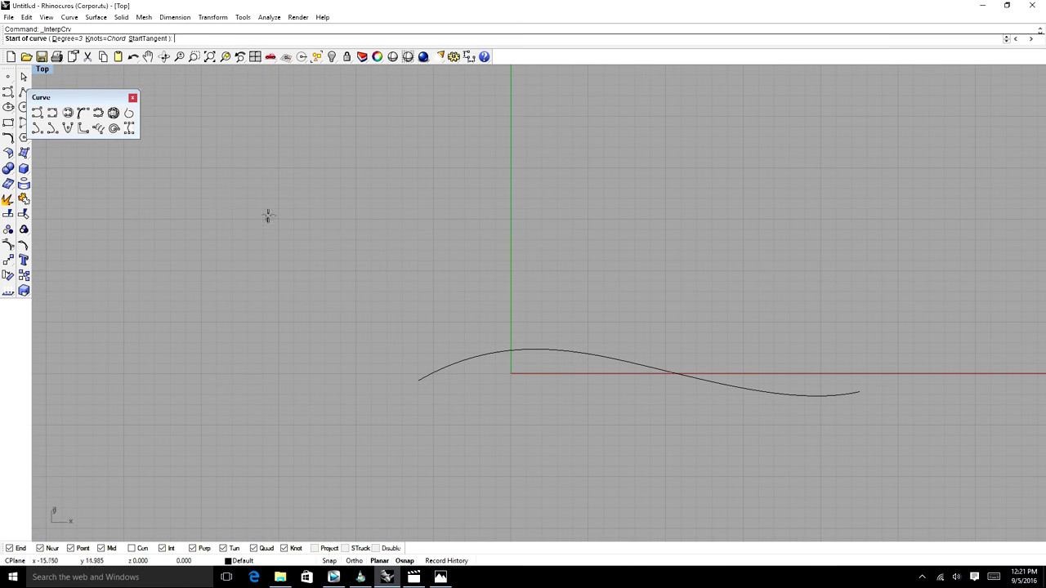
mouse_move(400, 289)
right_down()
mouse_move(259, 191)
mouse_move(342, 275)
right_up()
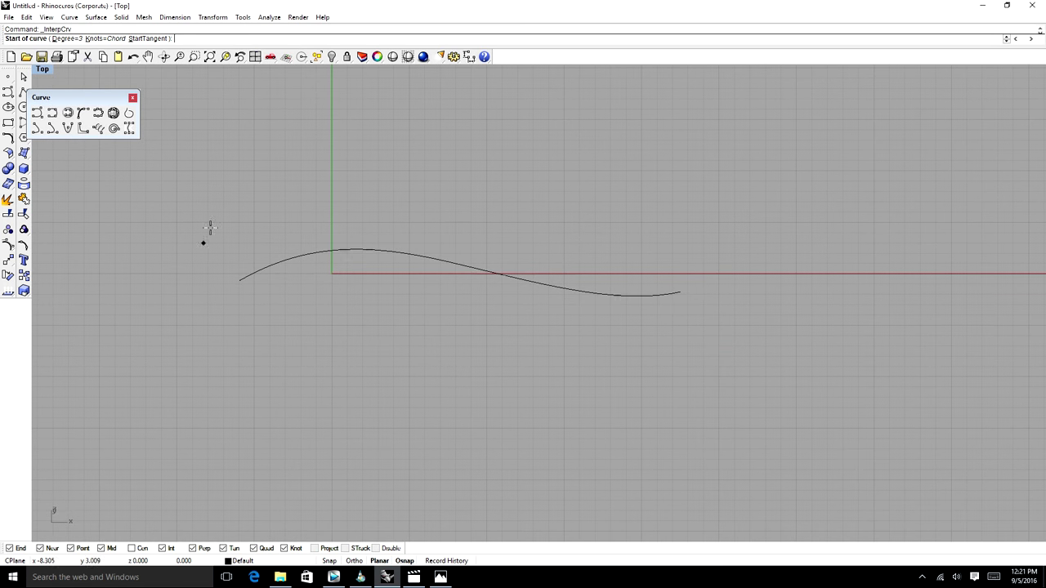
scroll(210, 228, down, 4)
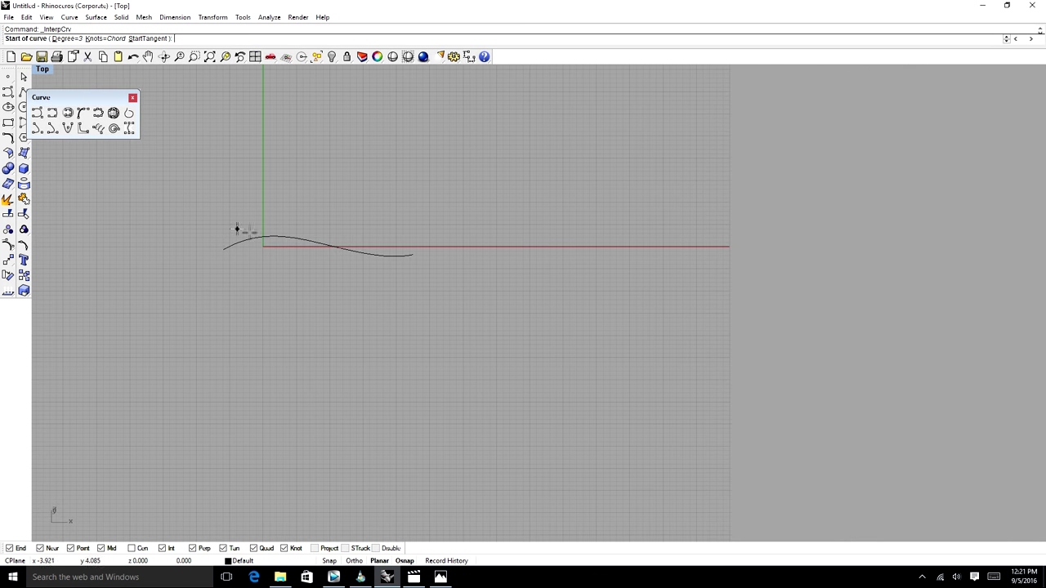
key(Escape)
Delete the remaining wavy curve to empty the model and return to the four-viewport layout.
click(294, 236)
key(Delete)
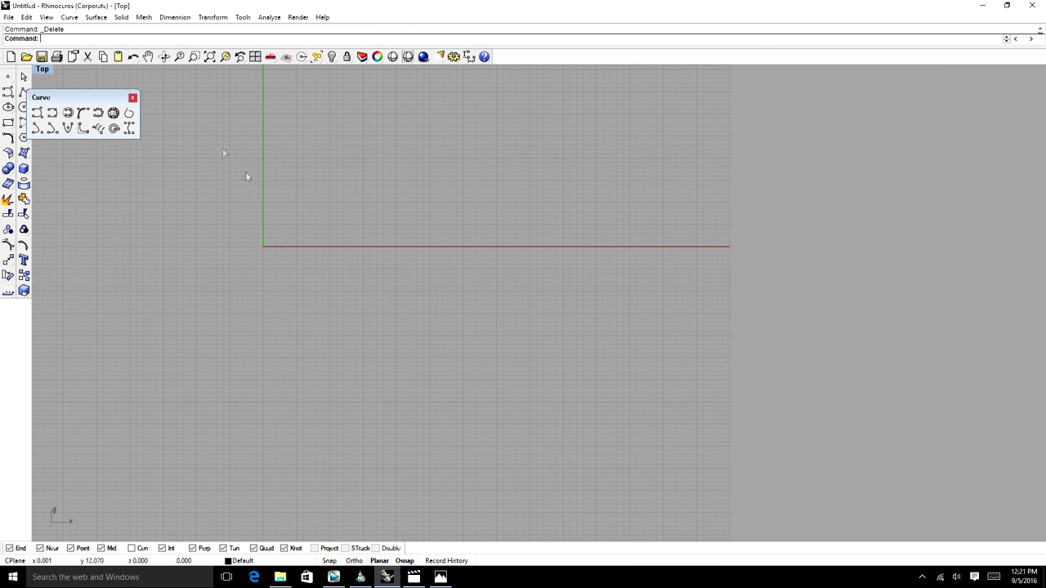
double_click(46, 70)
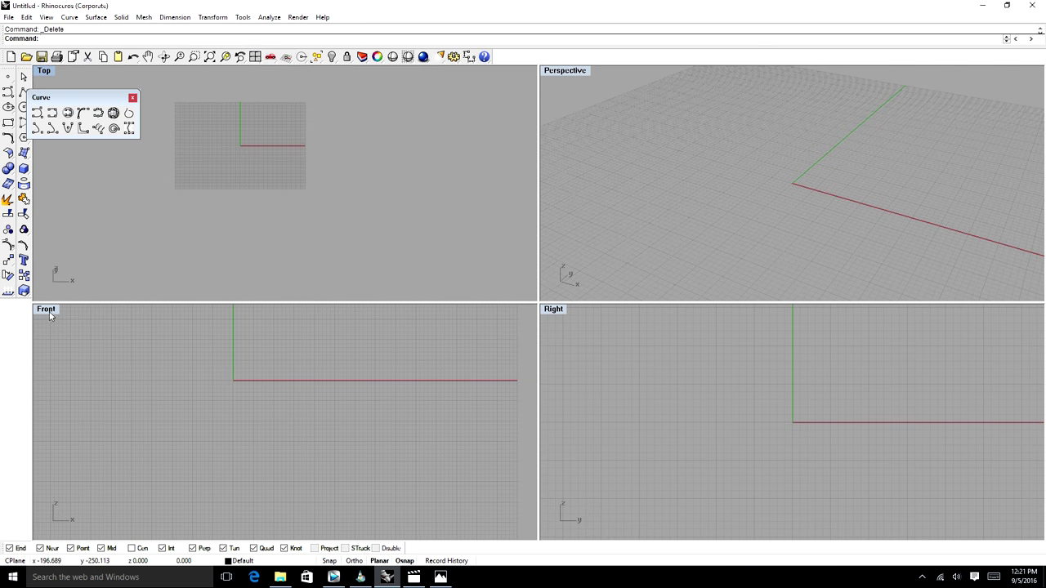
Draw a straight two-point interpolated curve in the Front view, just below and parallel to the X axis.
click(52, 113)
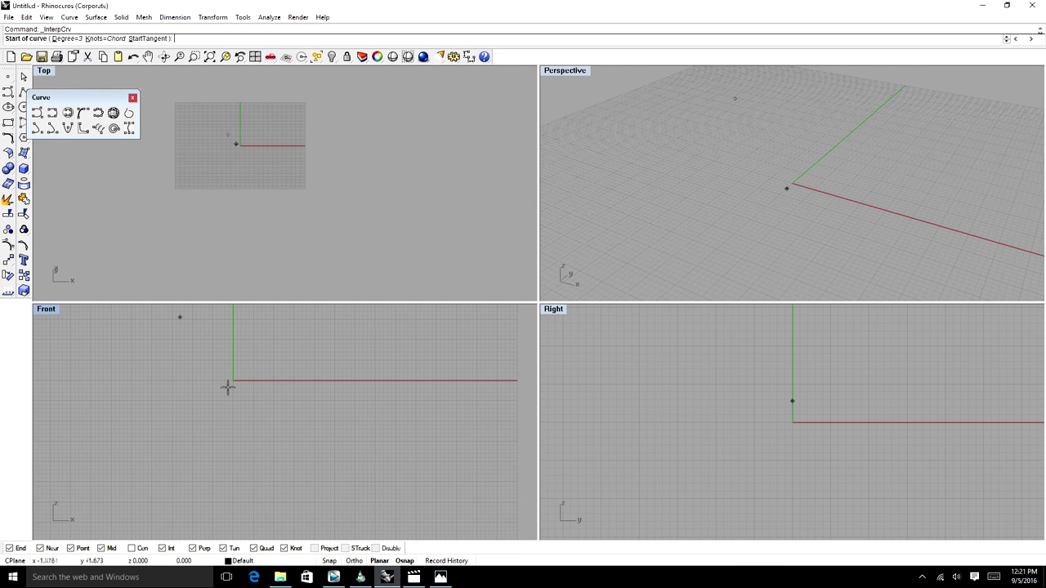
click(195, 392)
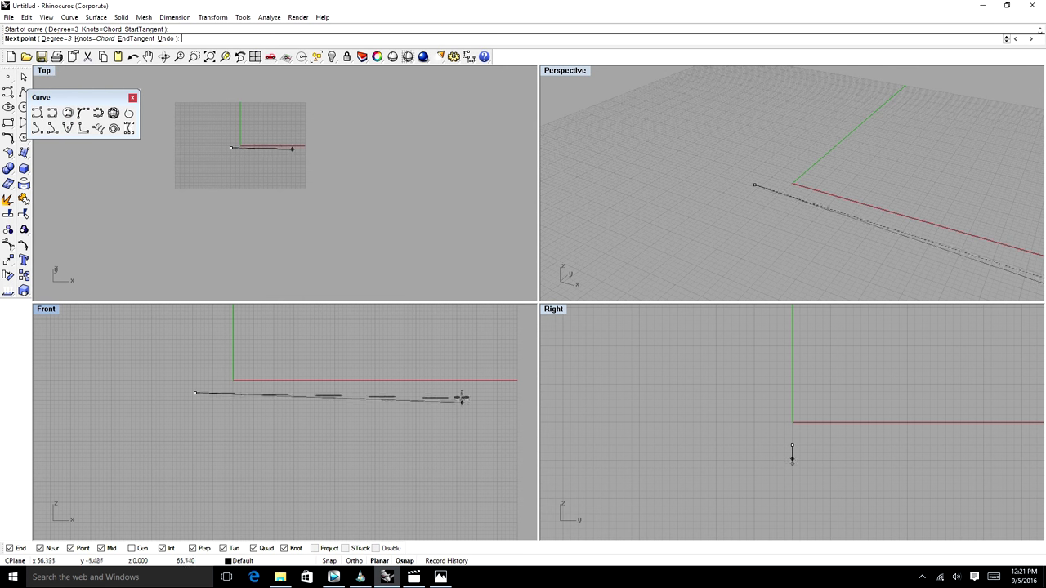
click(363, 393)
key(Return)
Bend the new straight curve into a shallow wave by moving its two interior control points vertically in the Front view.
click(263, 394)
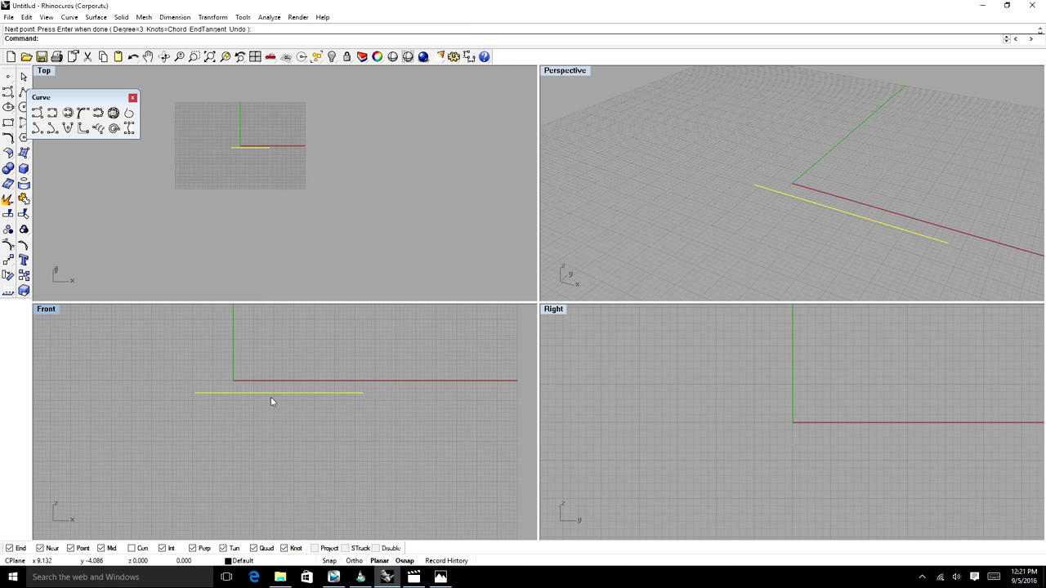
key(F10)
mouse_move(316, 375)
mouse_down()
mouse_move(246, 413)
mouse_move(252, 374)
mouse_move(316, 386)
mouse_up()
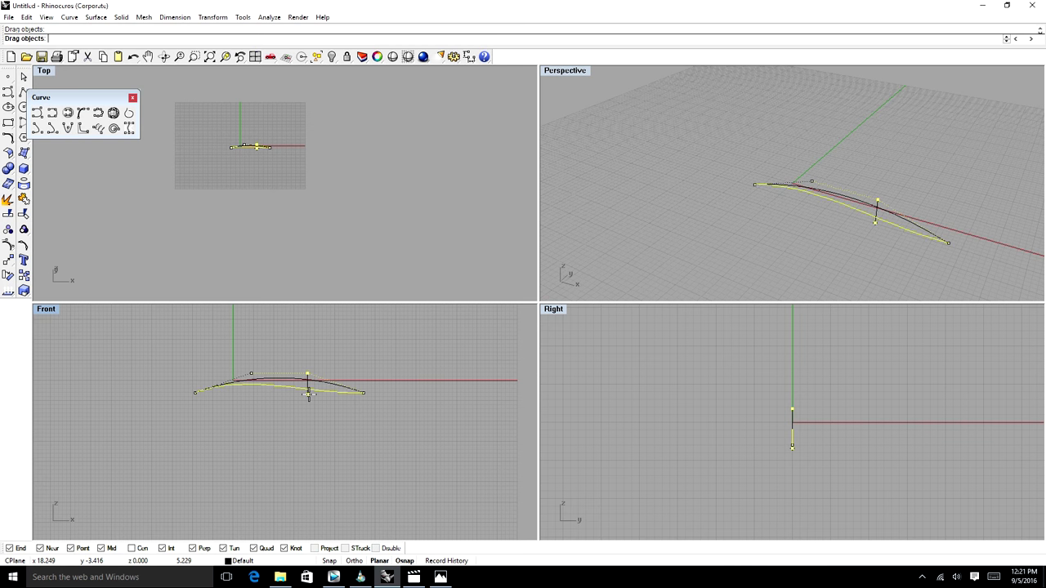
key(F11)
Copy and paste the shallow wavy curve in the maximized Top view and move the duplicate along positive Y, aligned with the original.
click(306, 389)
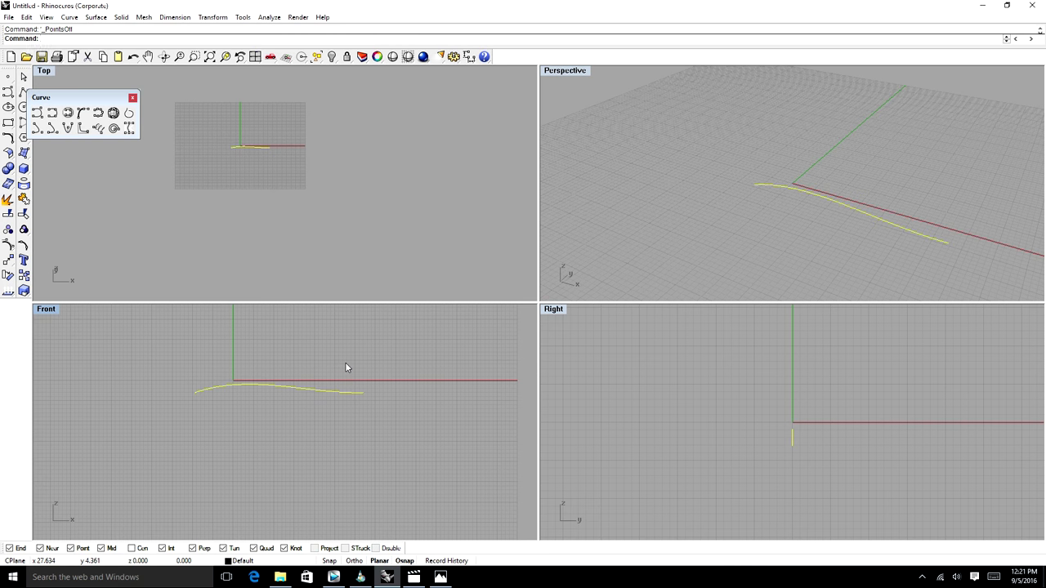
double_click(48, 71)
scroll(496, 219, up, 16)
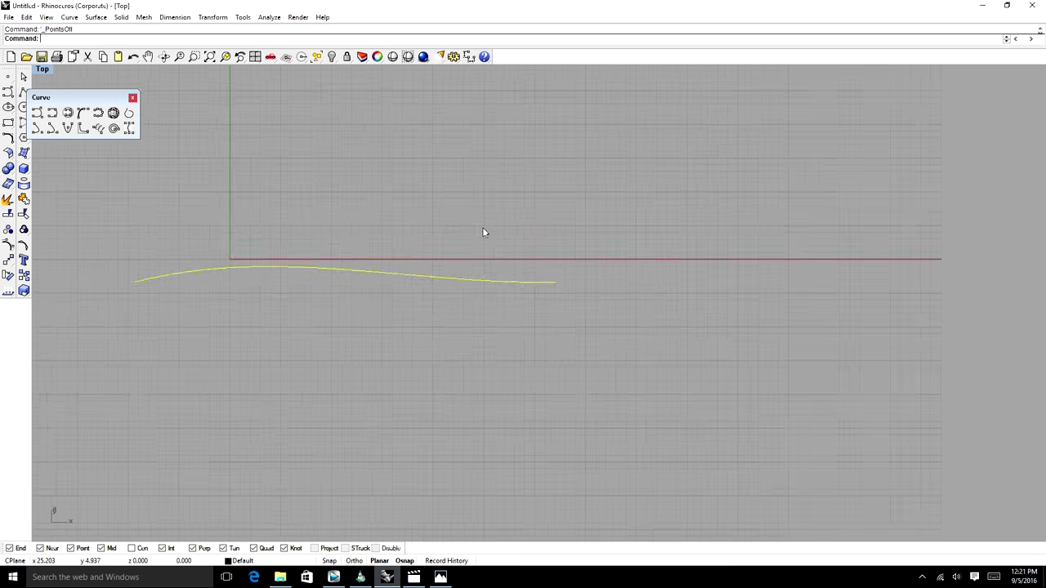
scroll(469, 232, down, 4)
key(ctrl+c)
key(ctrl+v)
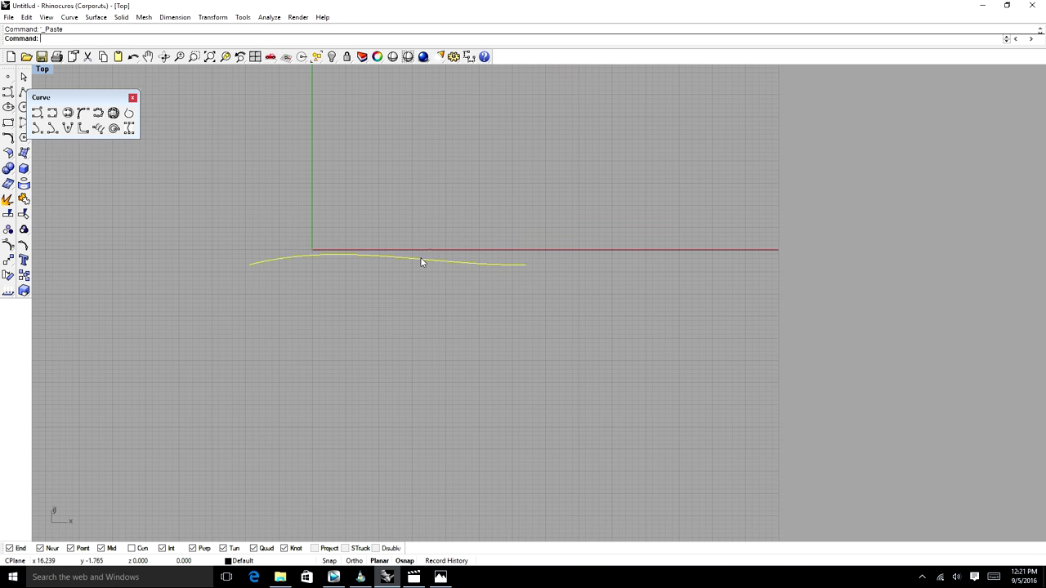
click(422, 262)
click(452, 283)
click(453, 285)
drag(452, 262, 449, 111)
click(514, 155)
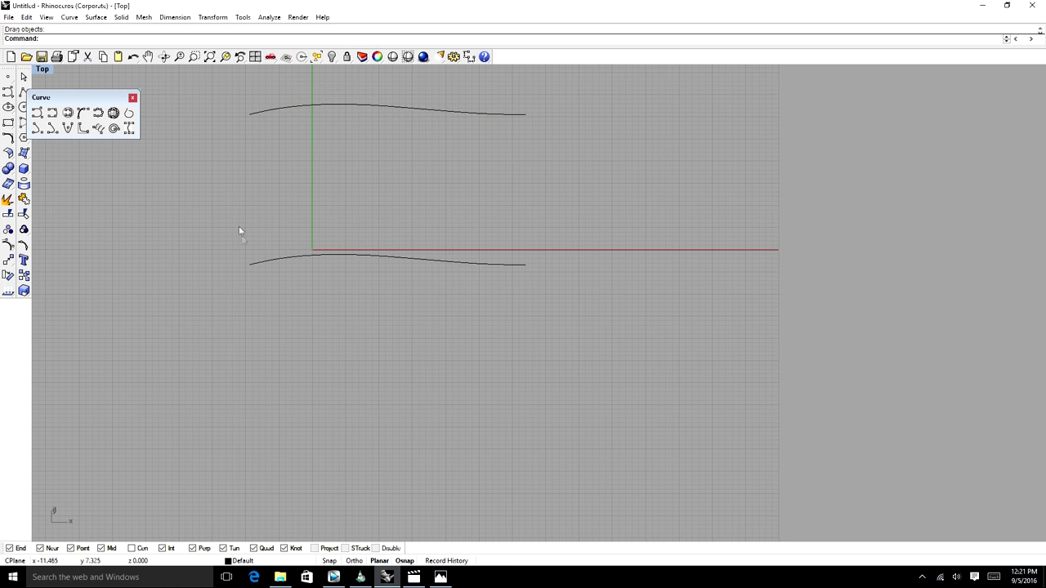
Draw a straight two-point interpolated curve from the upper wavy curve's left endpoint to the lower curve's left endpoint.
click(51, 112)
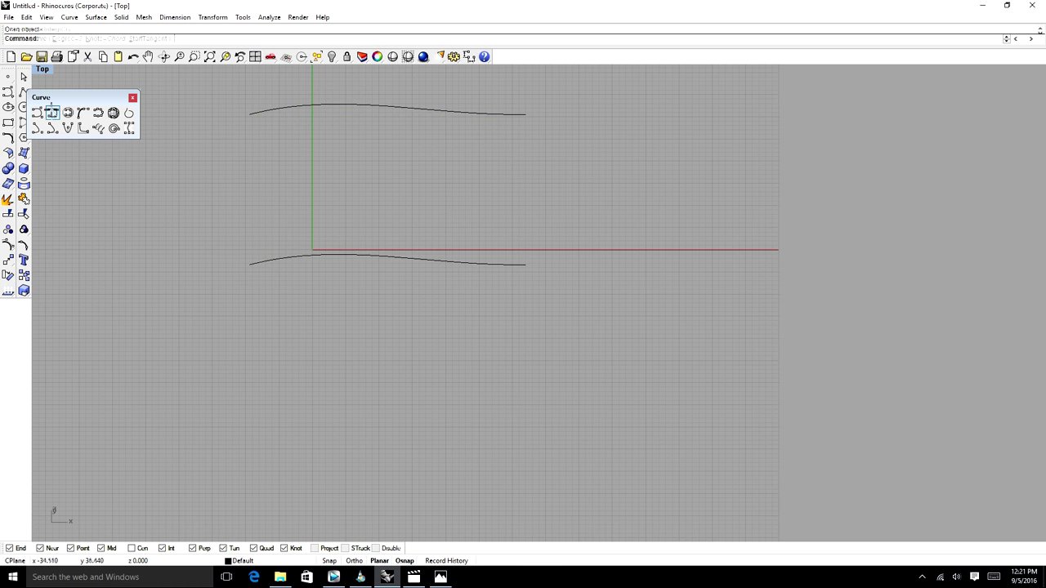
click(250, 113)
click(250, 264)
key(Return)
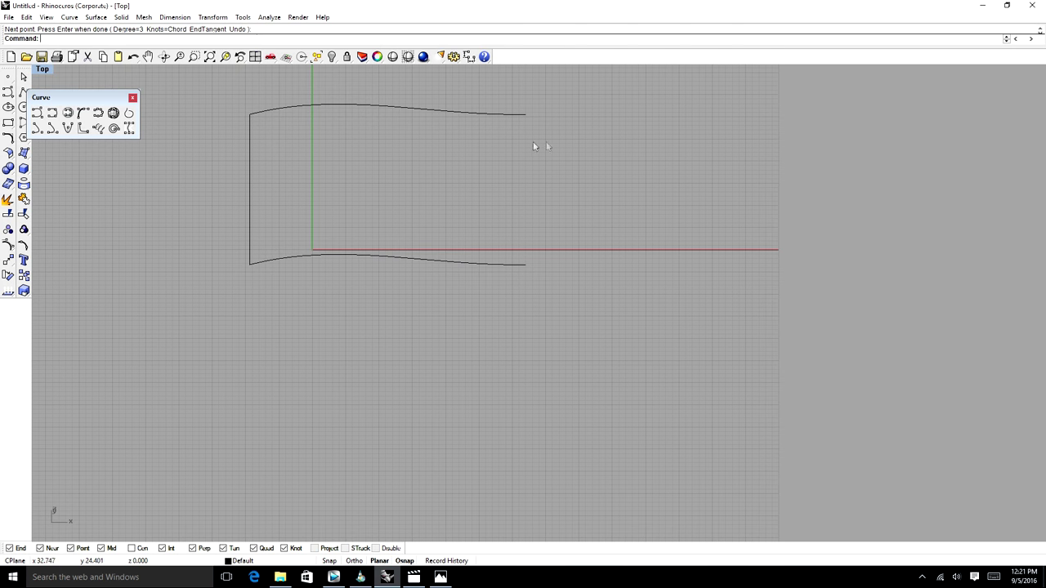
Draw a straight two-point interpolated curve from the upper wavy curve's right endpoint to the lower curve's right endpoint.
key(Return)
click(525, 114)
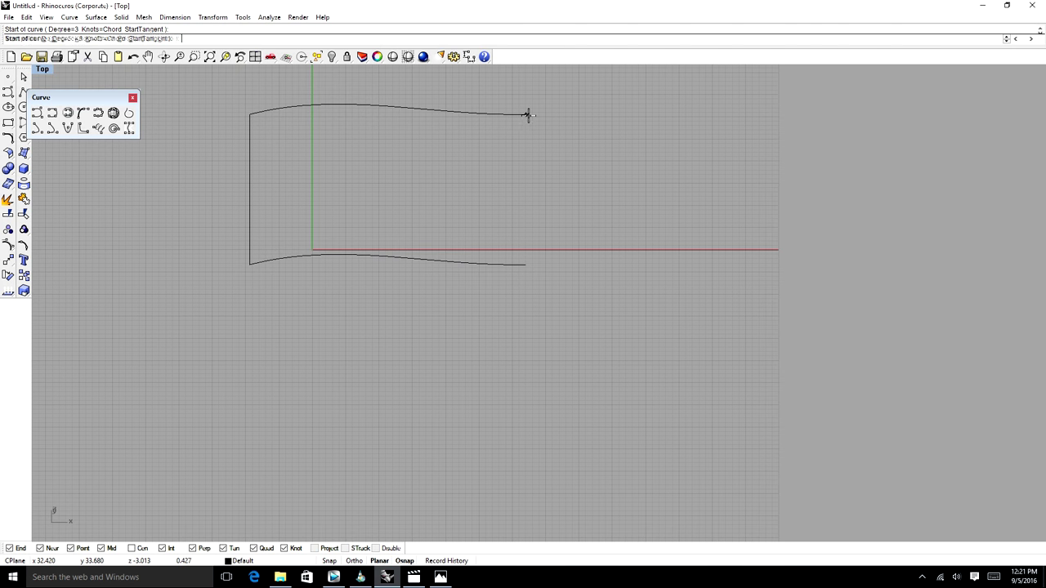
click(525, 263)
key(Return)
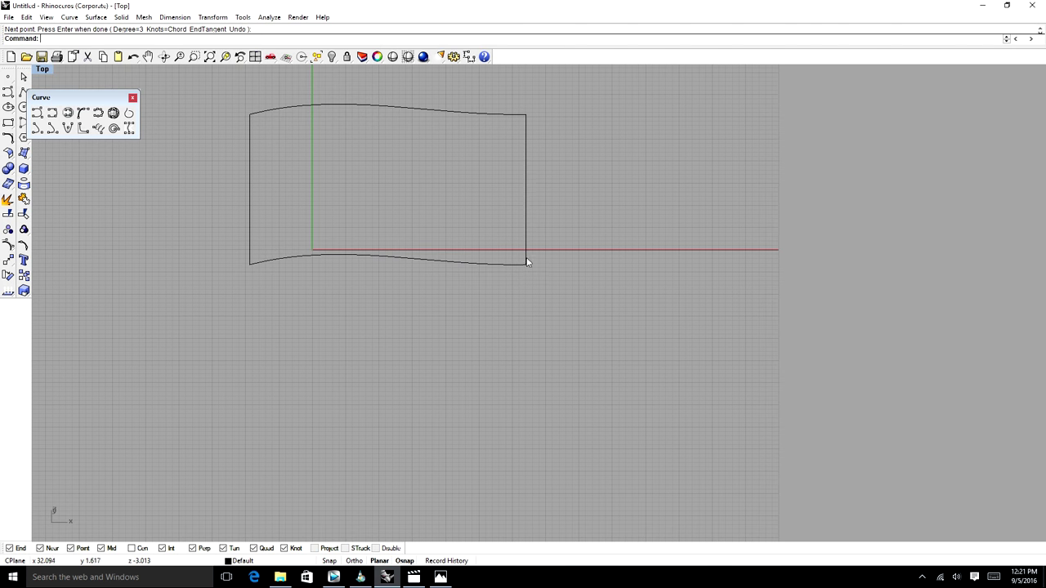
Show the control points of the two straight connecting lines at the ends of the wavy curves.
click(164, 57)
drag(367, 250, 344, 218)
click(247, 237)
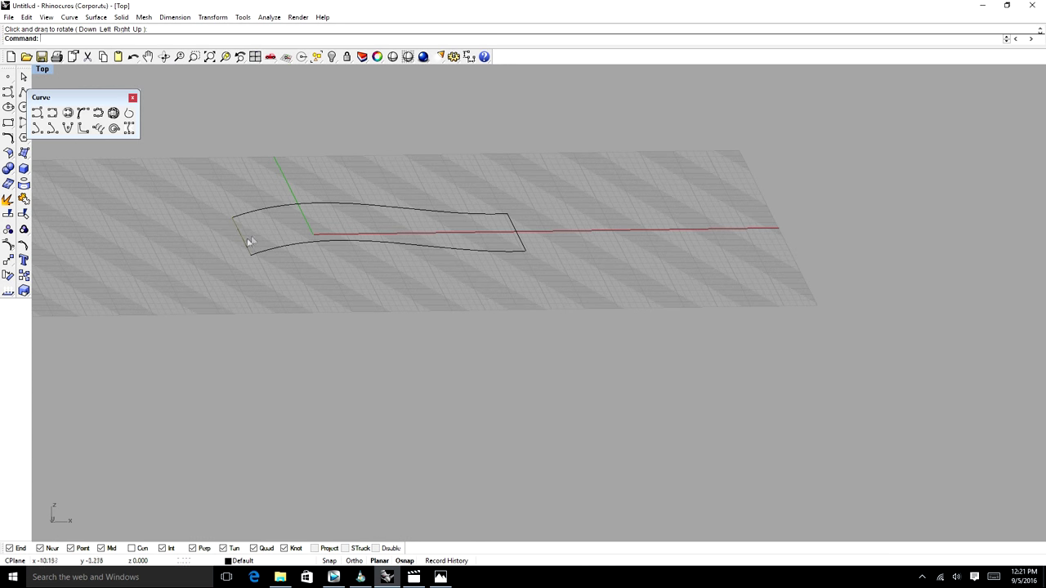
shift+click(516, 233)
key(F10)
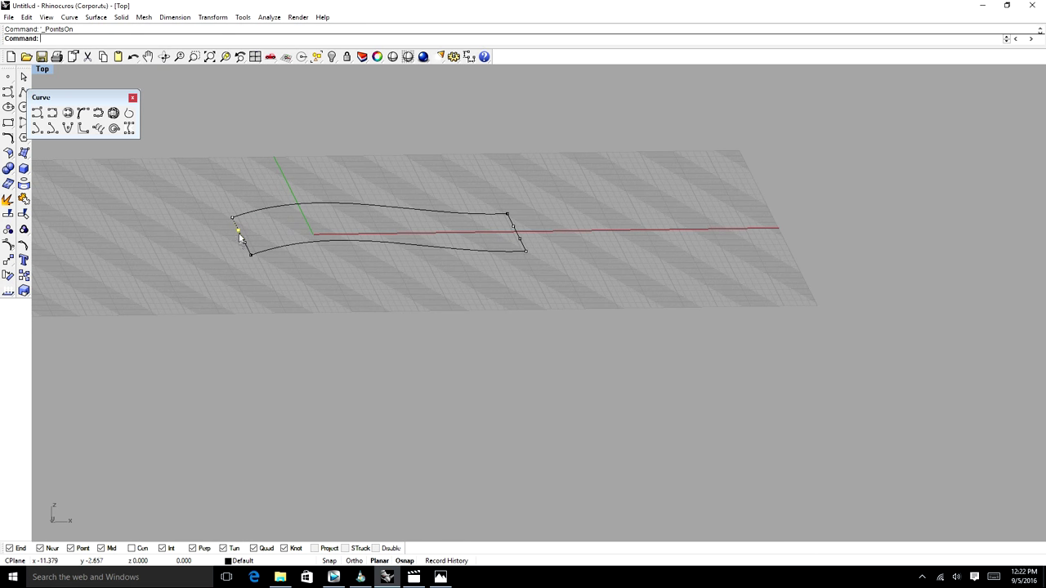
Bend the left connecting line into a shallow wave by moving its two interior control points vertically in the Left view, and hide the control points.
drag(238, 232, 234, 220)
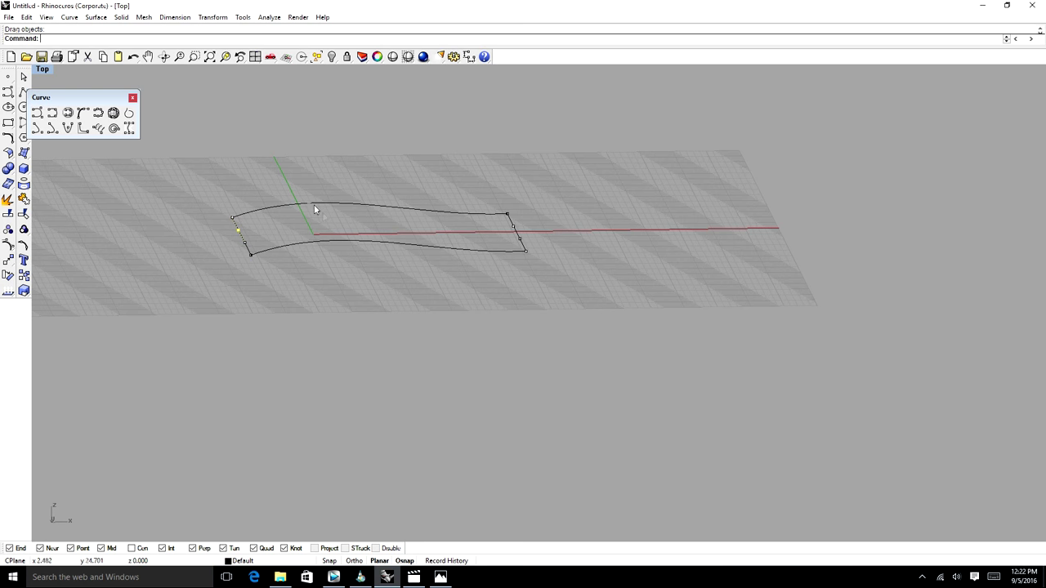
click(134, 57)
text(left)
key(Return)
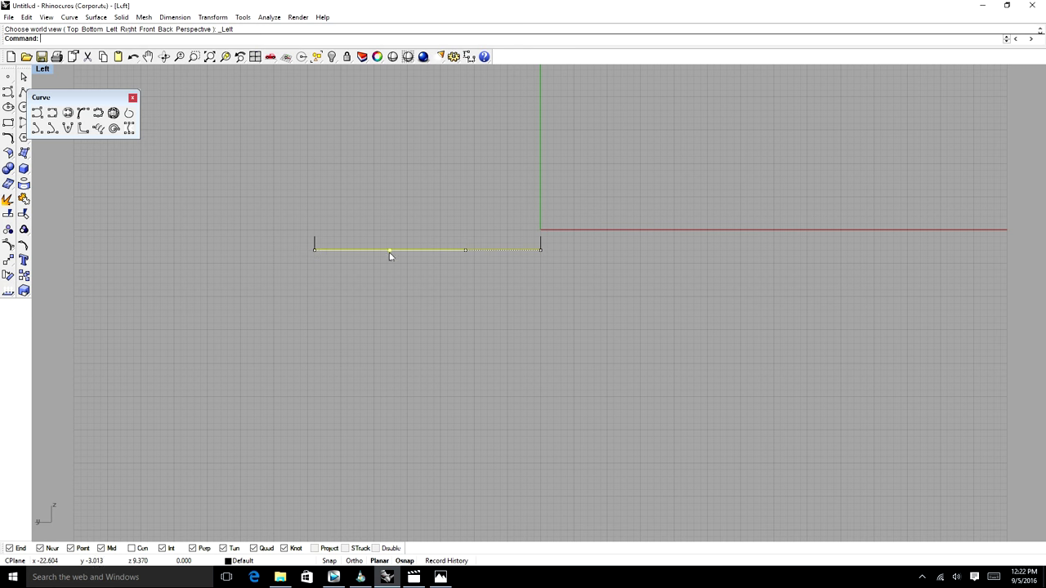
drag(390, 253, 390, 213)
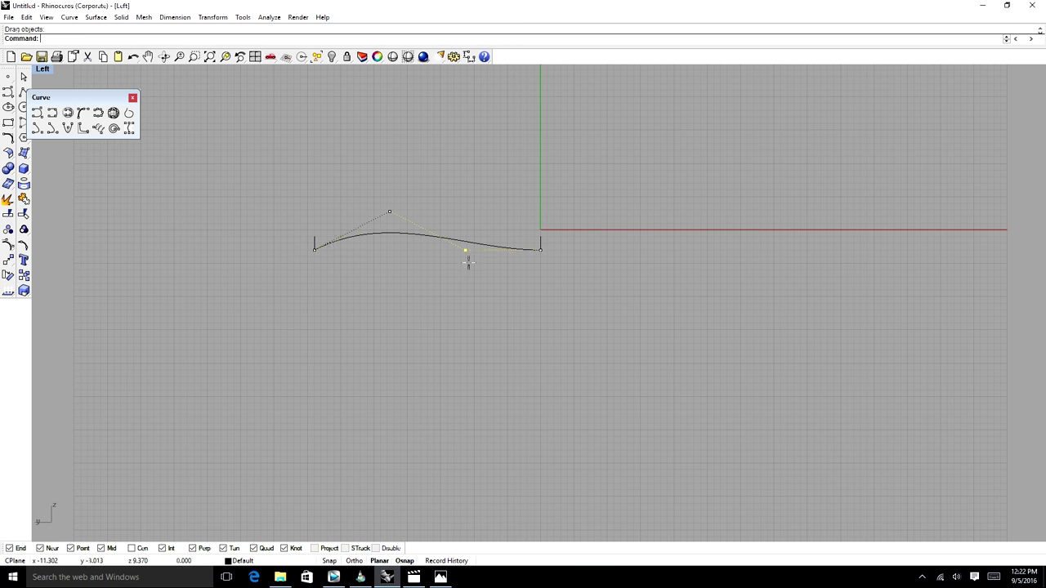
drag(469, 263, 468, 276)
scroll(468, 276, down, 10)
key(F11)
scroll(490, 264, up, 8)
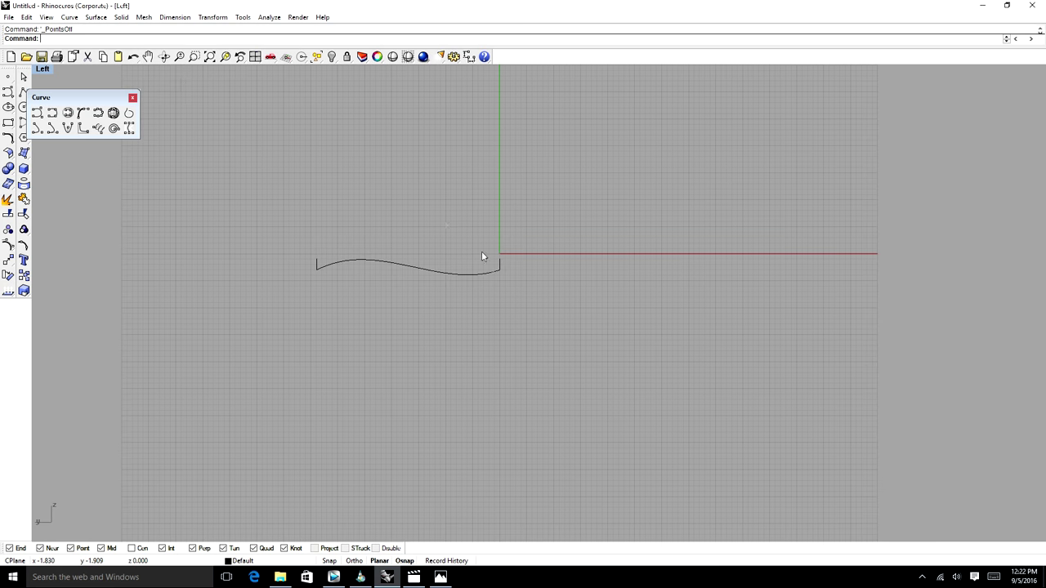
Draw a straight two-point interpolated curve joining the open right endpoints of the two long wavy curves in an orbited view.
click(164, 56)
drag(567, 292, 413, 311)
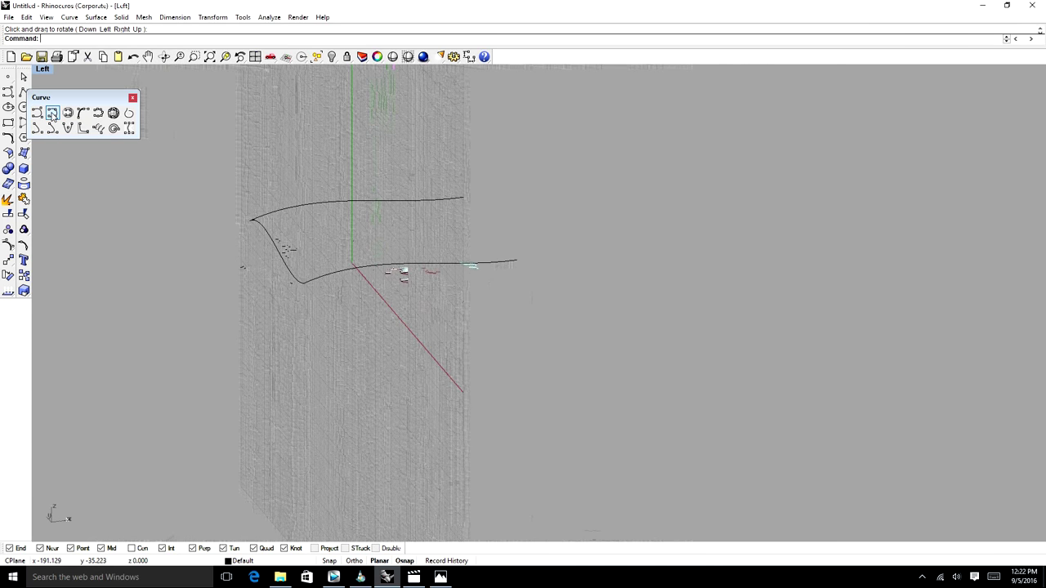
click(51, 114)
click(463, 198)
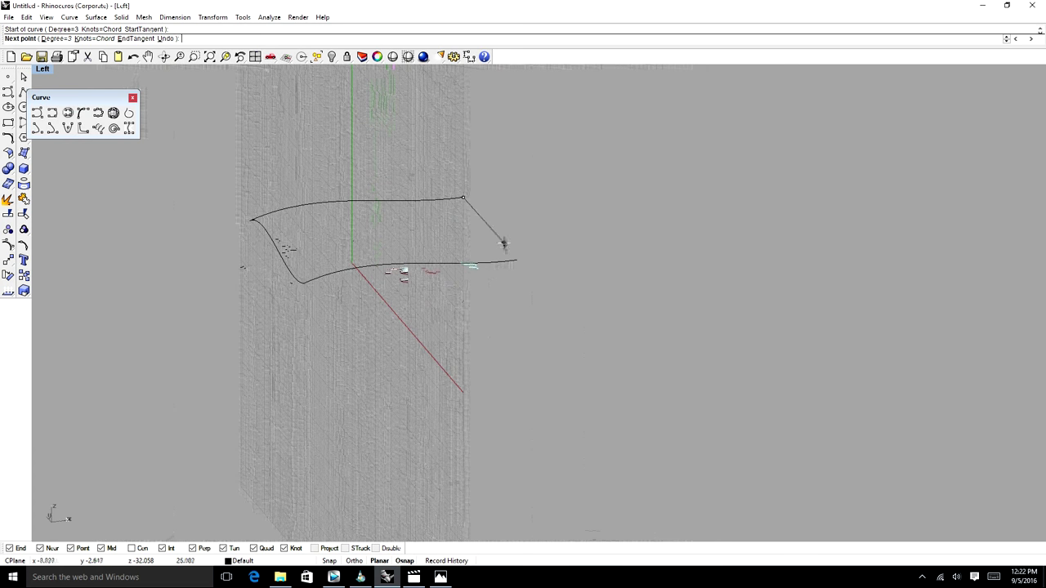
click(516, 261)
key(Return)
Bend the new connecting line into a wave opposite to the other one by moving its interior control points vertically in the Left view.
key(Return)
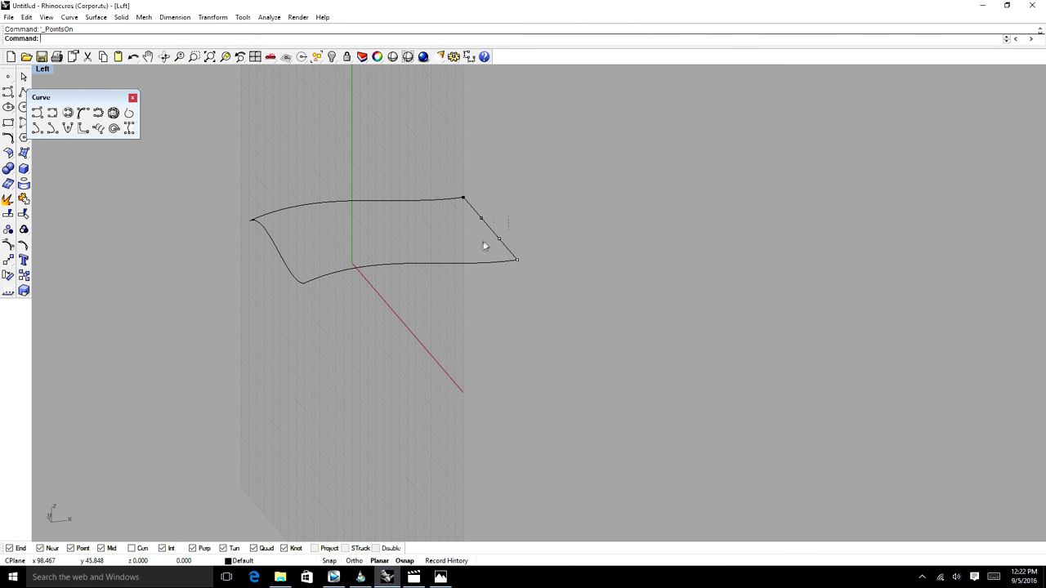
click(500, 238)
text(le)
key(Return)
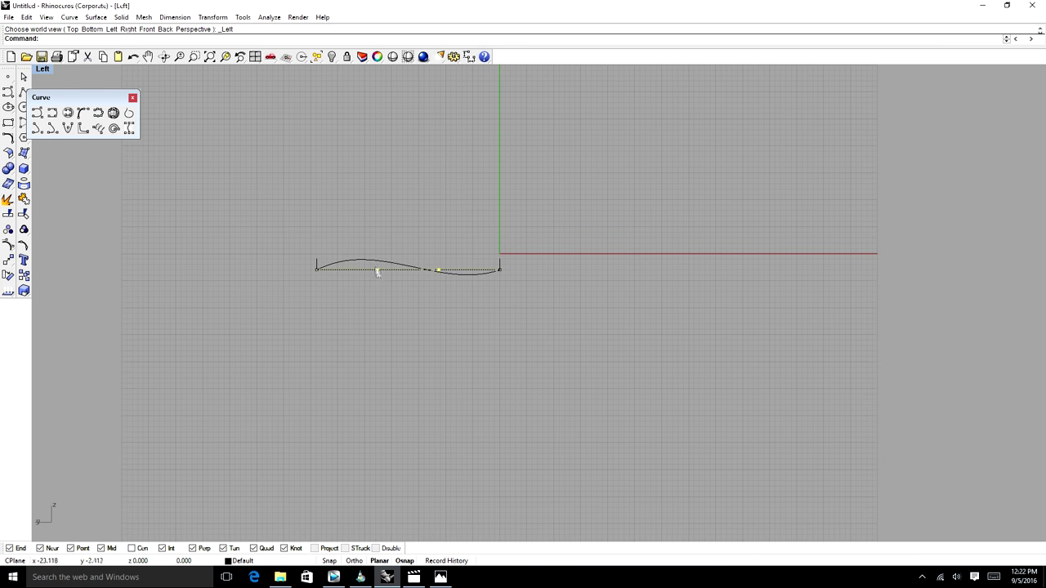
drag(378, 270, 378, 292)
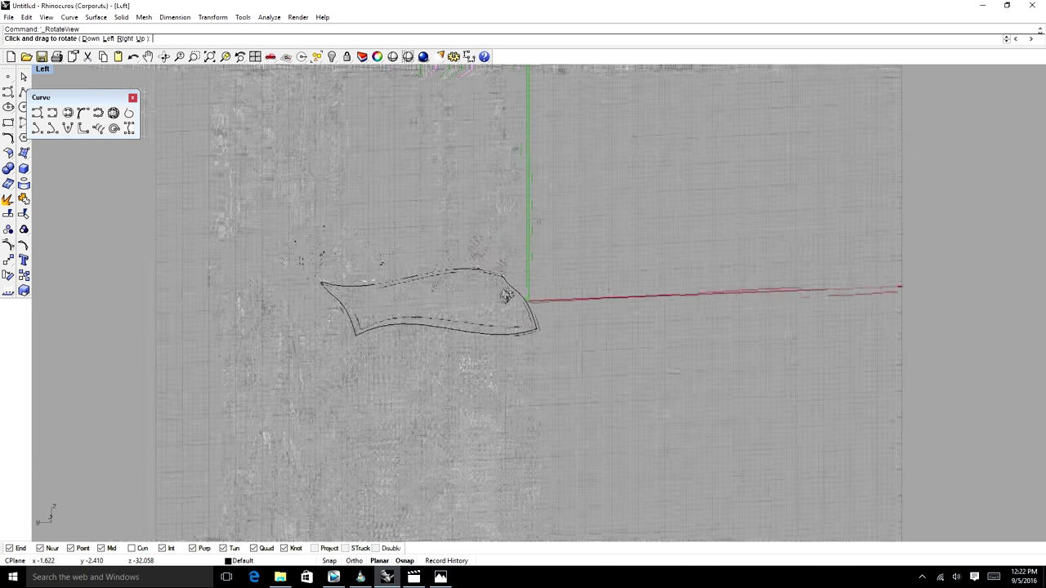
key(Escape)
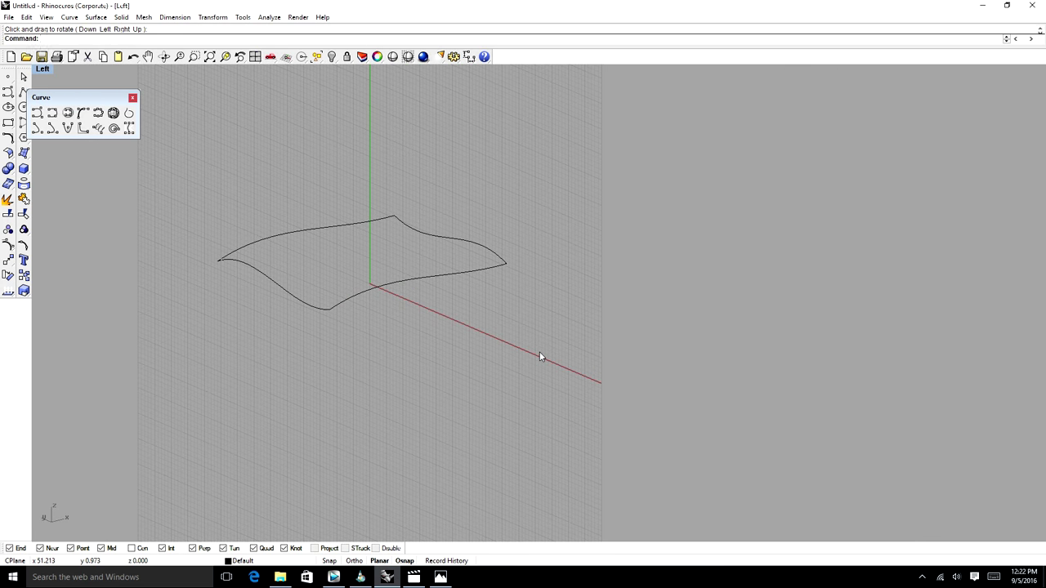
Create a Curve Network surface from the four boundary curves with 0.0001 edge and interior tolerances and Position matching on all edges.
click(95, 17)
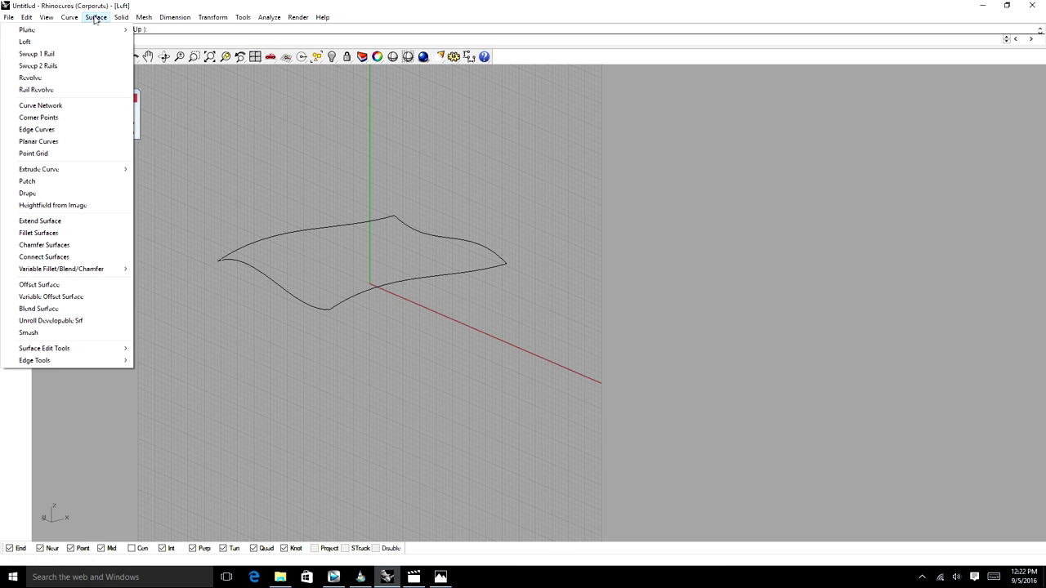
click(71, 111)
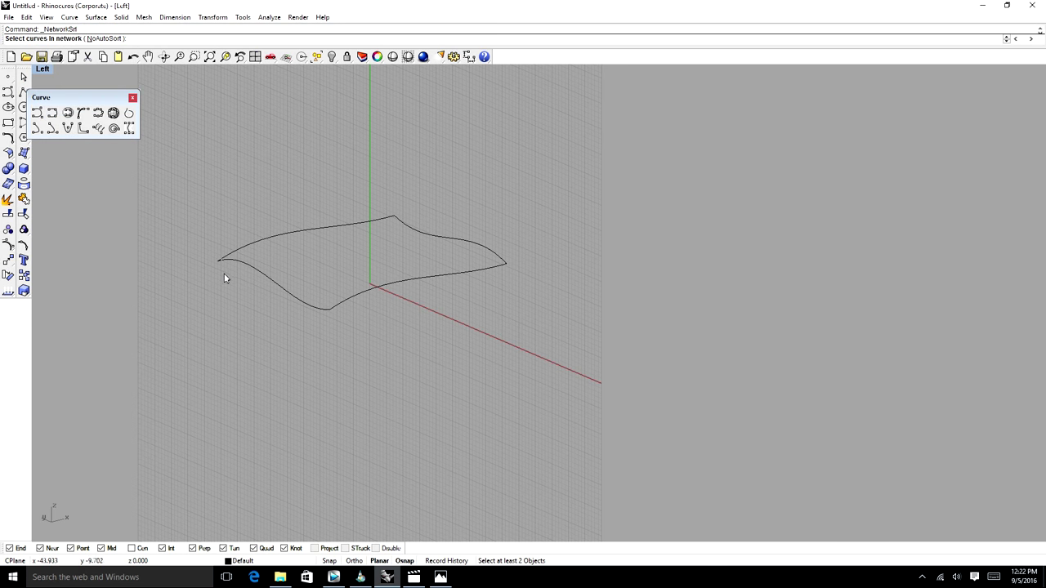
click(263, 275)
click(368, 224)
click(419, 234)
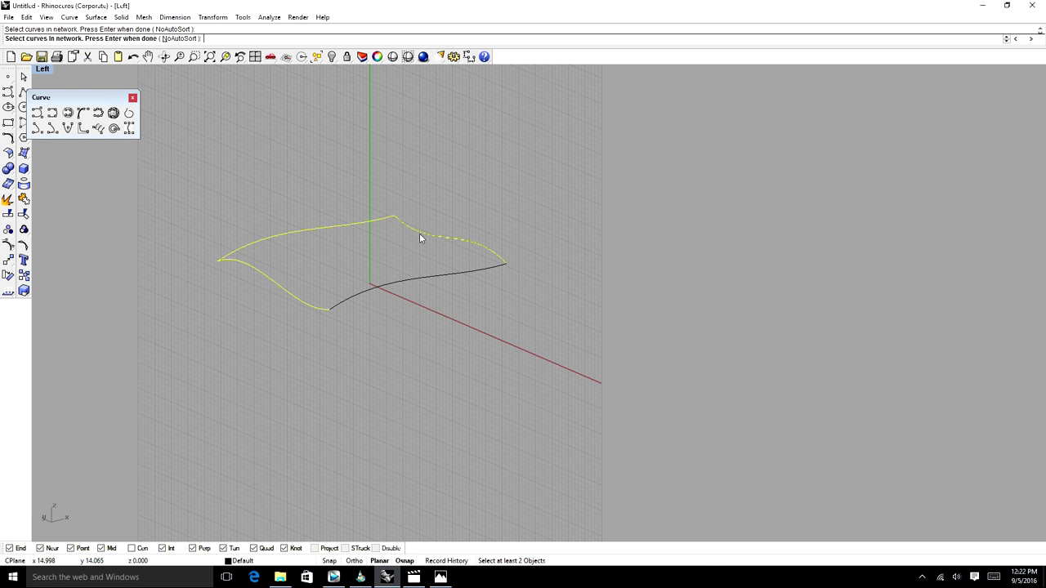
click(415, 281)
key(Return)
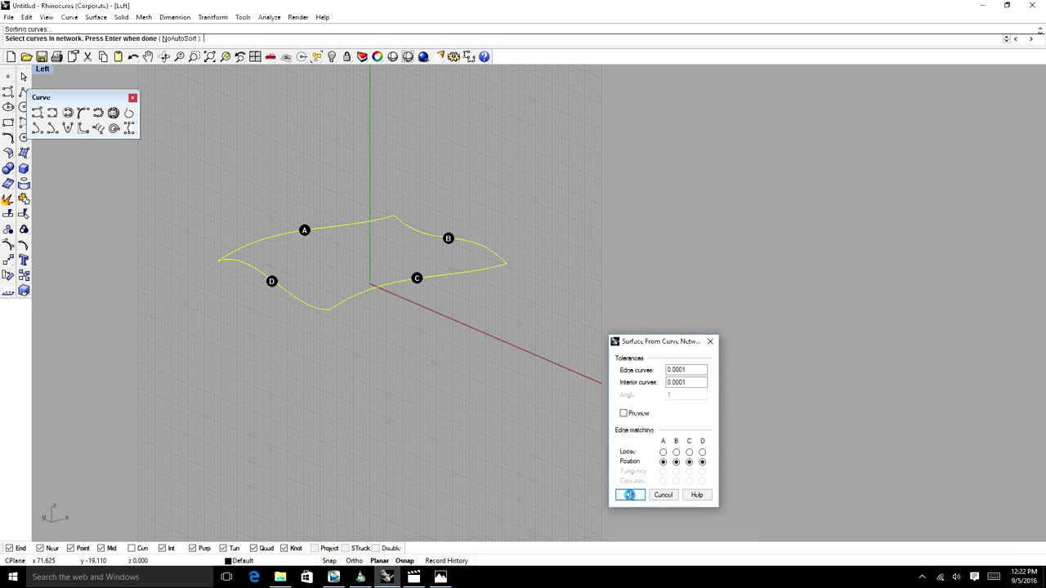
click(626, 493)
Inspect the network surface from another angle, and delete it together with its four boundary curves.
click(164, 56)
drag(474, 303, 425, 255)
click(425, 255)
key(Delete)
drag(573, 185, 259, 315)
key(Delete)
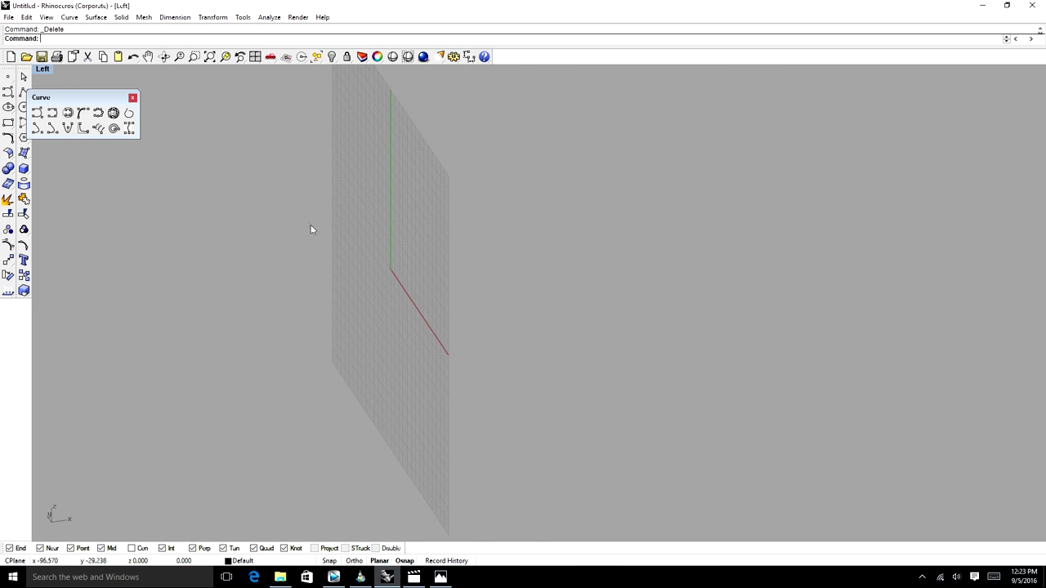
Draw a circle centered on the origin in the maximized Front view.
drag(85, 96, 119, 74)
scroll(238, 234, down, 2)
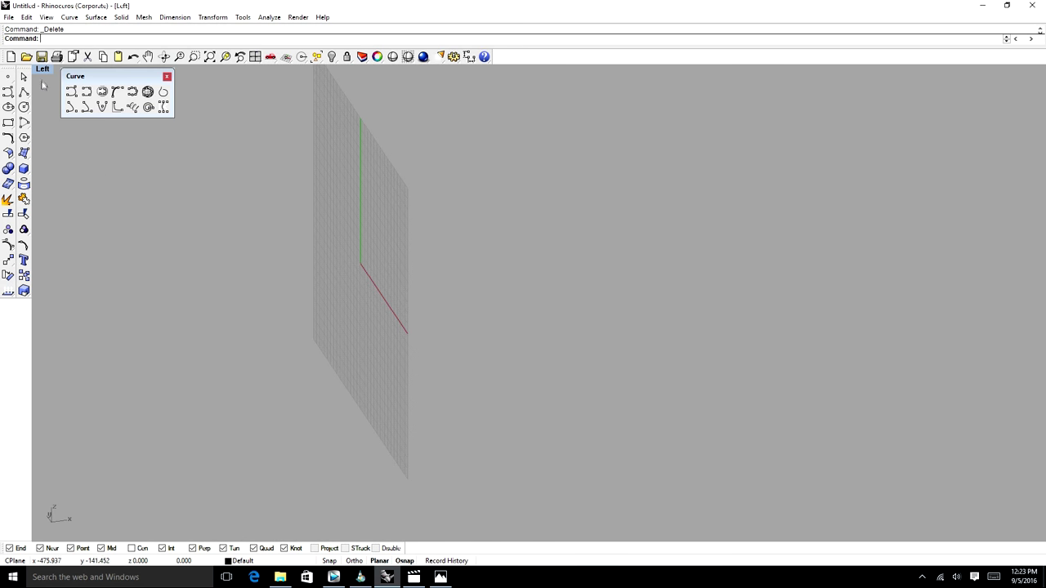
double_click(43, 70)
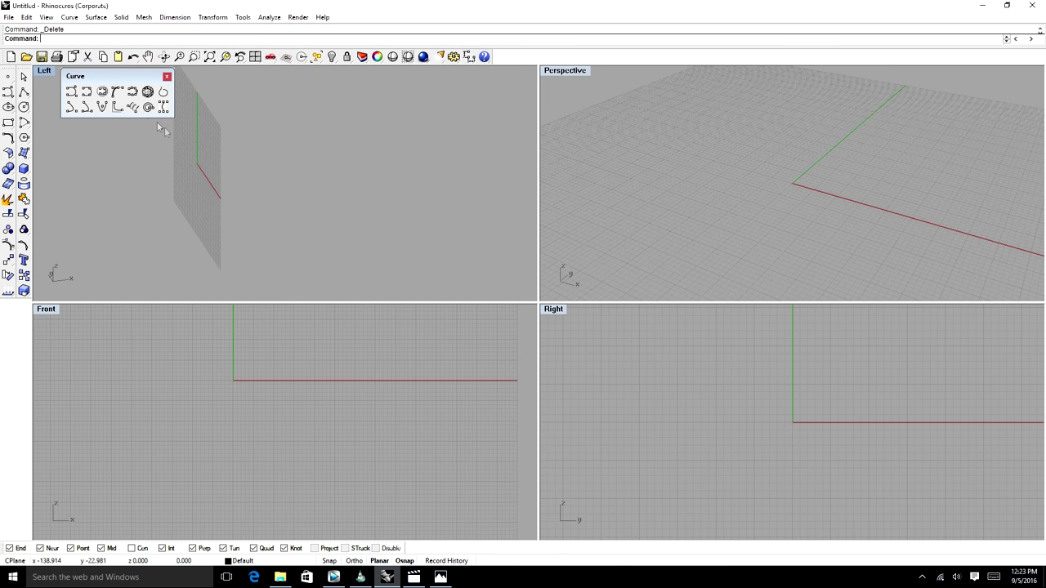
double_click(44, 305)
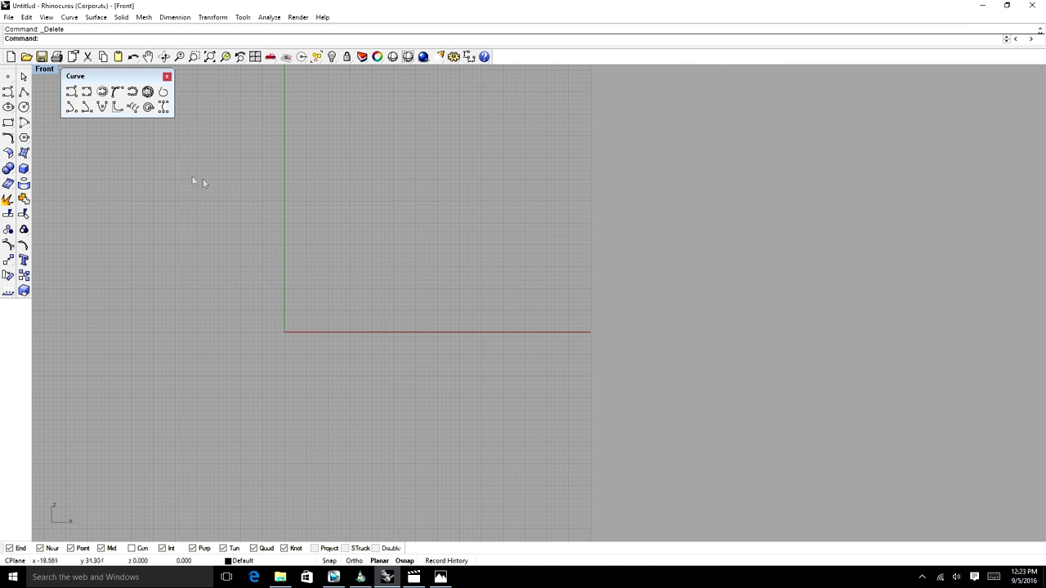
click(24, 107)
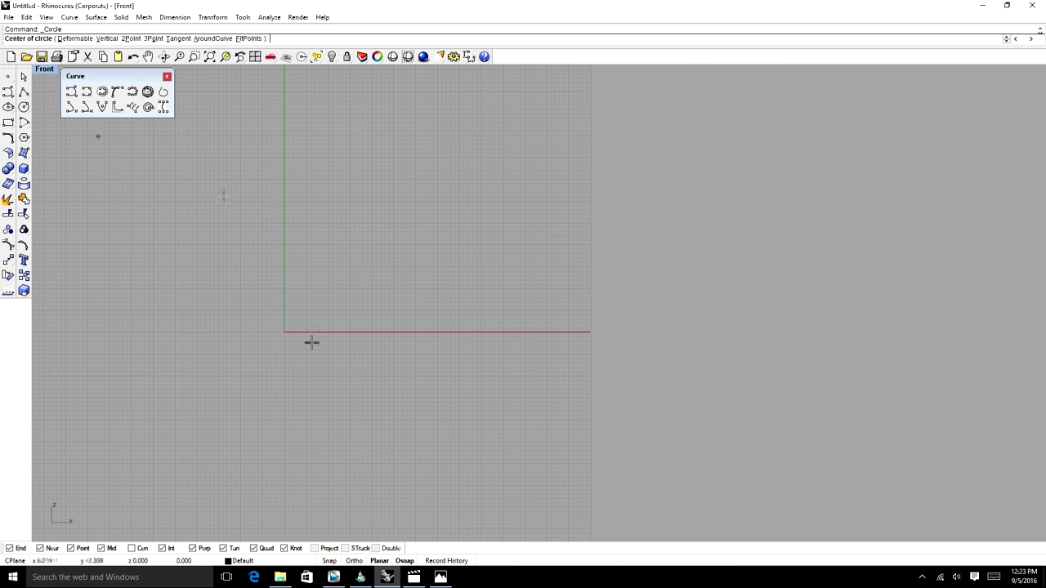
click(284, 331)
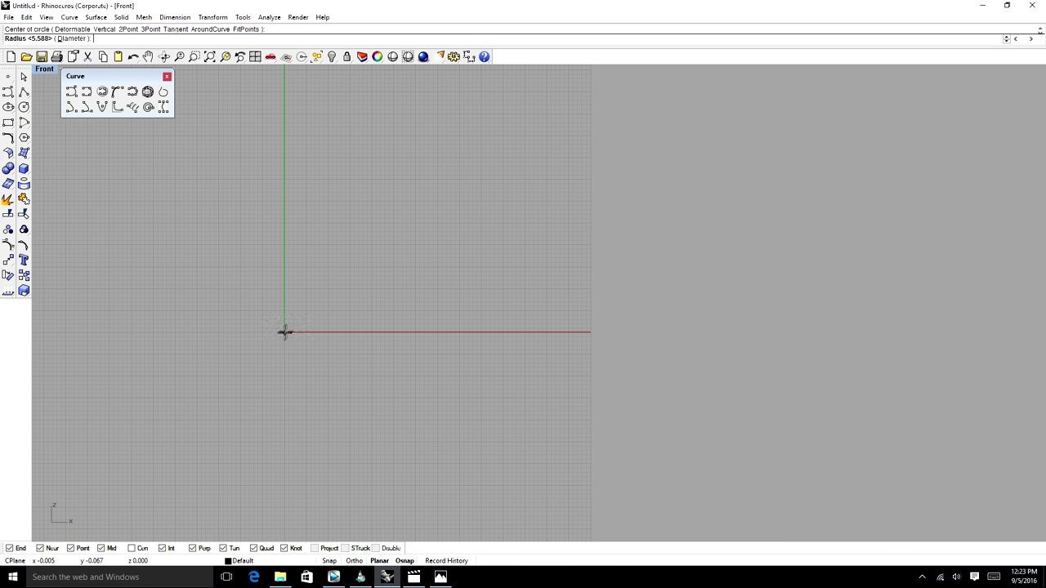
click(352, 303)
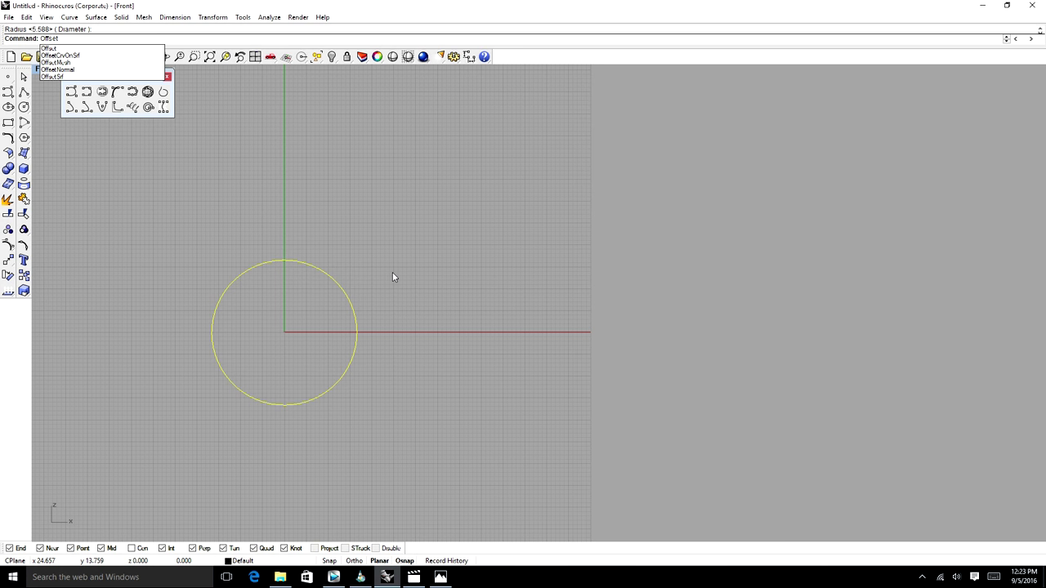
Try offsetting the circle outward by 0.5, and delete the resulting offset circle.
key(Return)
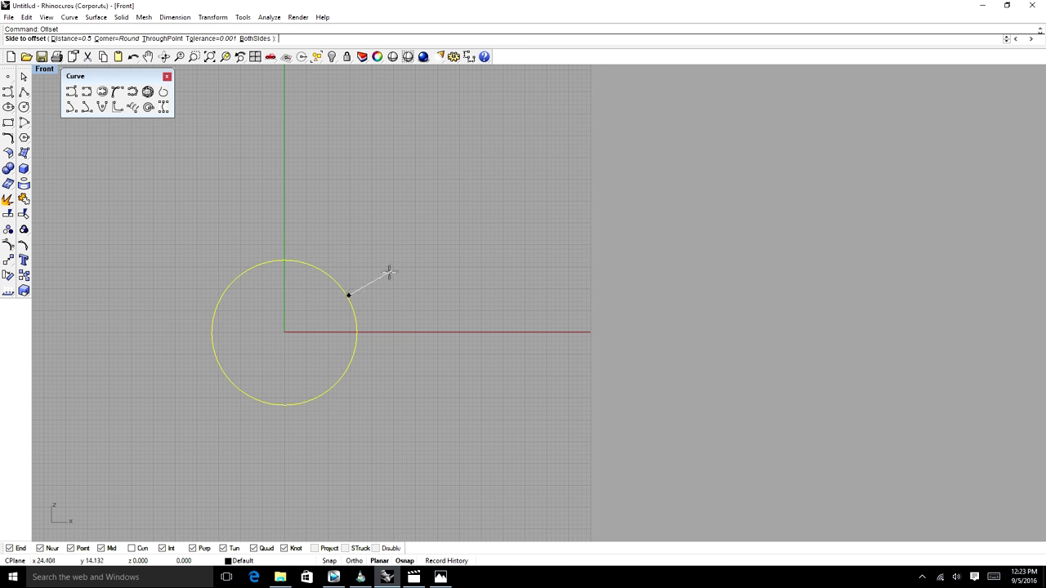
click(452, 331)
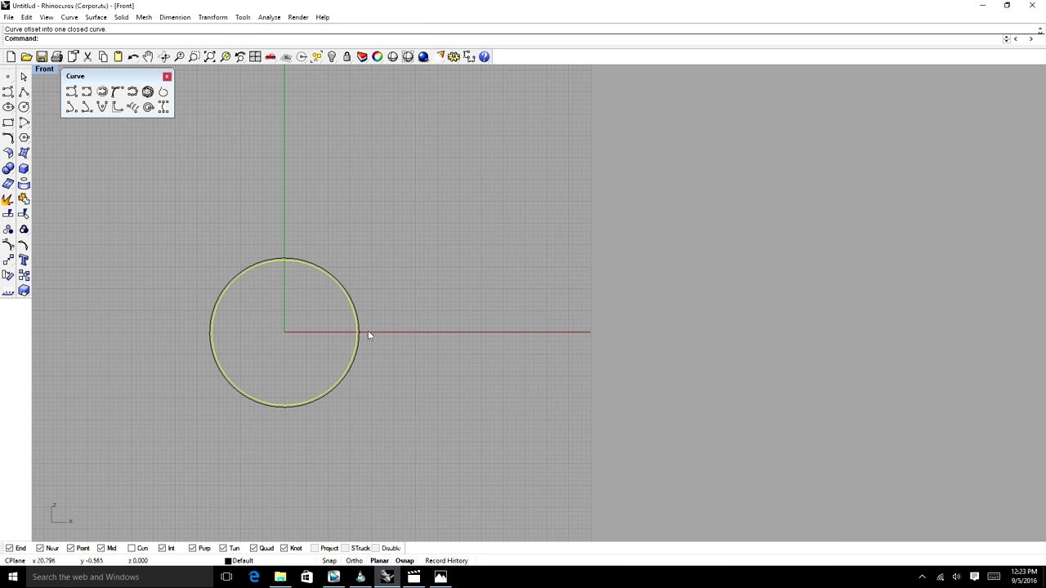
scroll(368, 330, up, 5)
scroll(382, 301, down, 5)
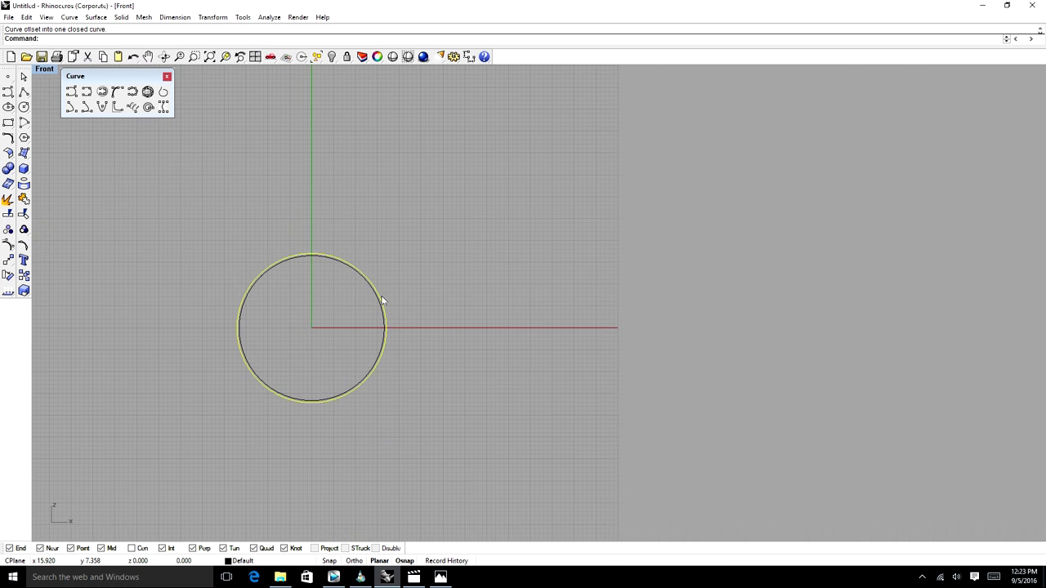
key(Delete)
Offset the circle outward by a distance of 1.
click(383, 302)
text(ffset)
key(Return)
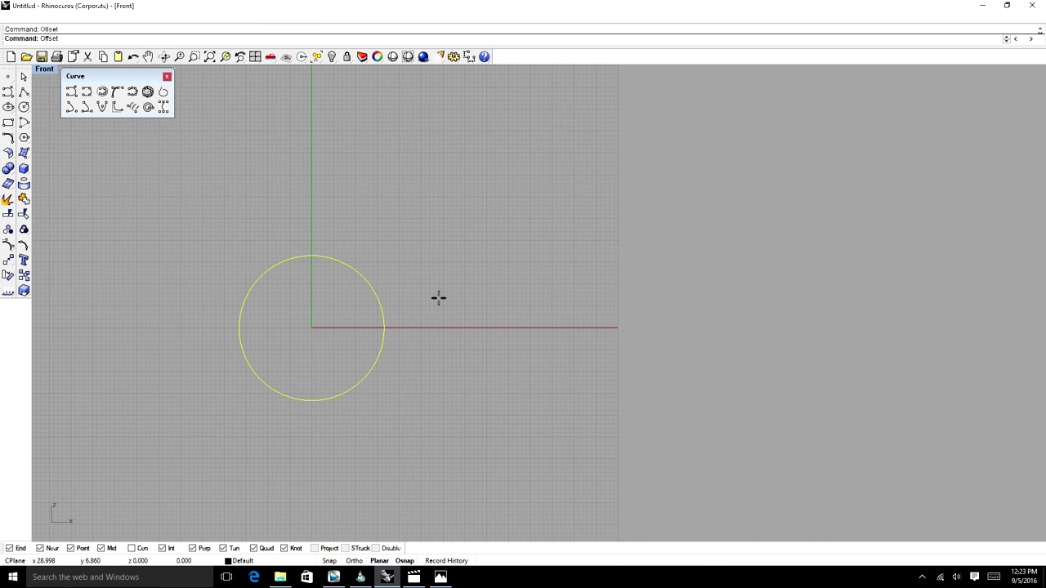
click(90, 39)
text(1)
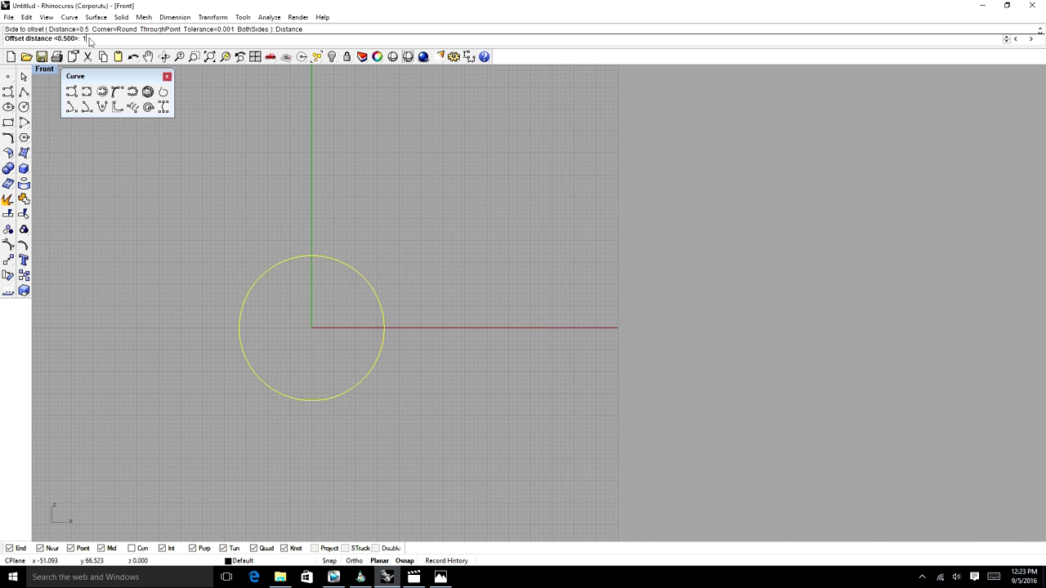
key(Return)
click(418, 345)
scroll(329, 347, up, 1)
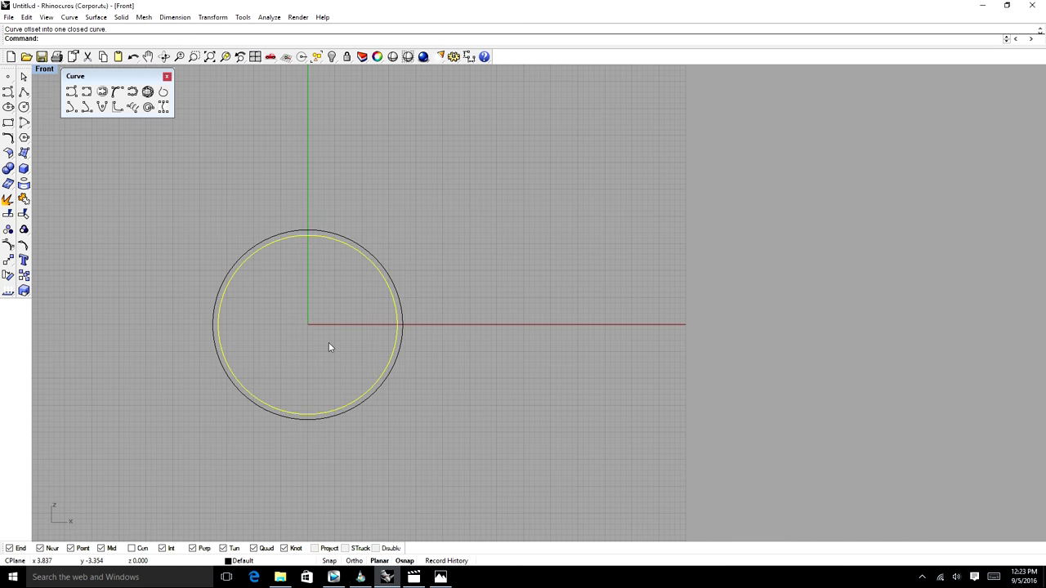
Disable object snaps and draw a horizontal straight polyline across the lower part of both circles, extending past them on each side.
click(8, 92)
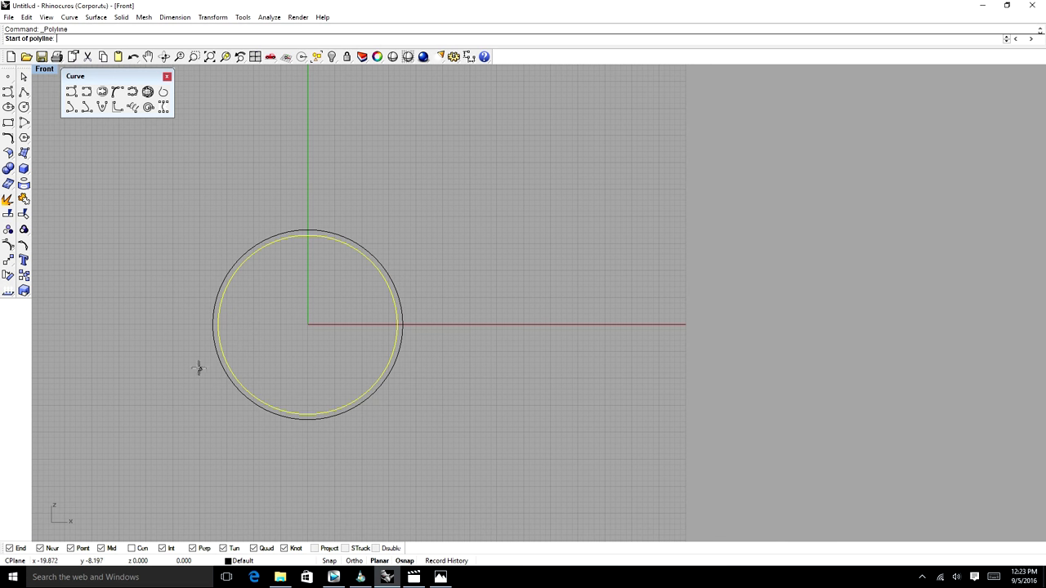
click(389, 549)
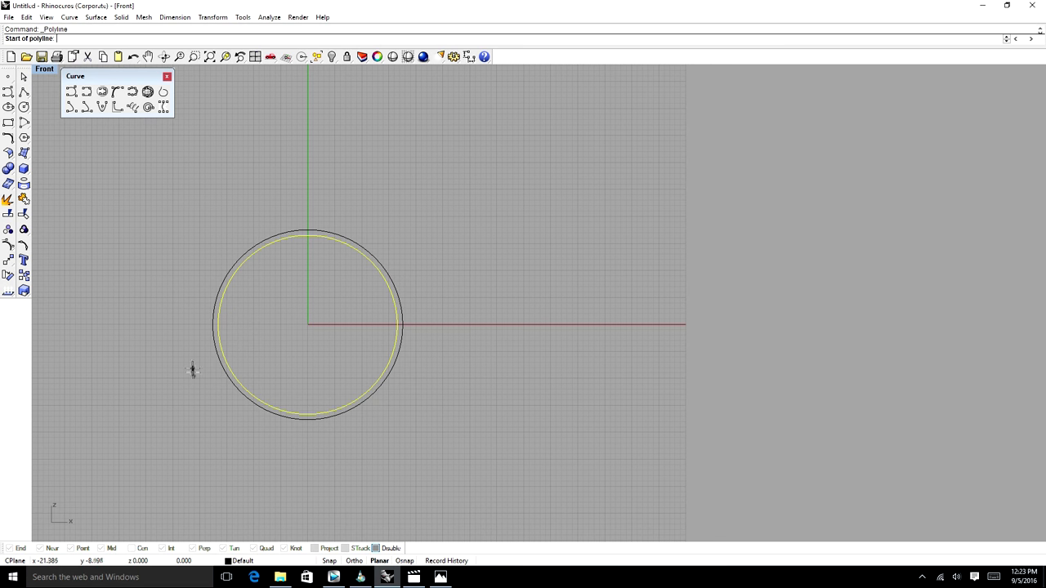
click(191, 370)
key(Escape)
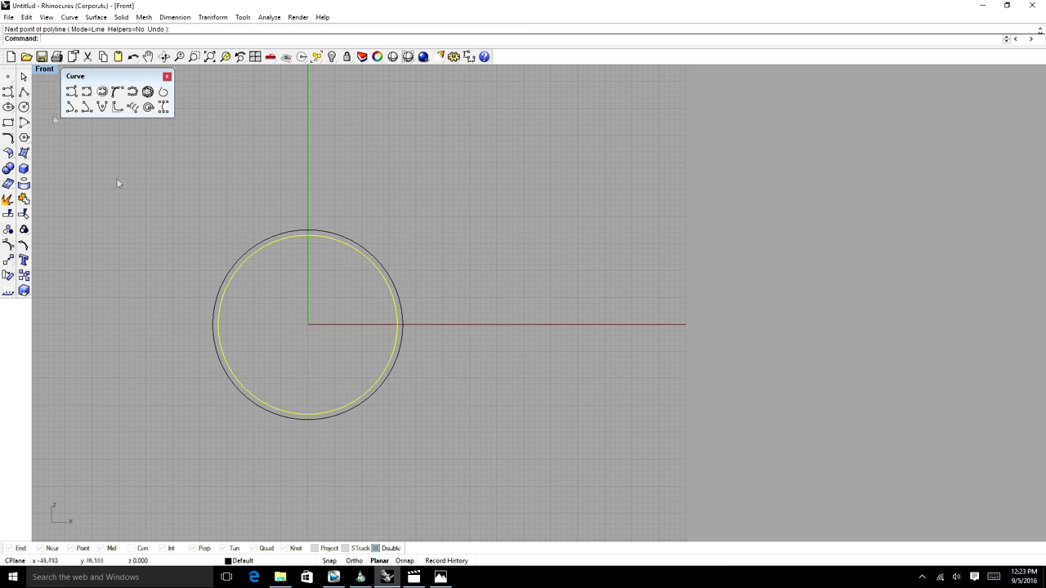
click(18, 88)
click(182, 376)
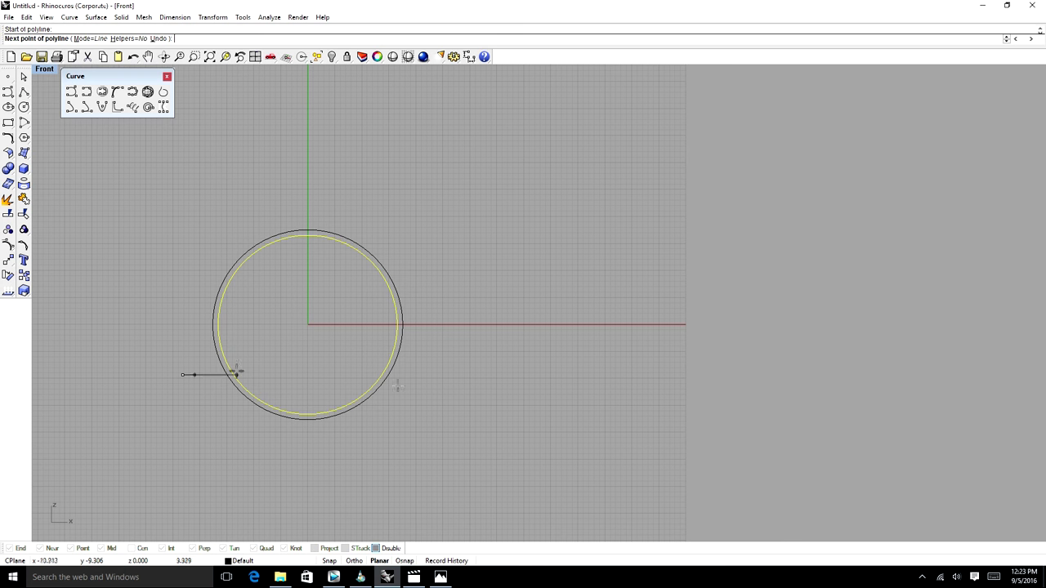
click(451, 375)
key(Return)
Split both concentric circles using the horizontal line as the cutting object.
drag(424, 351, 234, 364)
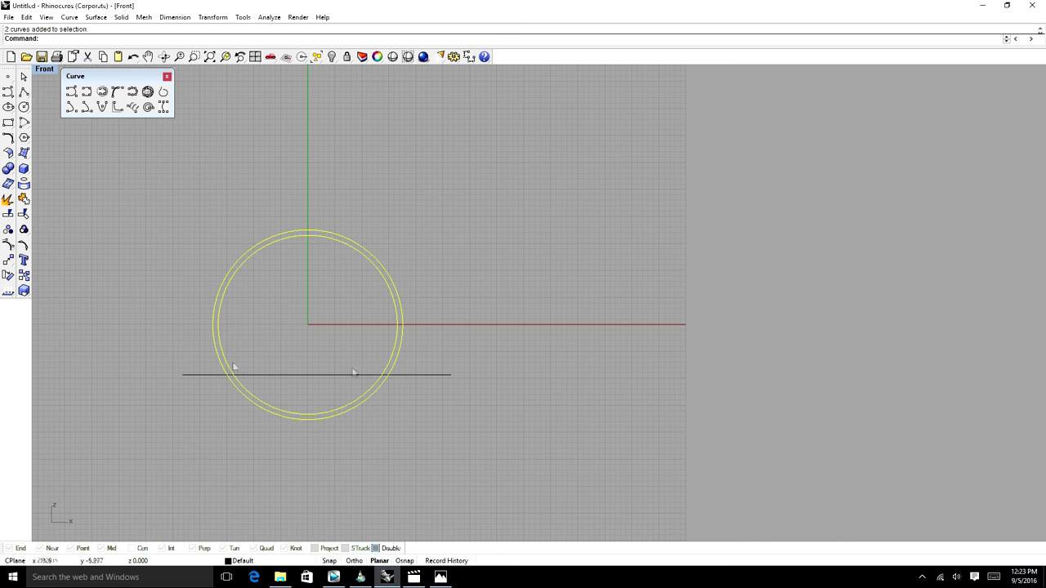
text(split)
key(Return)
click(400, 380)
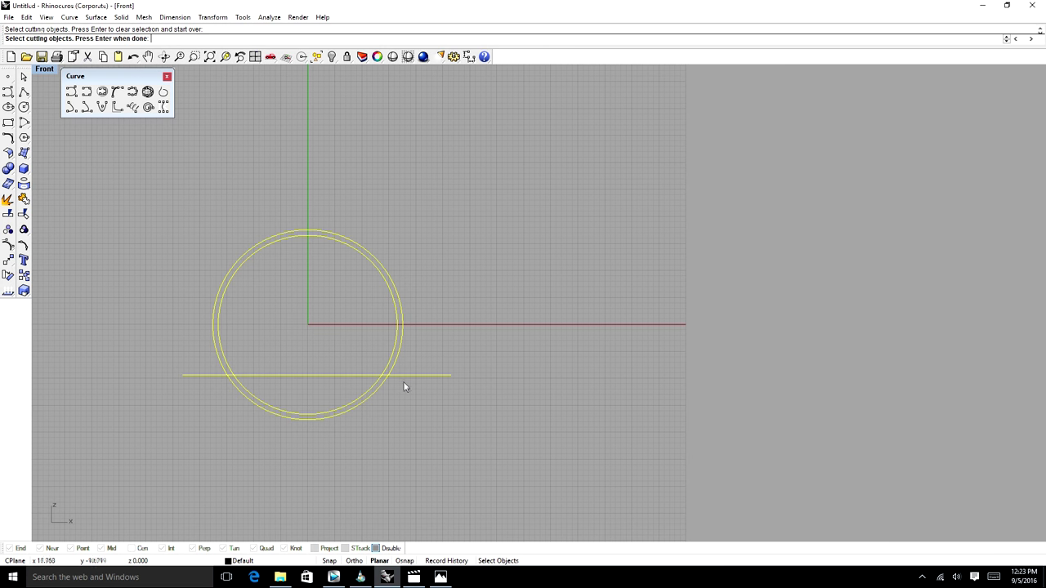
key(Return)
Delete the circle pieces below the horizontal line, and delete the cutting line itself.
click(366, 401)
key(Delete)
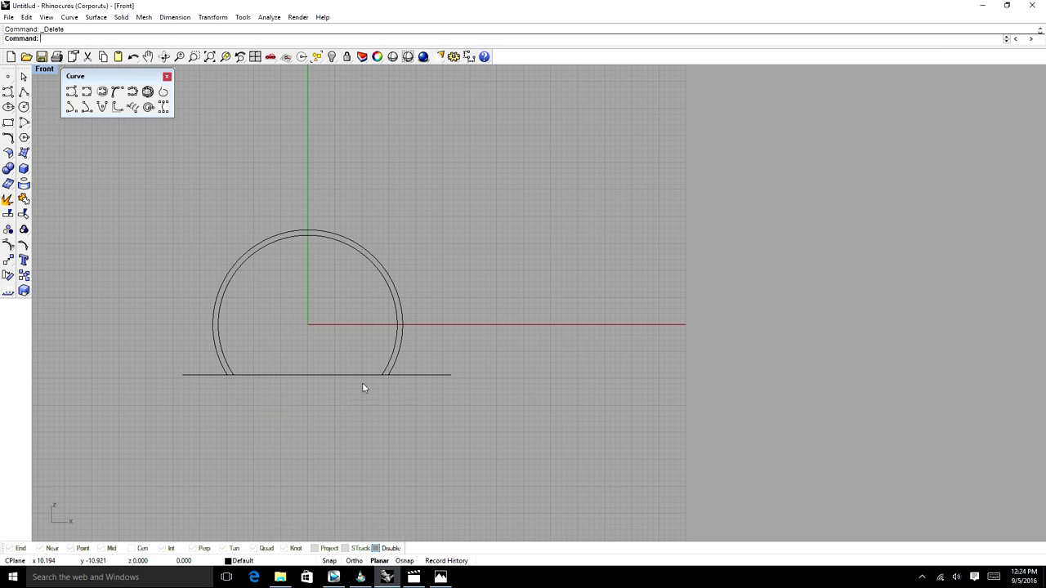
click(362, 376)
key(Delete)
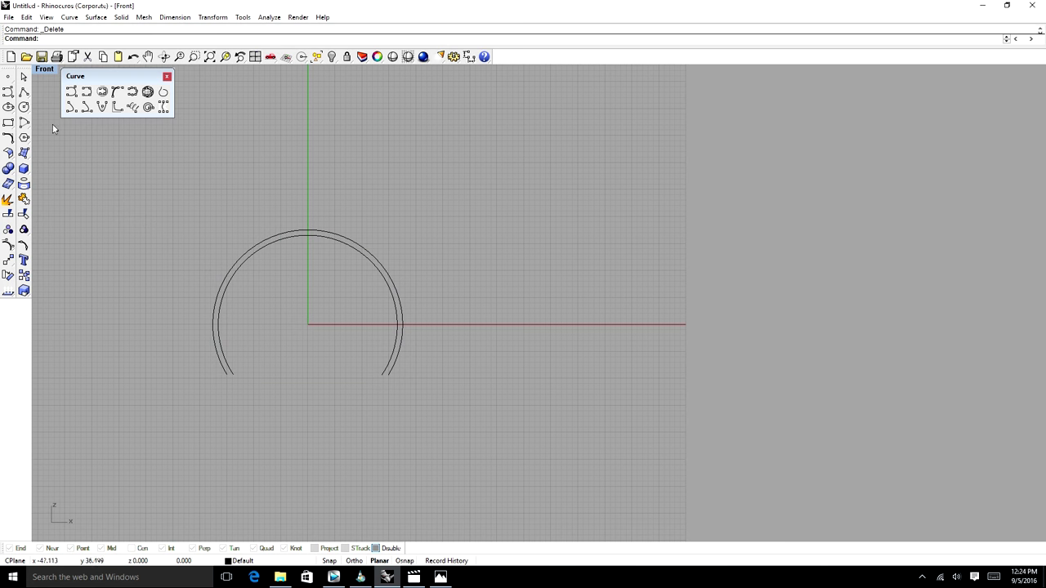
Re-enable object snaps and close the gap between the left ends of the two arcs with a short polyline.
click(24, 92)
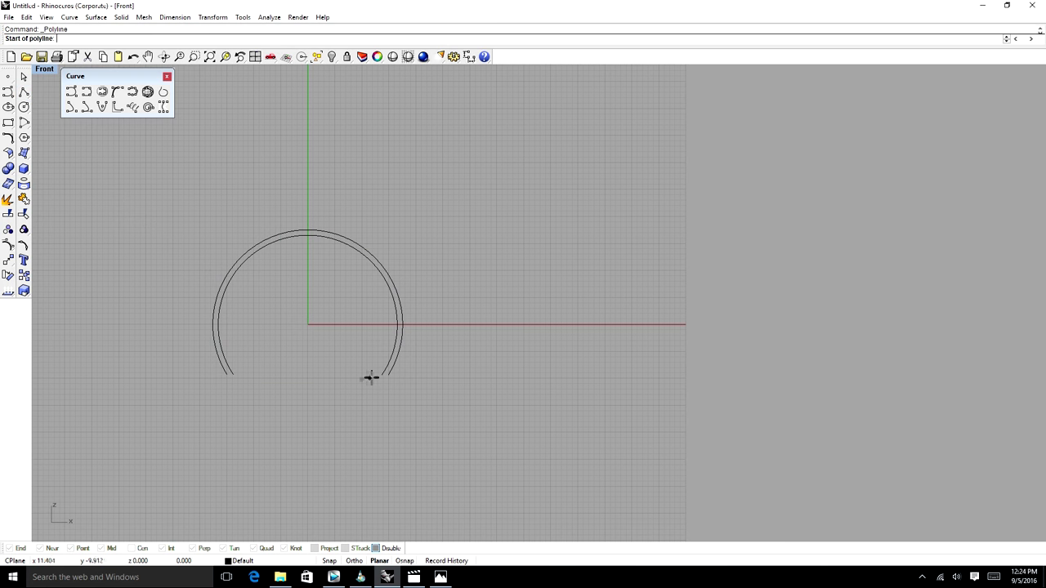
click(379, 549)
scroll(230, 378, up, 5)
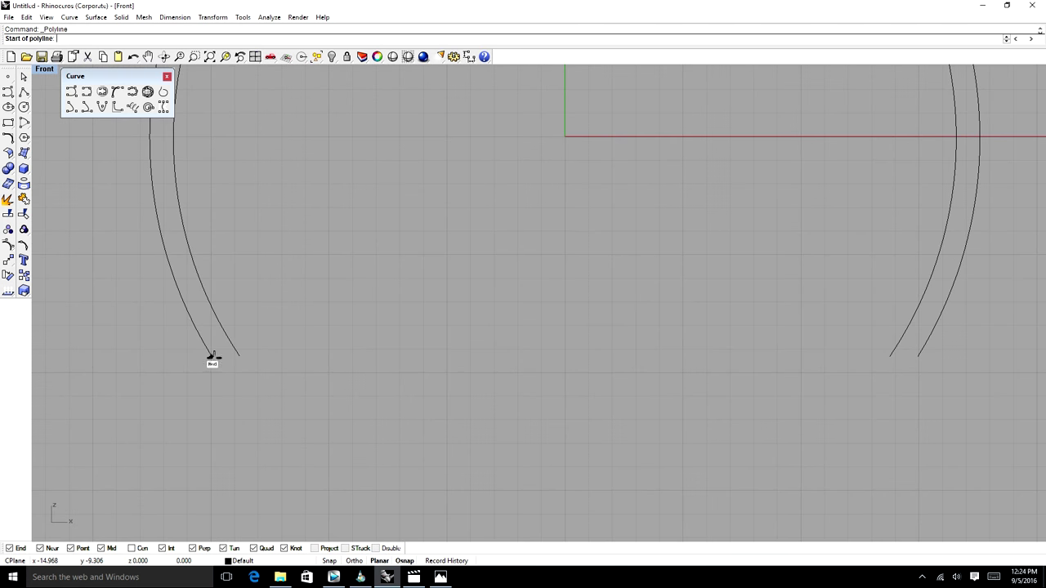
click(212, 357)
click(242, 357)
key(Return)
Connect the right ends of the inner and outer arcs with a short polyline.
scroll(308, 351, down, 5)
scroll(499, 346, up, 10)
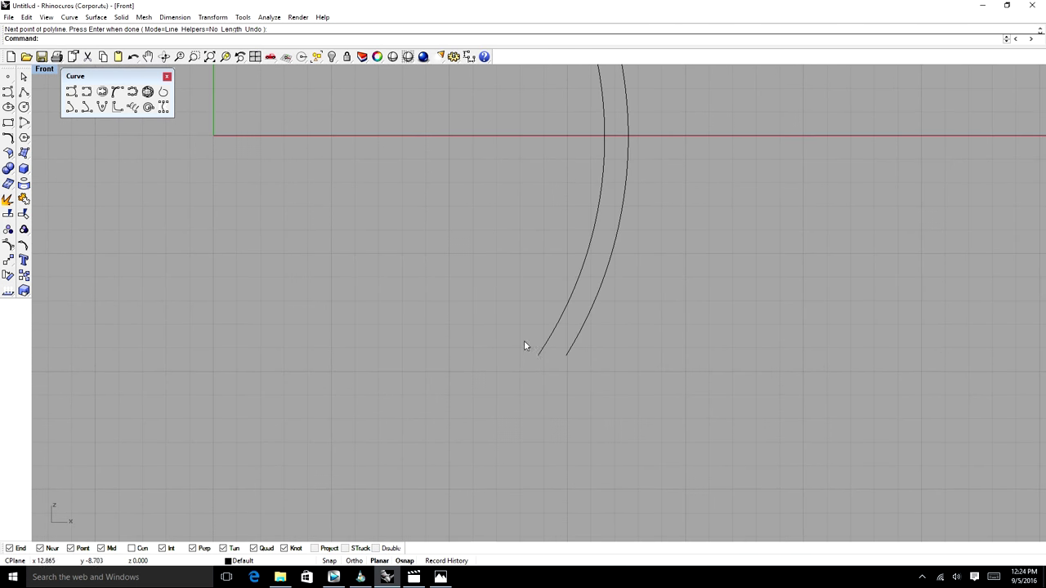
key(Return)
click(536, 355)
click(565, 355)
key(Return)
Create a curve network surface from the two arcs and two end lines, with Position edge matching on all four edges.
scroll(464, 335, down, 10)
key(ctrl+a)
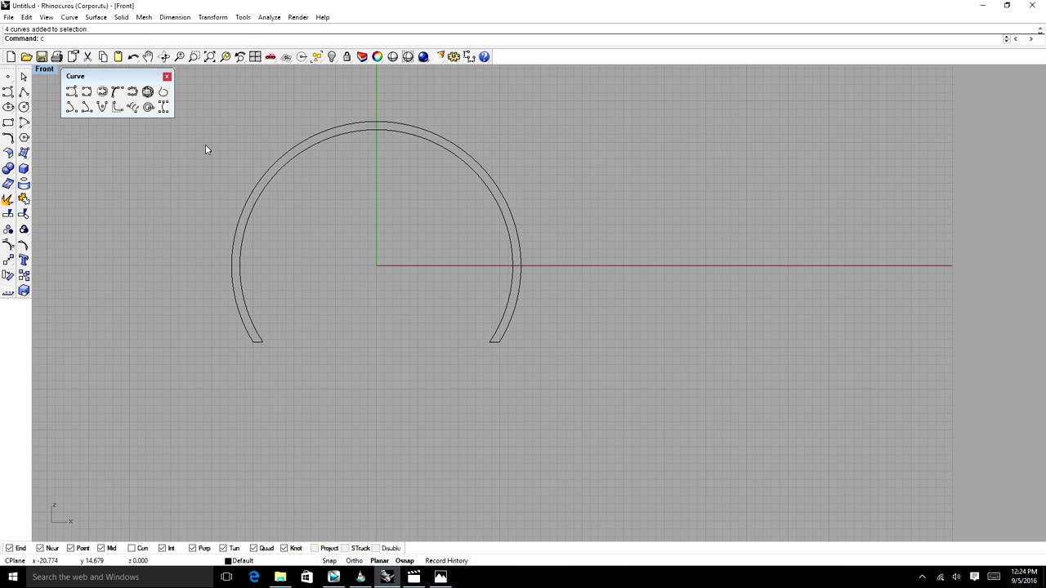
key(Return)
click(298, 146)
click(298, 155)
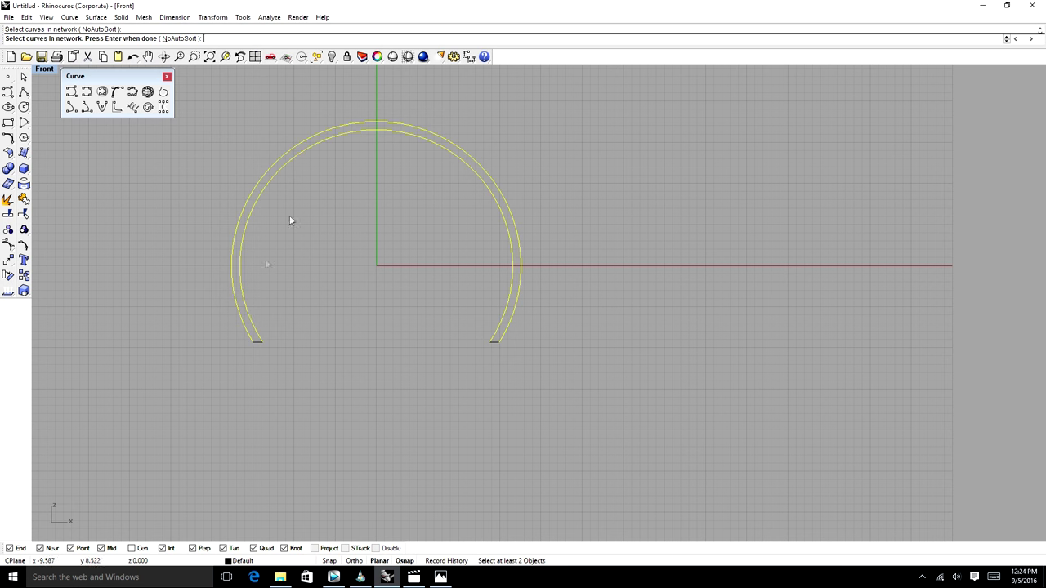
click(255, 340)
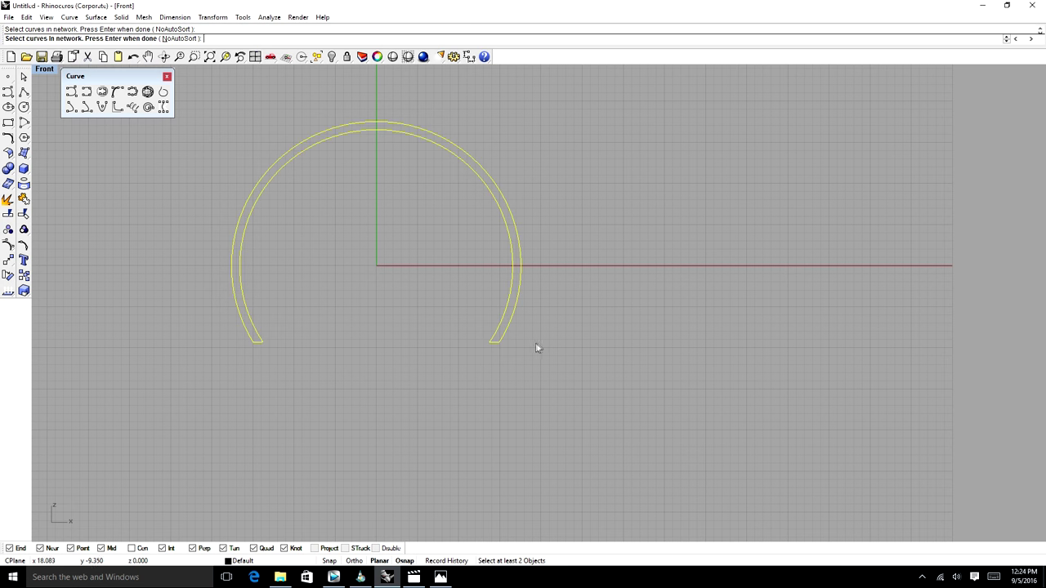
key(Return)
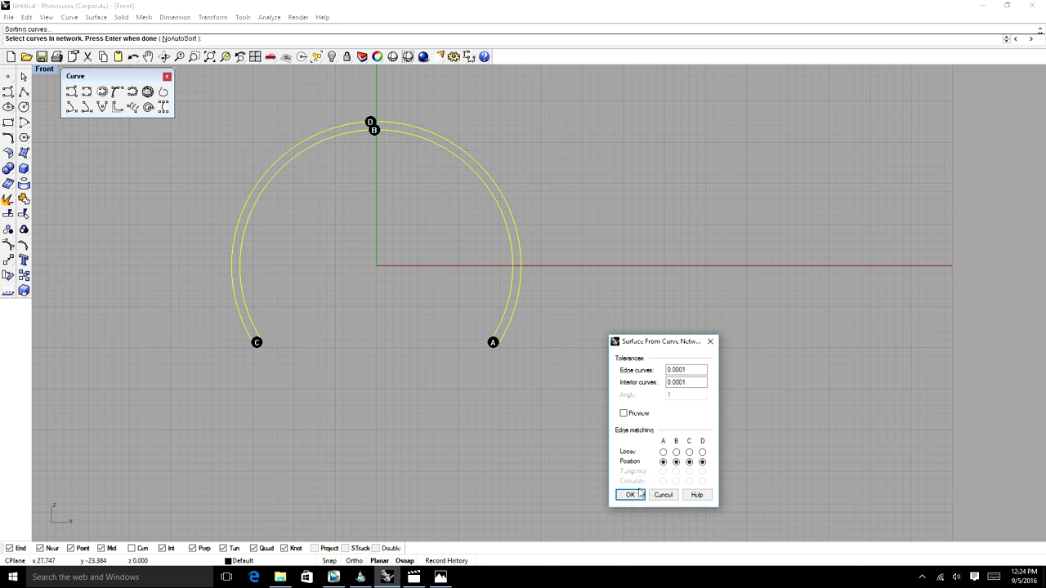
click(627, 494)
Inspect the ring-shaped surface shaded from a rotated angle, and return to the unshaded Front view.
click(393, 56)
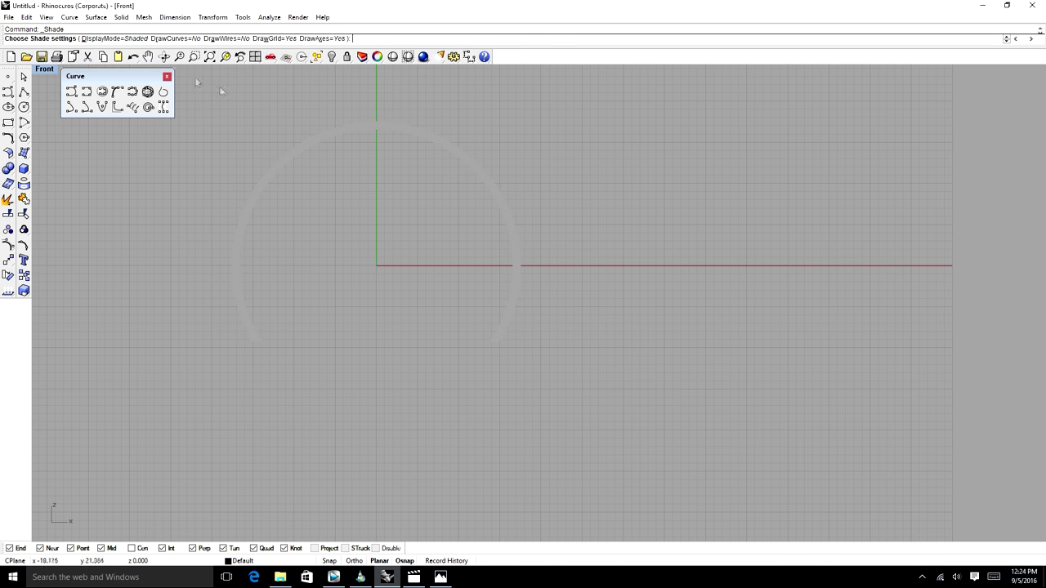
click(163, 57)
drag(416, 235, 525, 256)
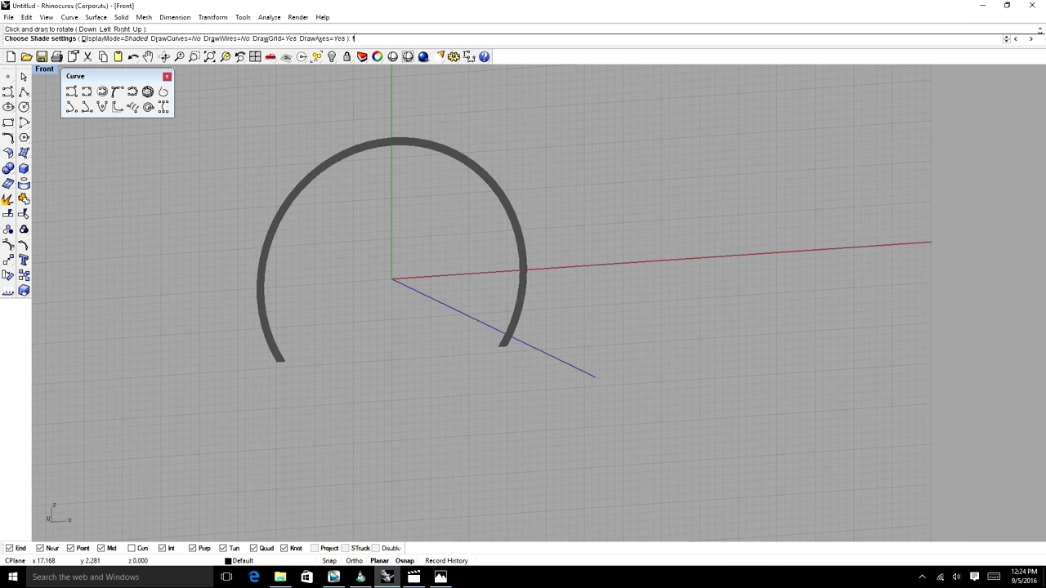
key(ctrl+F2)
key(Return)
scroll(326, 226, down, 3)
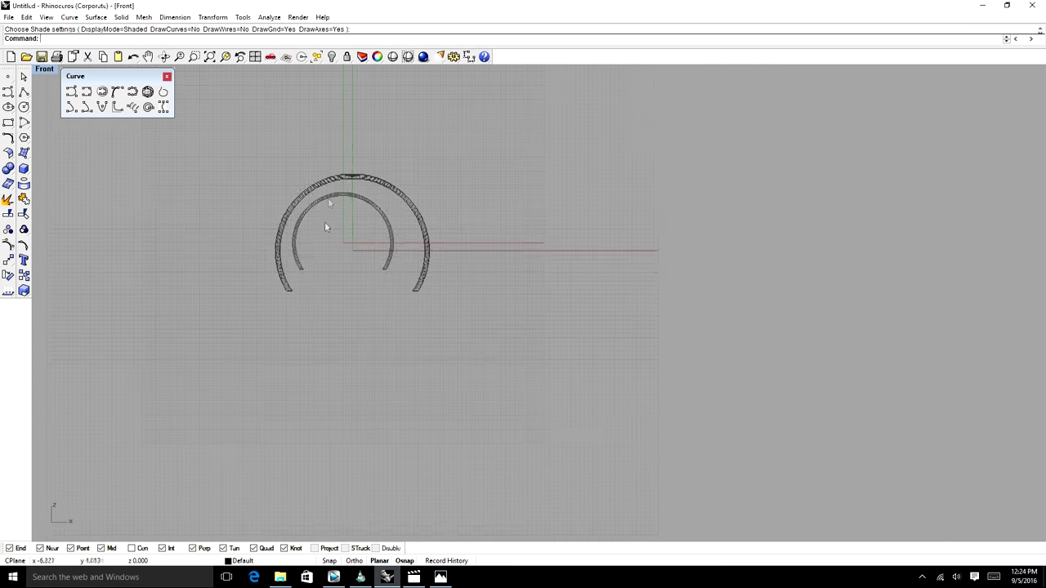
Draw a horizontal two-point interpolated curve about 72 units long across the upper part of the ring surface.
click(87, 92)
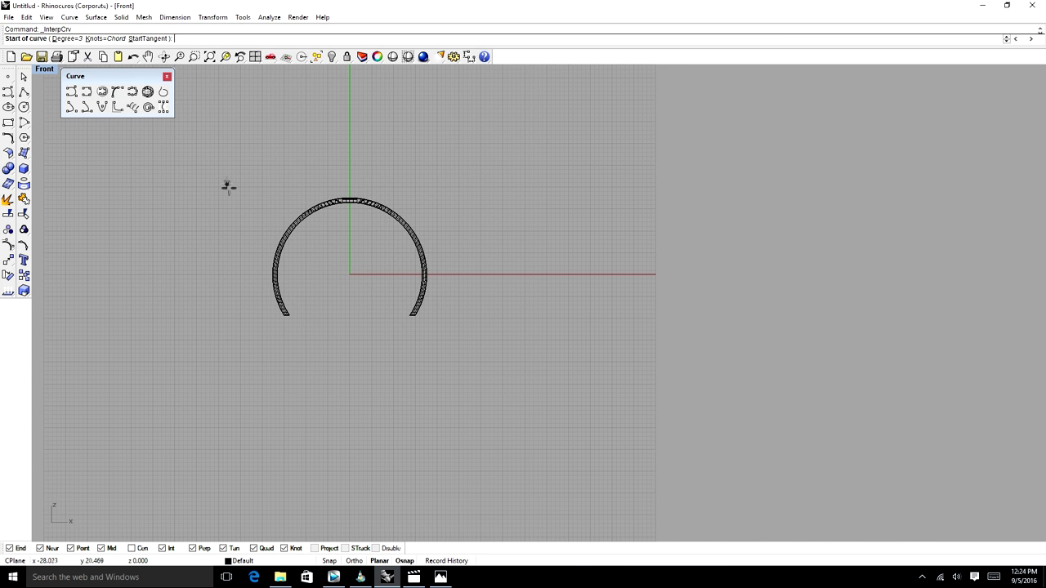
click(197, 230)
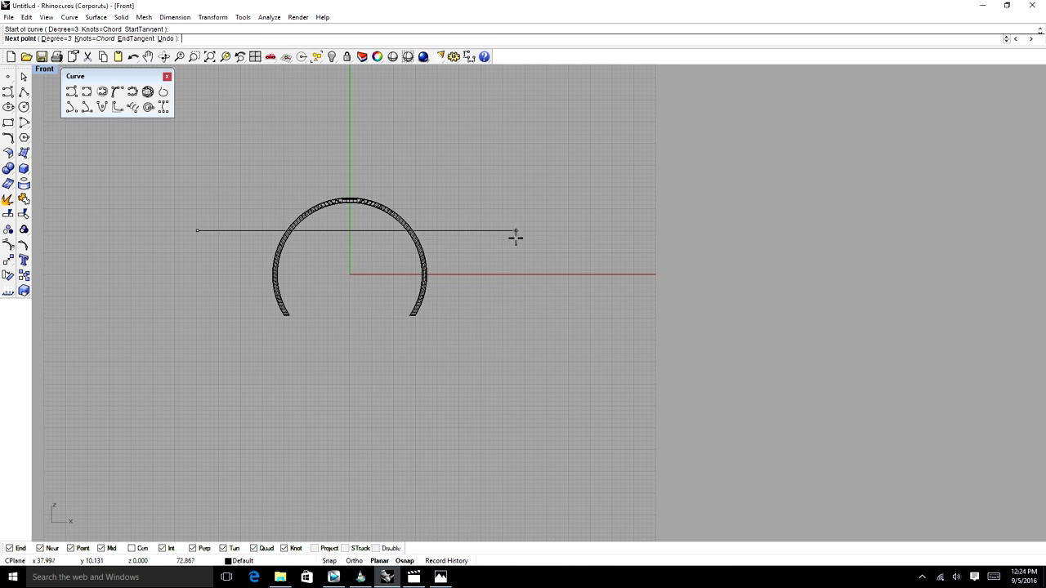
shift+click(511, 238)
right_click(510, 238)
Bend the horizontal curve into an arch above the ring by raising its two middle control points, and hide the control points.
click(438, 230)
key(F10)
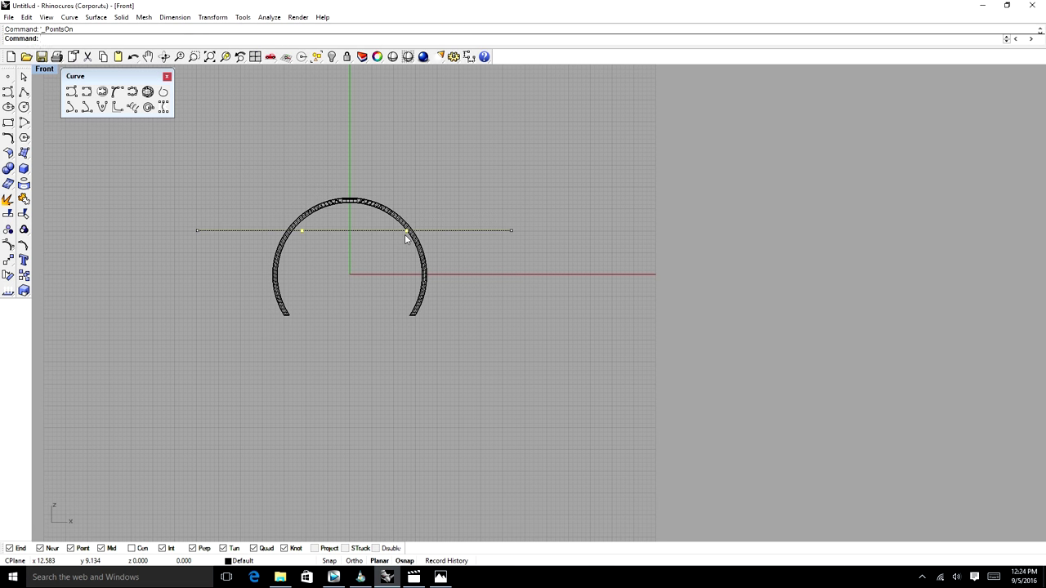
drag(407, 232, 408, 174)
key(F11)
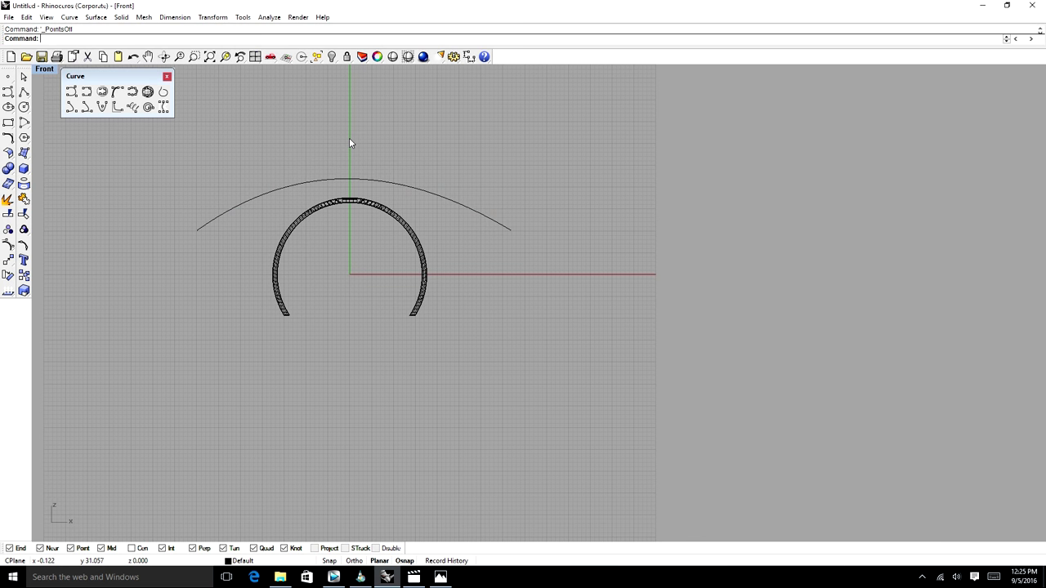
Rebuild the arched curve with six control points and display them.
click(334, 180)
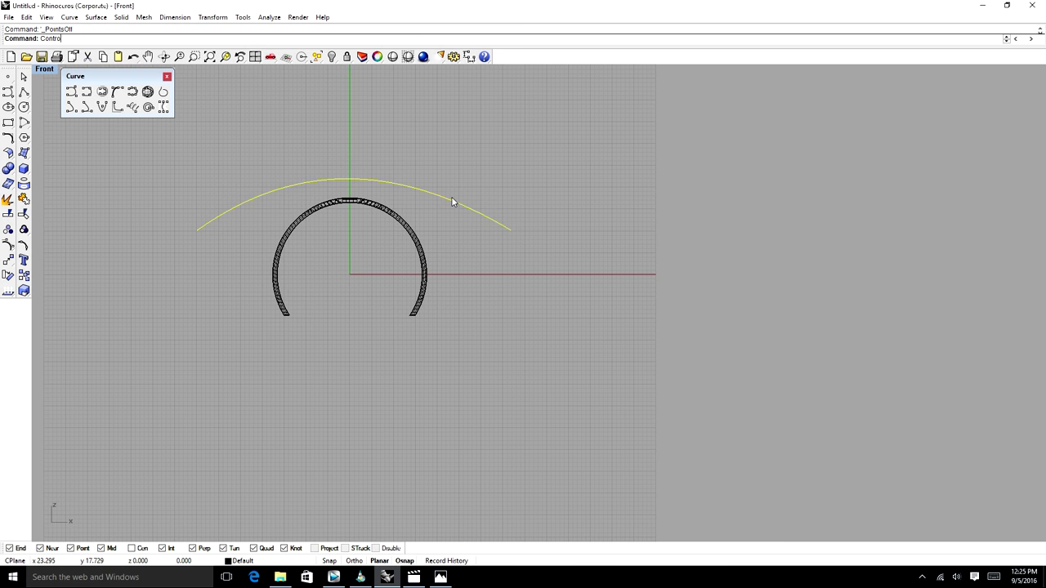
text(Rebuild)
key(Return)
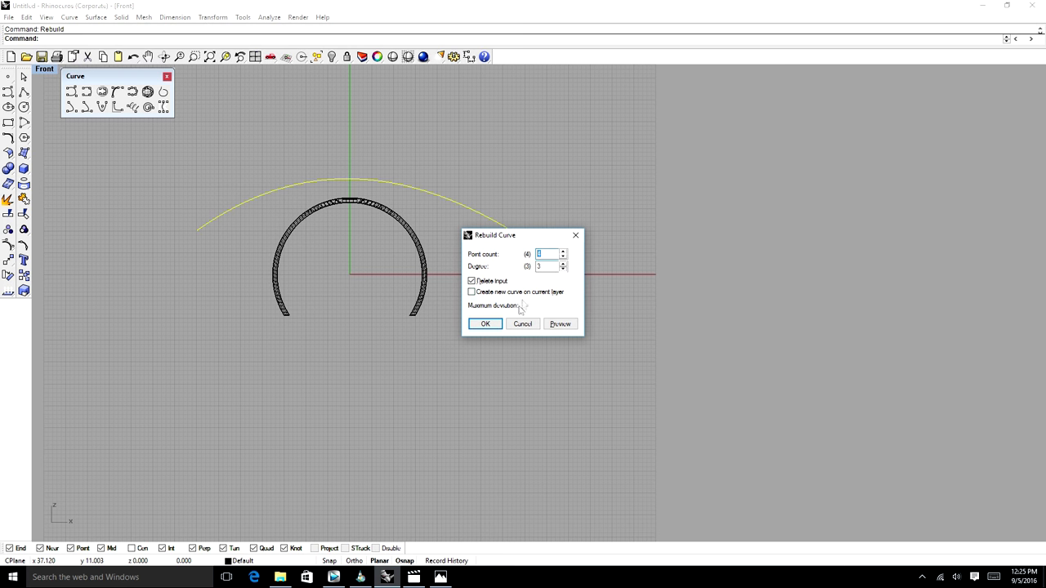
key(Escape)
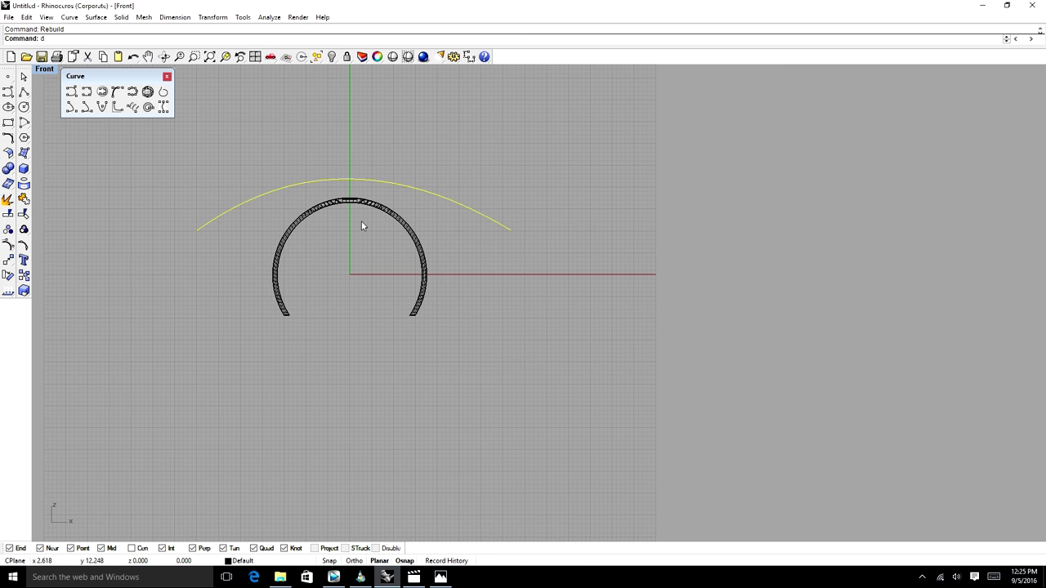
key(F10)
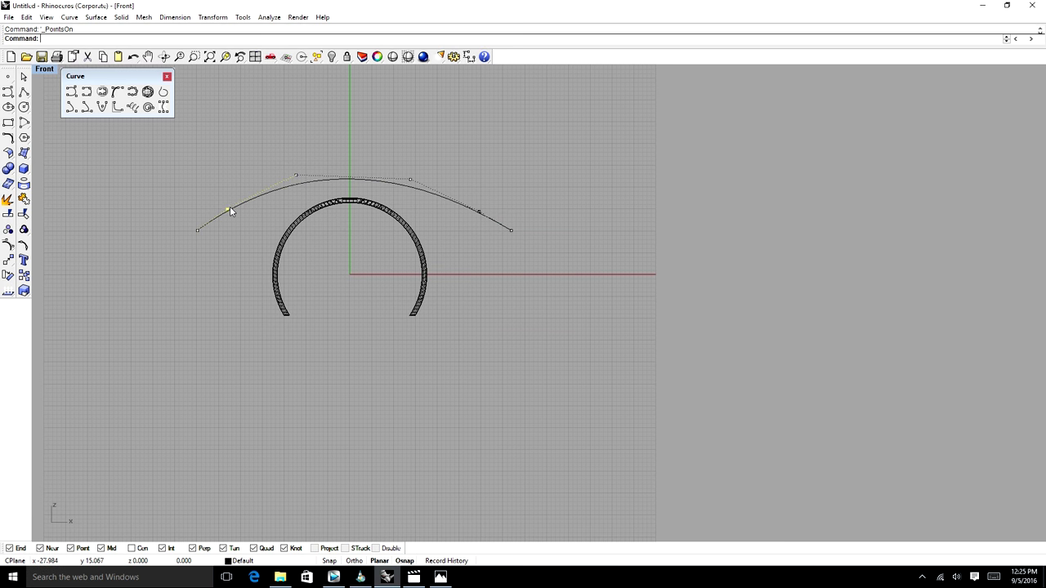
Disable object snaps and reshape the arched curve by lowering its left-end control points and flattening its right end, and hide the points.
drag(228, 210, 231, 227)
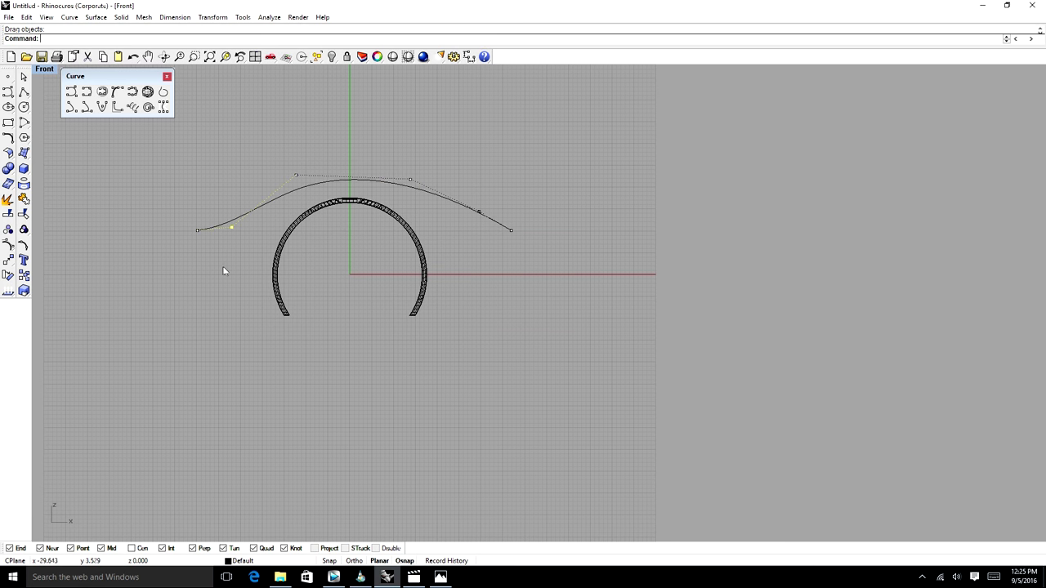
click(392, 549)
drag(200, 233, 199, 258)
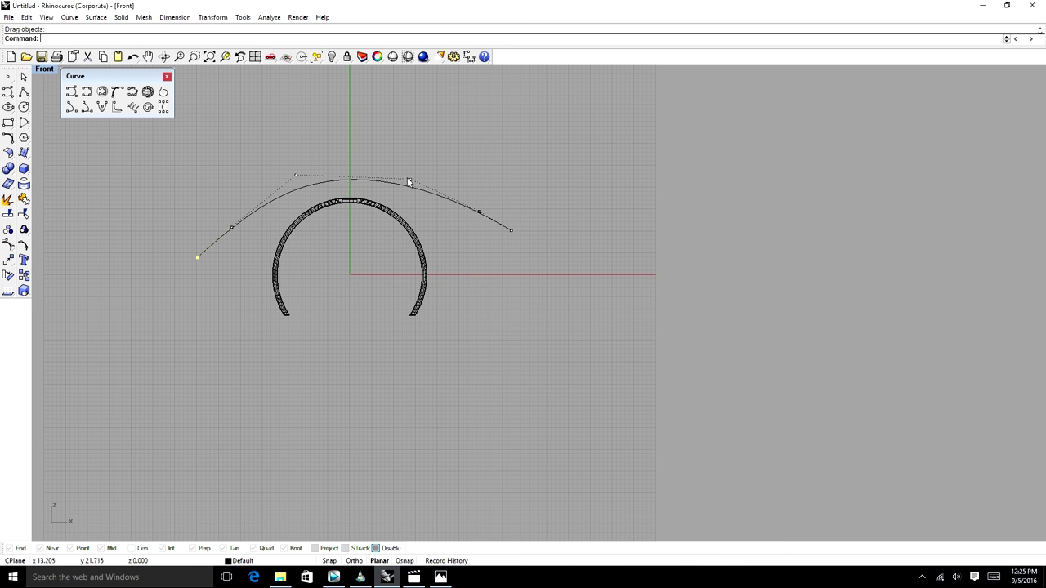
drag(413, 179, 419, 186)
drag(531, 206, 479, 219)
key(Escape)
key(Escape)
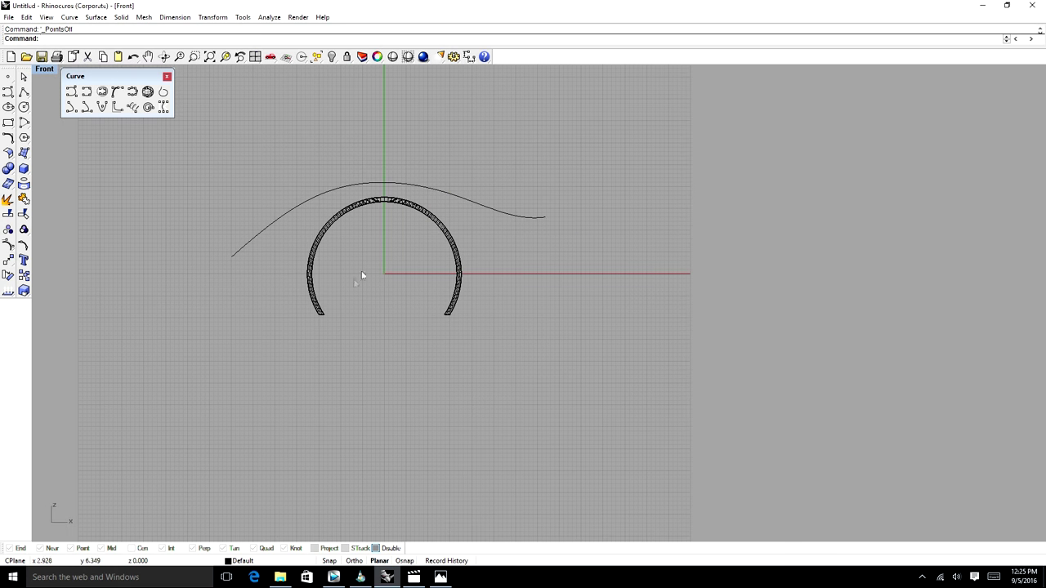
click(86, 92)
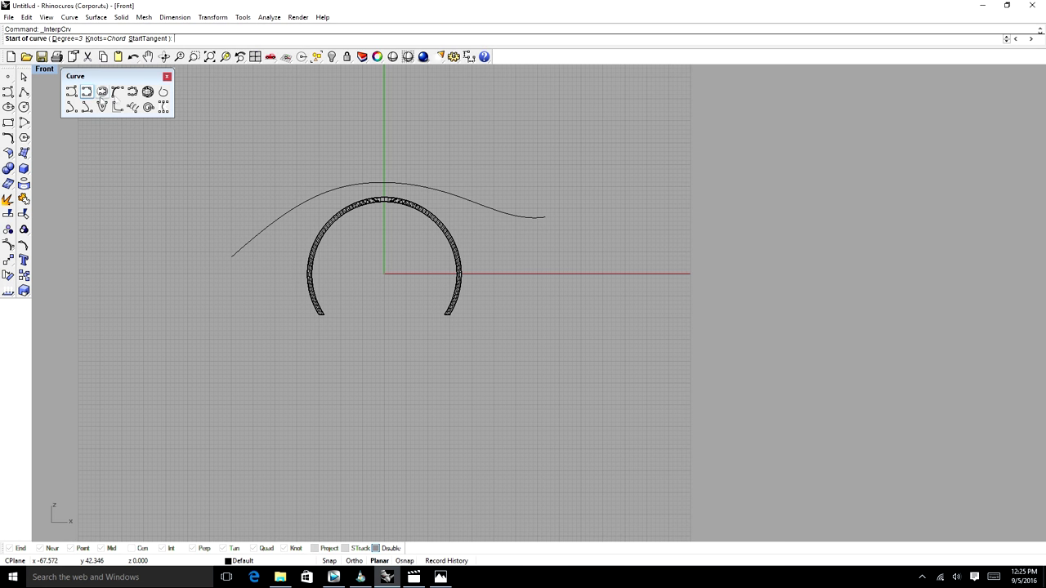
key(Escape)
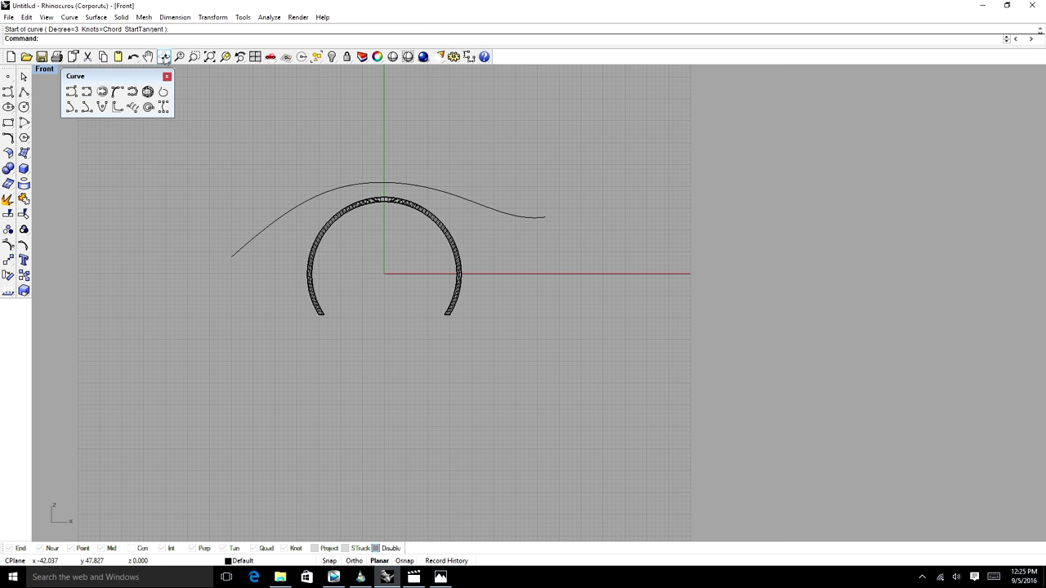
click(99, 92)
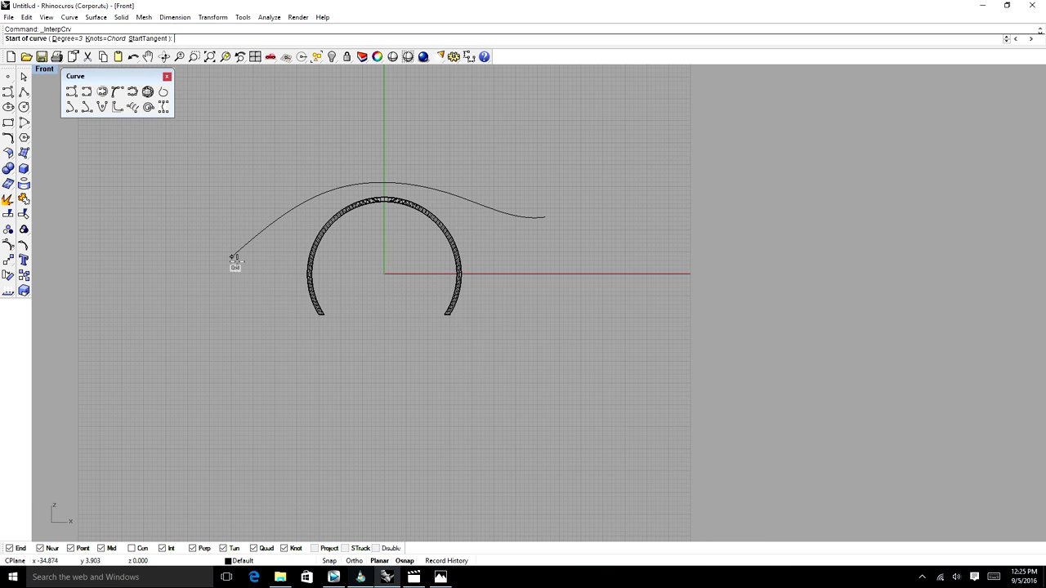
click(233, 257)
scroll(304, 257, up, 5)
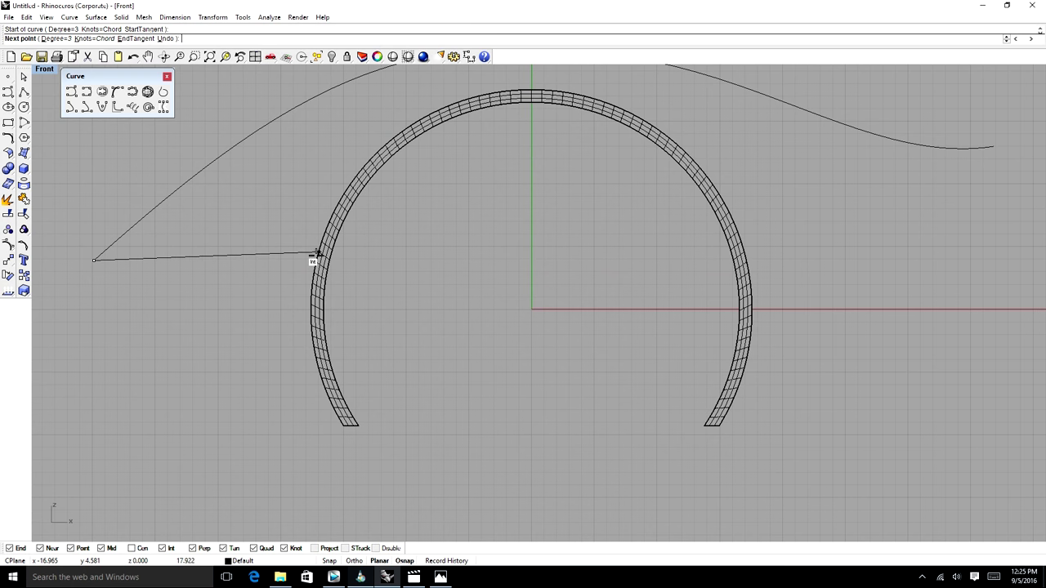
scroll(286, 262, up, 2)
scroll(287, 261, down, 10)
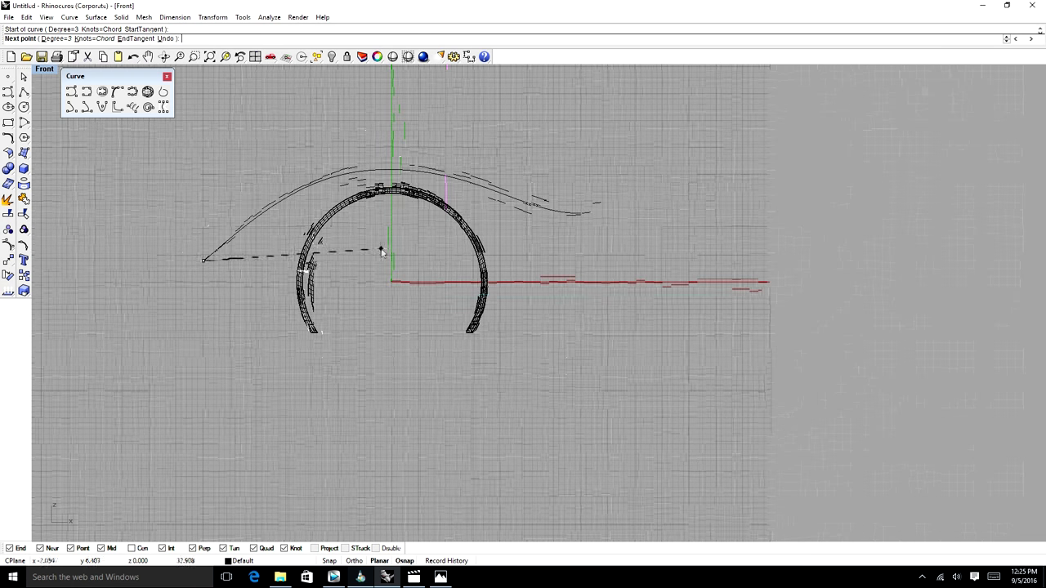
key(Escape)
Move the arched curve along the positive Y direction in the Top view, away from the ring's plane.
click(375, 174)
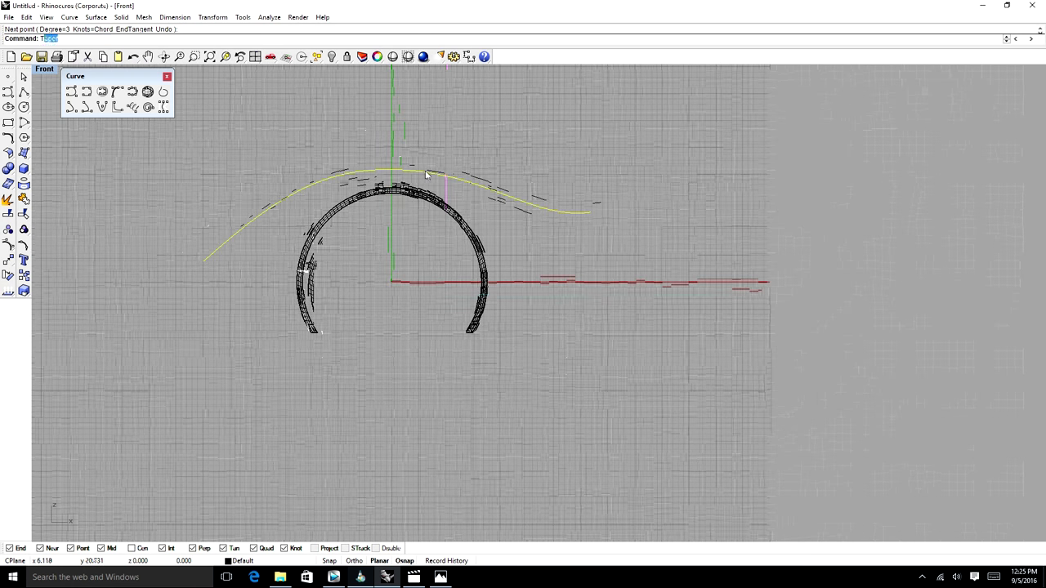
key(Return)
drag(262, 313, 268, 256)
Draw a two-point interpolated curve in the Front view from the arch's left end to the ring's outer left edge.
click(178, 56)
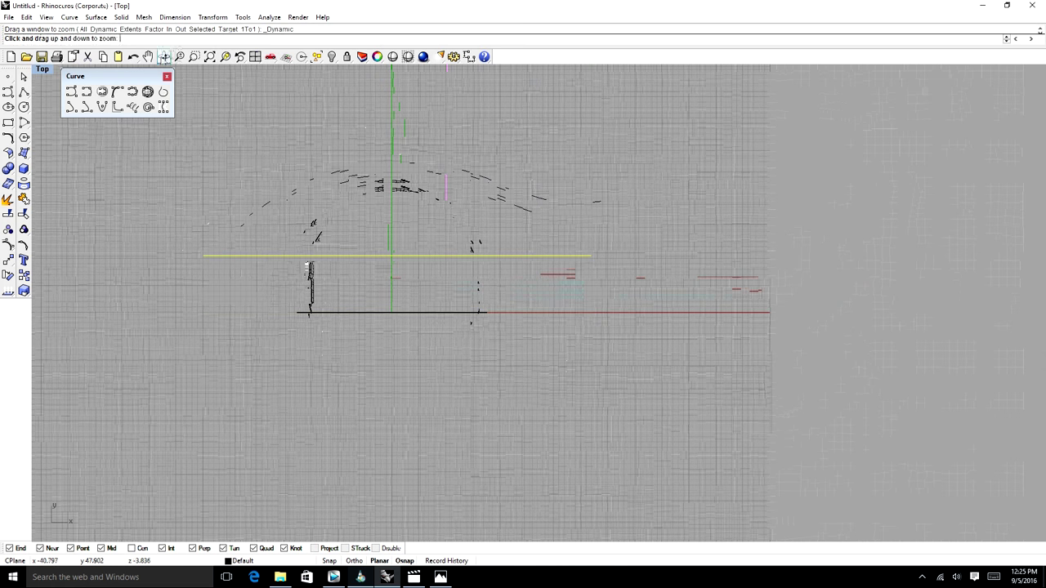
click(164, 57)
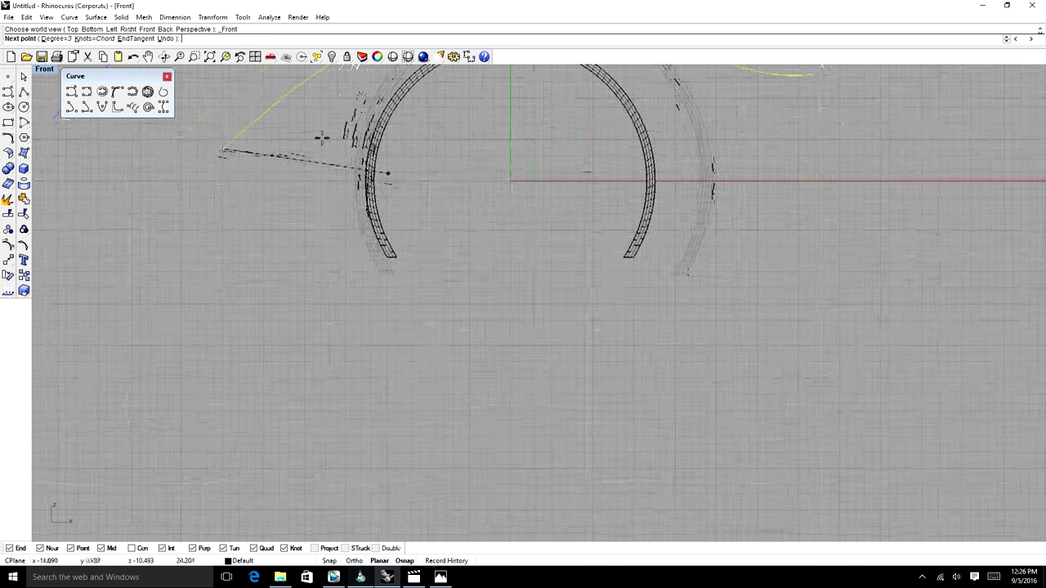
scroll(327, 139, up, 8)
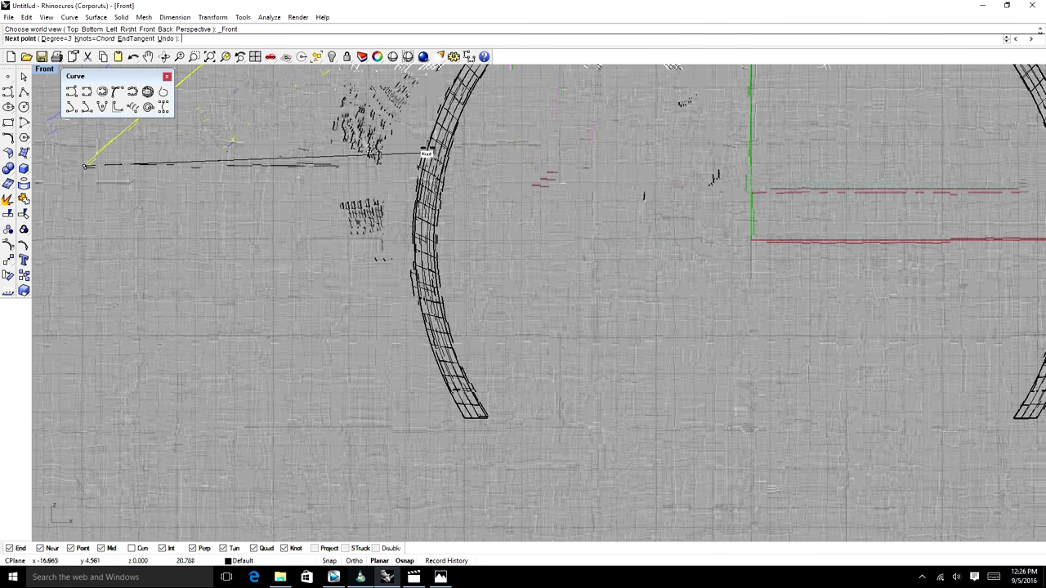
scroll(420, 166, up, 2)
scroll(419, 166, up, 2)
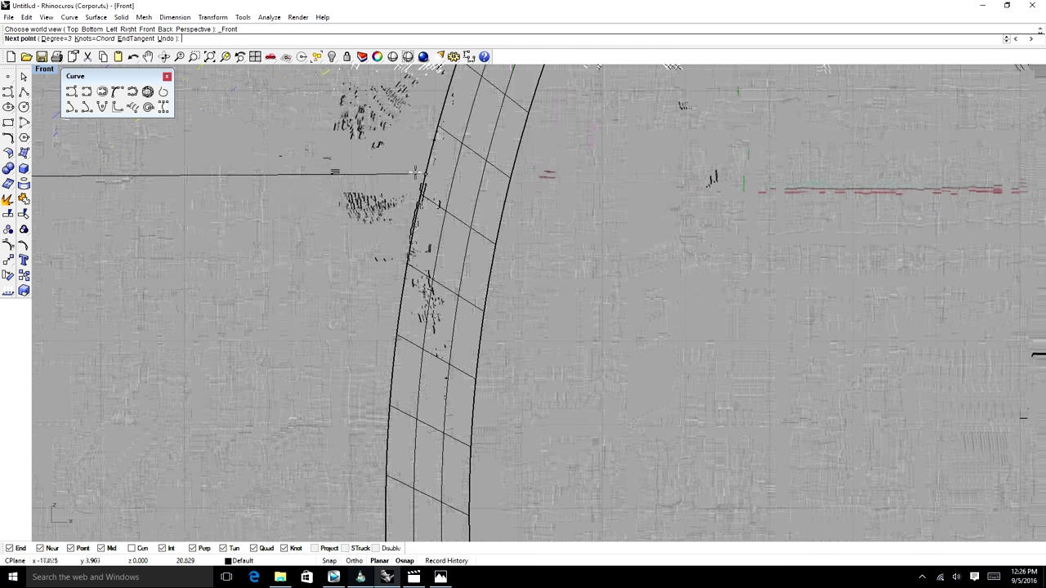
click(423, 174)
key(Return)
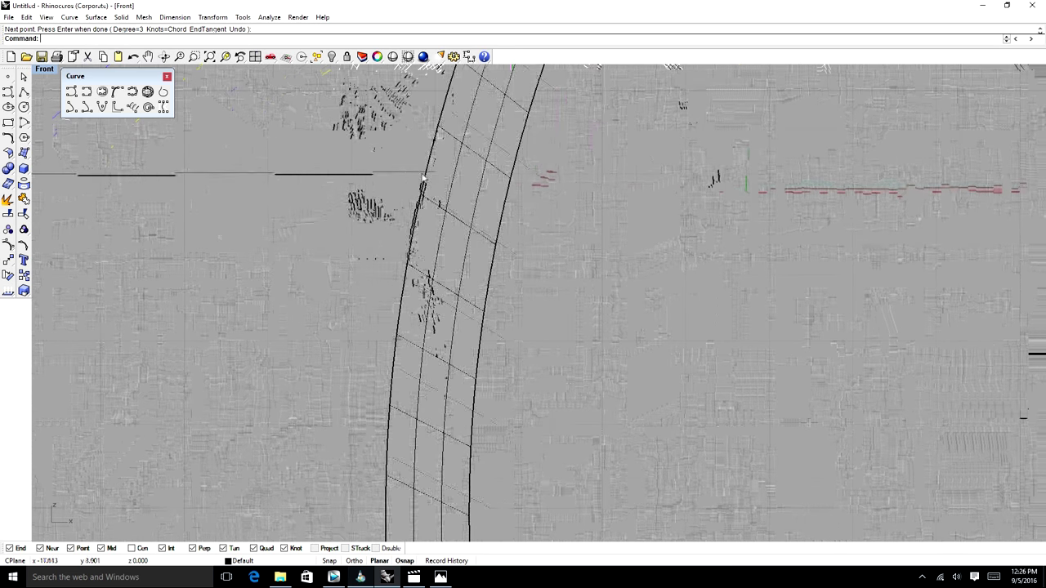
Draw a two-point interpolated curve from the arch's right end to the outer edge on the ring's right side.
scroll(353, 186, down, 15)
scroll(445, 188, up, 5)
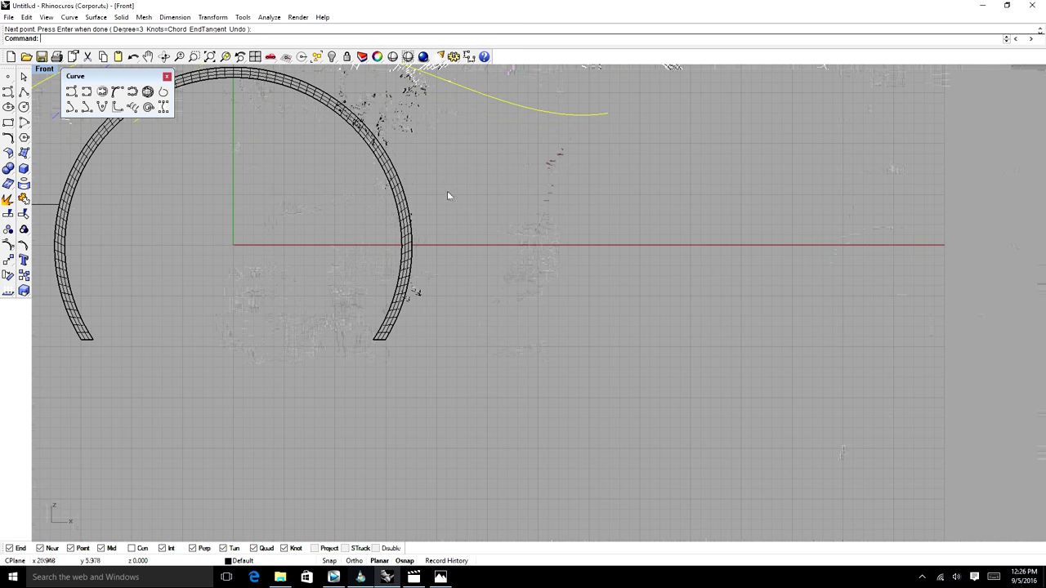
key(Return)
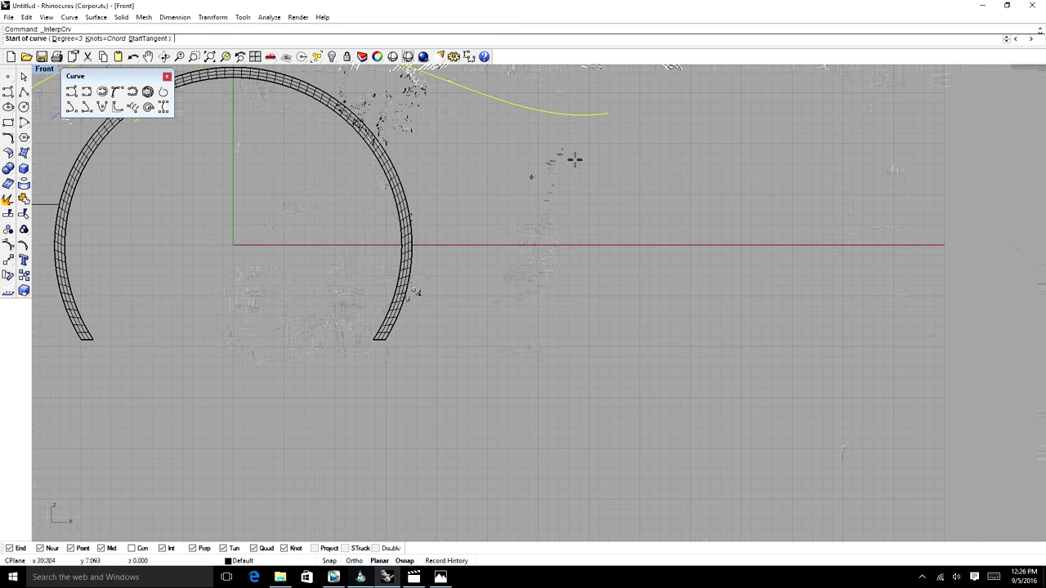
click(606, 114)
click(412, 259)
scroll(500, 199, down, 4)
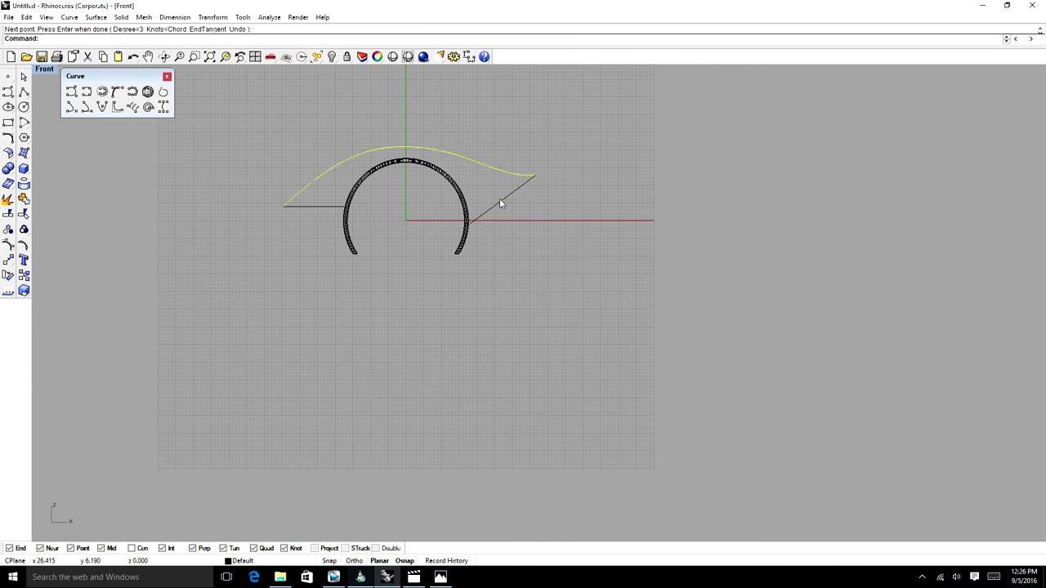
Bow the right connecting curve outward in the Top view by moving its two middle control points toward the ring's plane.
text(Top)
key(Return)
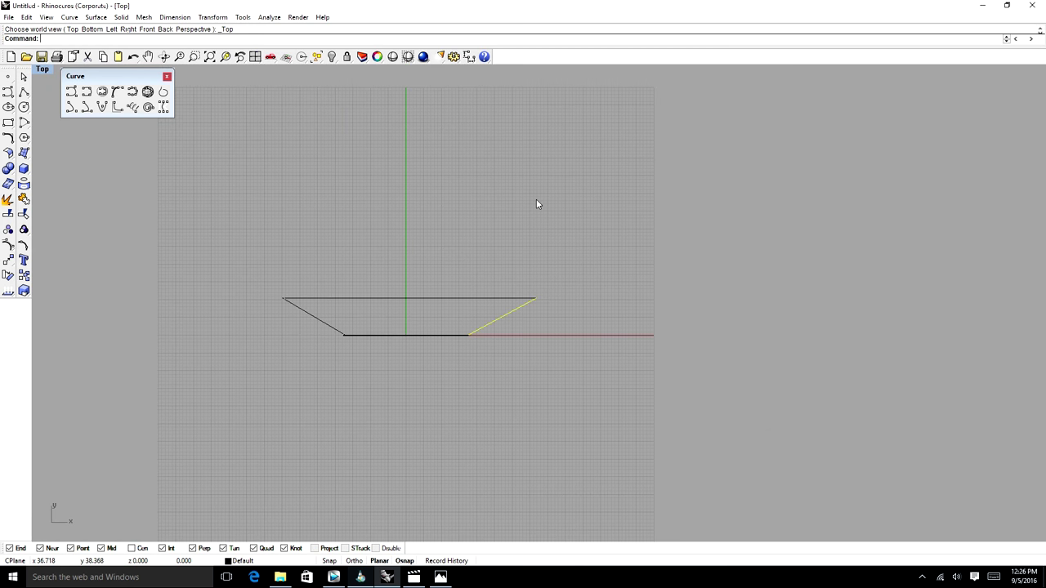
scroll(510, 355, up, 3)
key(F10)
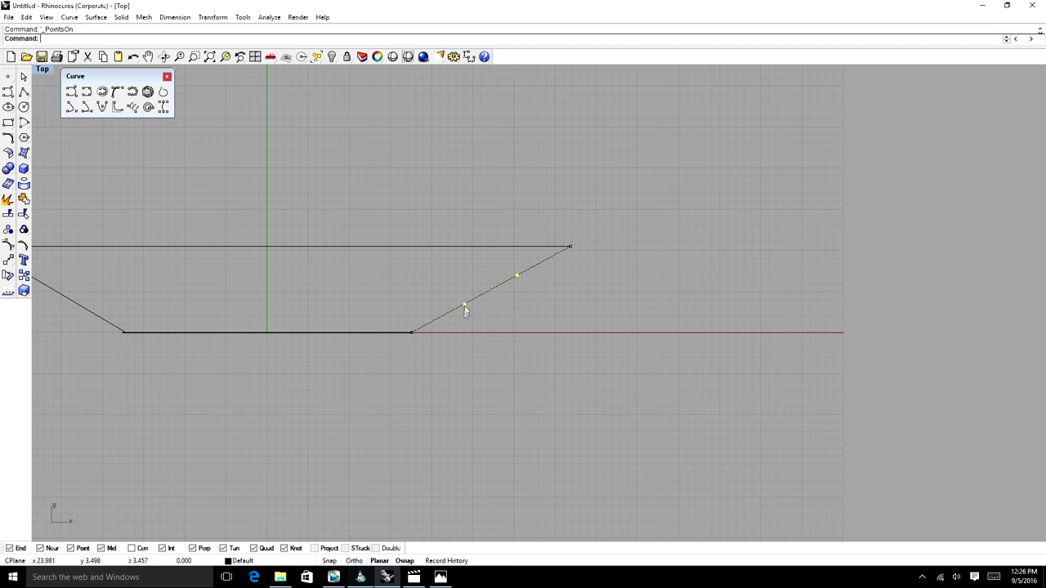
drag(518, 276, 523, 293)
scroll(619, 204, down, 8)
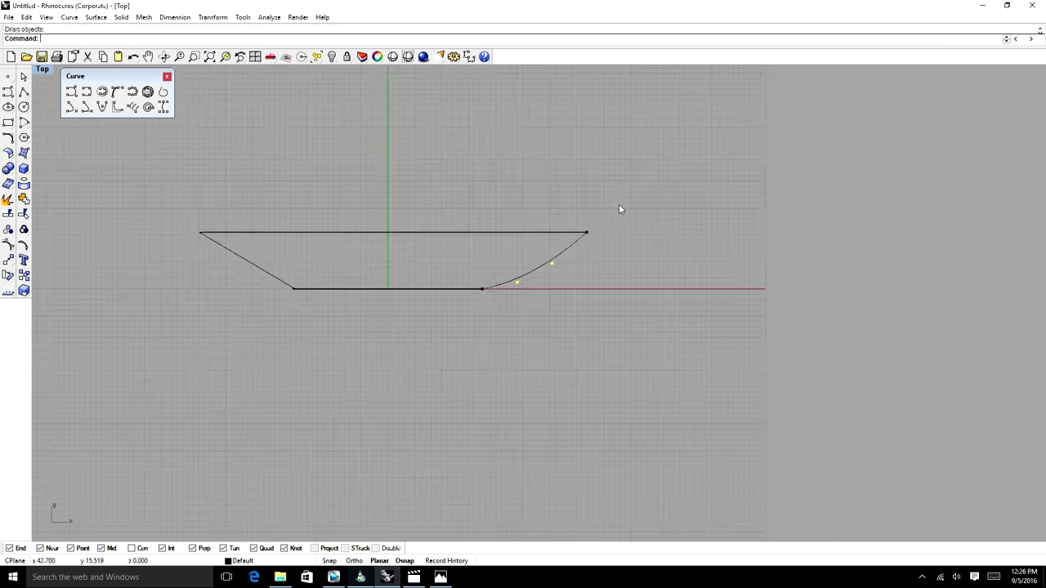
Bow the left connecting curve to match by moving its two middle control points toward the ring's plane, and hide all control points.
scroll(442, 237, up, 8)
click(299, 249)
key(F10)
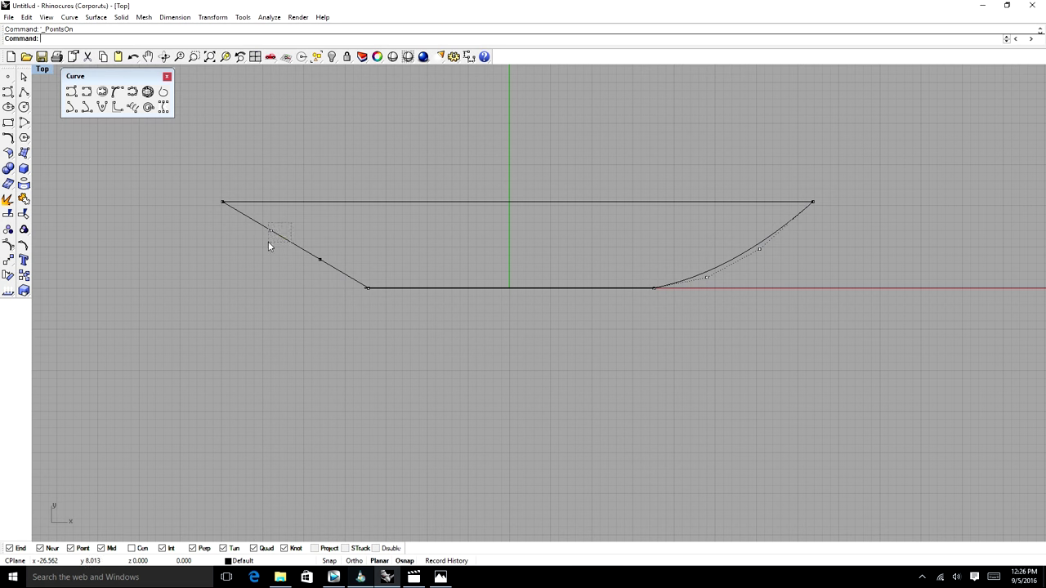
drag(268, 247, 319, 276)
key(Escape)
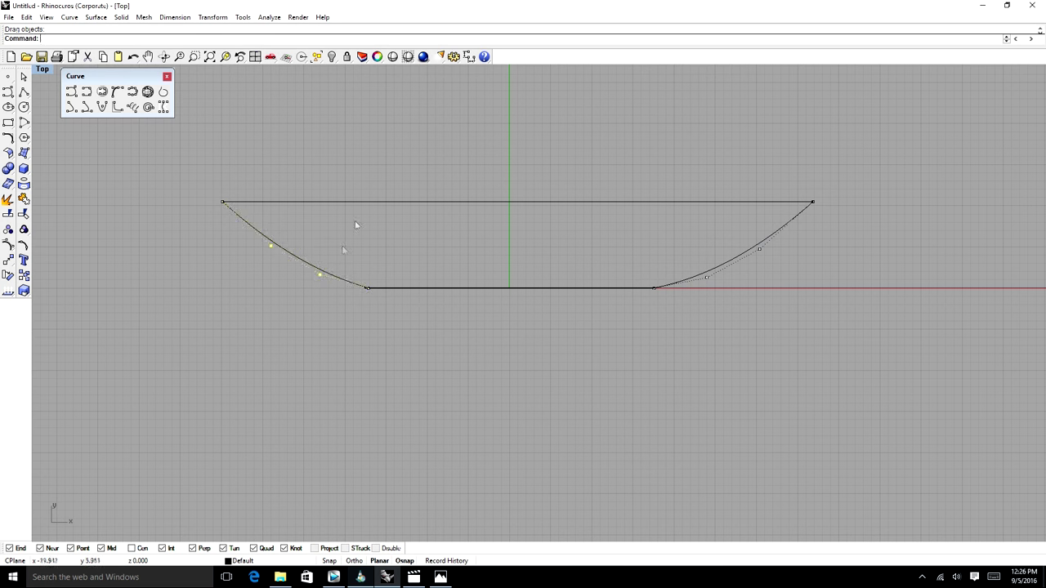
scroll(362, 212, down, 8)
key(Escape)
Draw a two-point interpolated curve in an angled 3D view from near the arch's peak to the top of the ring's outer edge.
click(163, 56)
drag(474, 262, 404, 133)
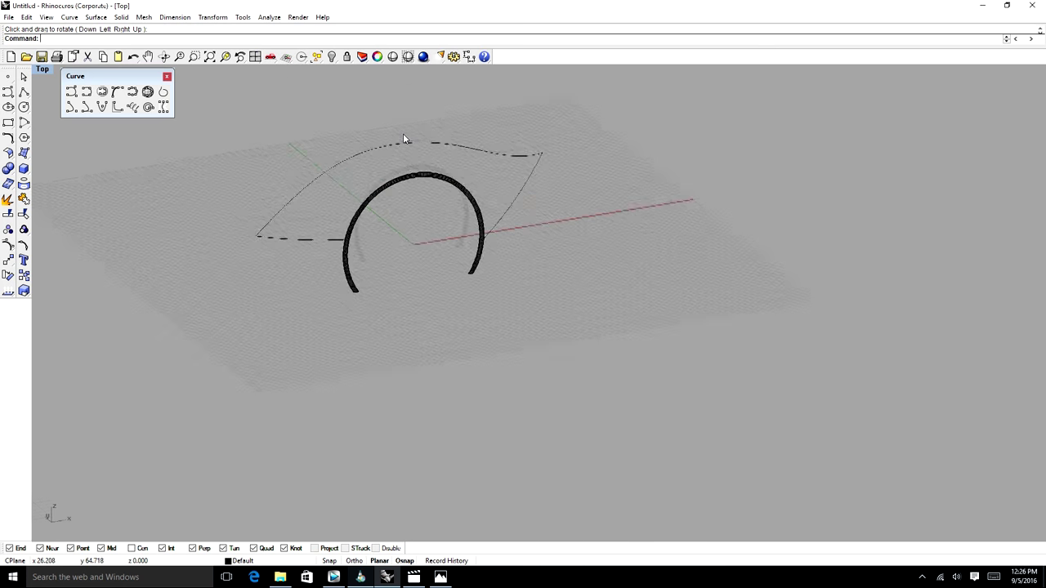
scroll(404, 133, up, 6)
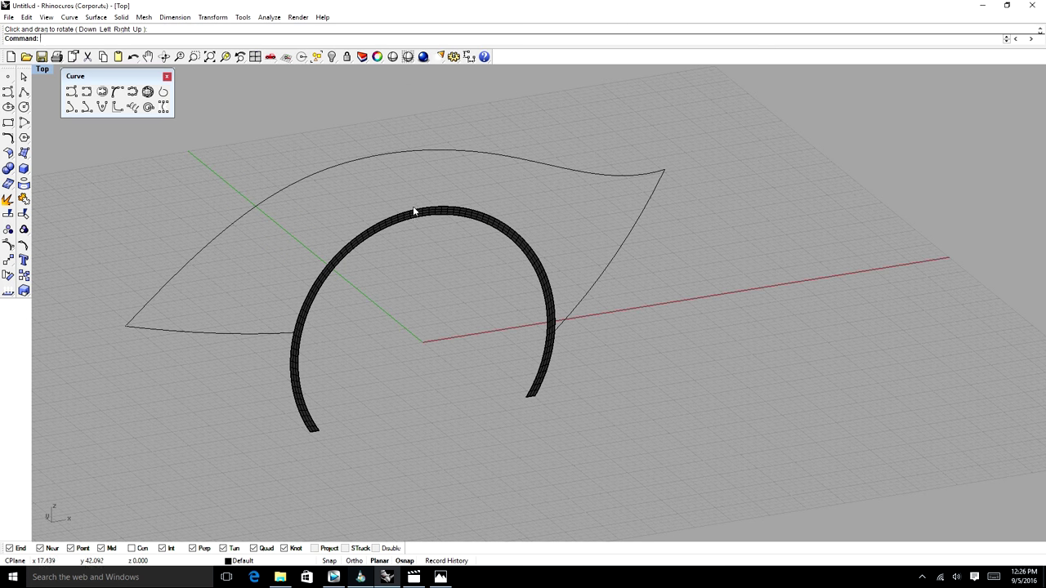
click(87, 94)
click(380, 155)
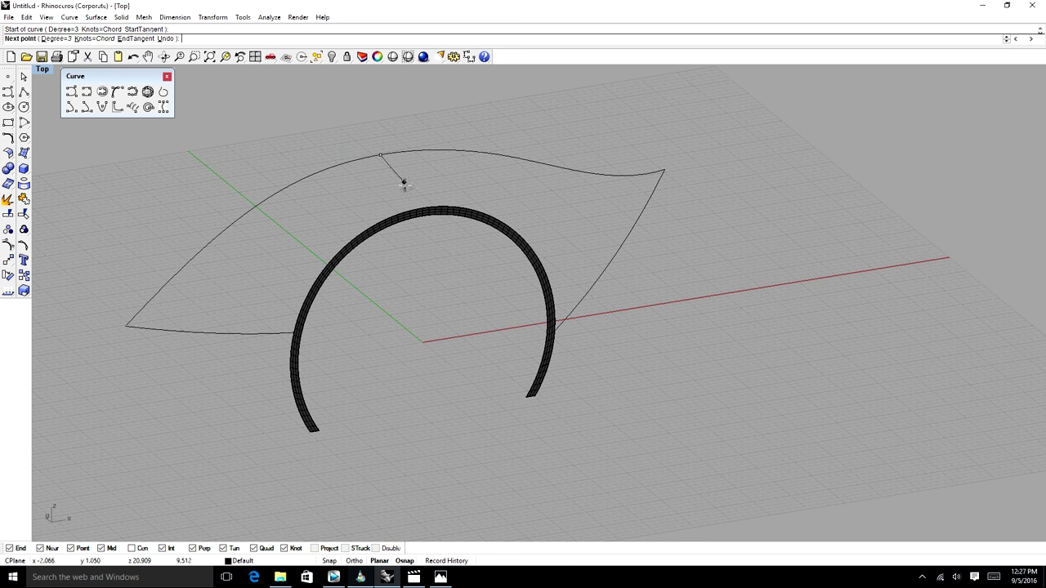
click(409, 210)
right_click(406, 206)
Bend the short upper cross curve into a convex arc in the Left view by raising its two middle control points.
click(395, 184)
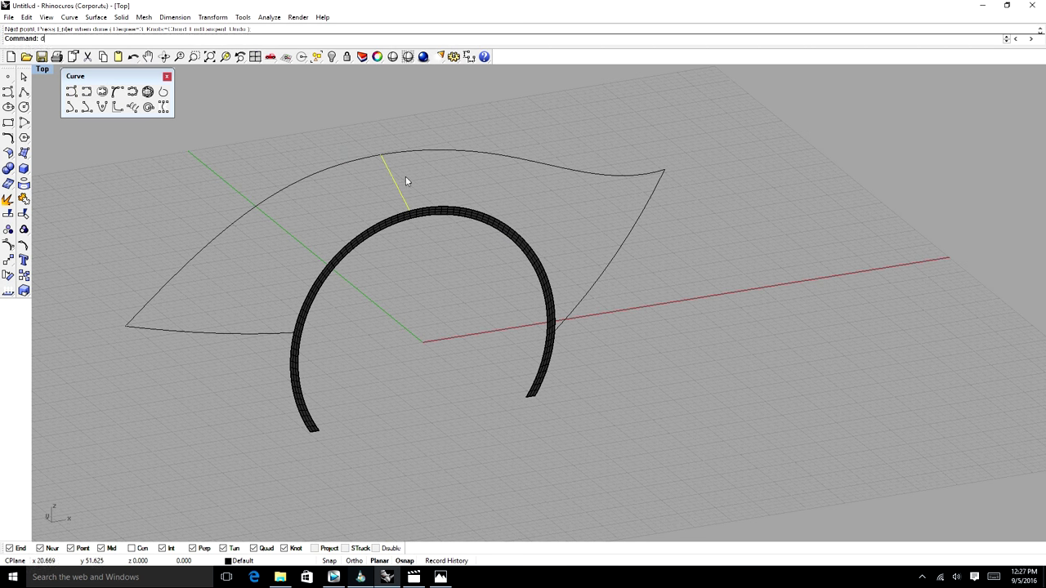
key(F10)
drag(376, 197, 482, 171)
text(left)
key(Return)
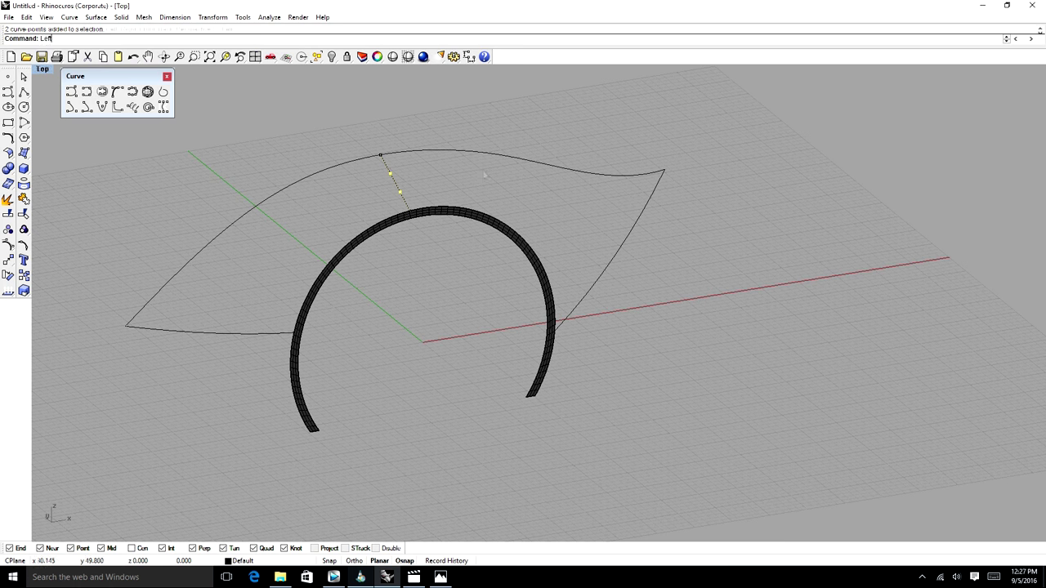
drag(523, 174, 524, 163)
scroll(586, 138, down, 4)
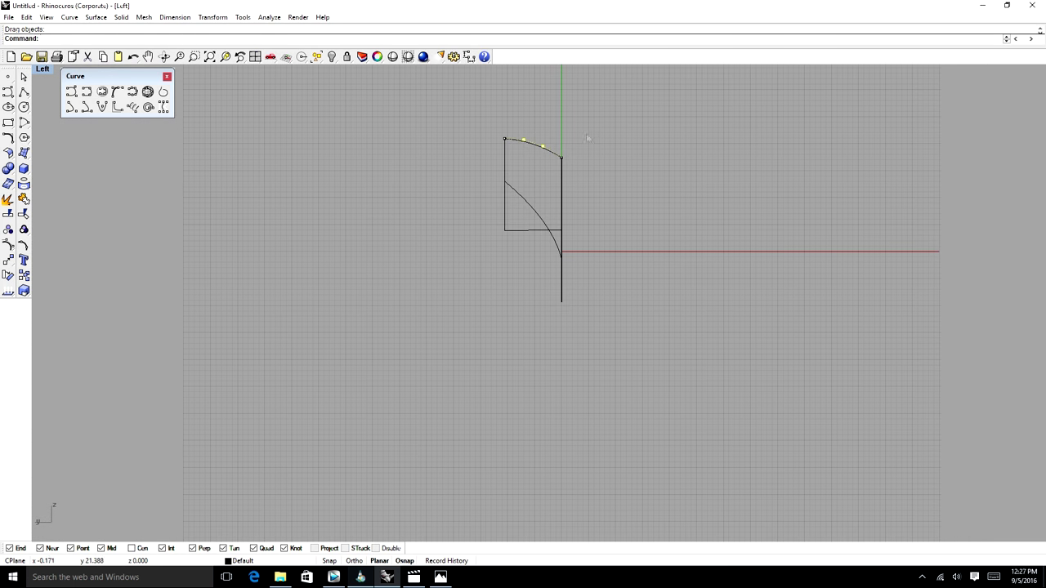
Create a Curve Network surface from the arch, the ring's outer edge, both side curves and the upper cross curve, with Position edge matching.
click(167, 57)
drag(537, 255, 415, 289)
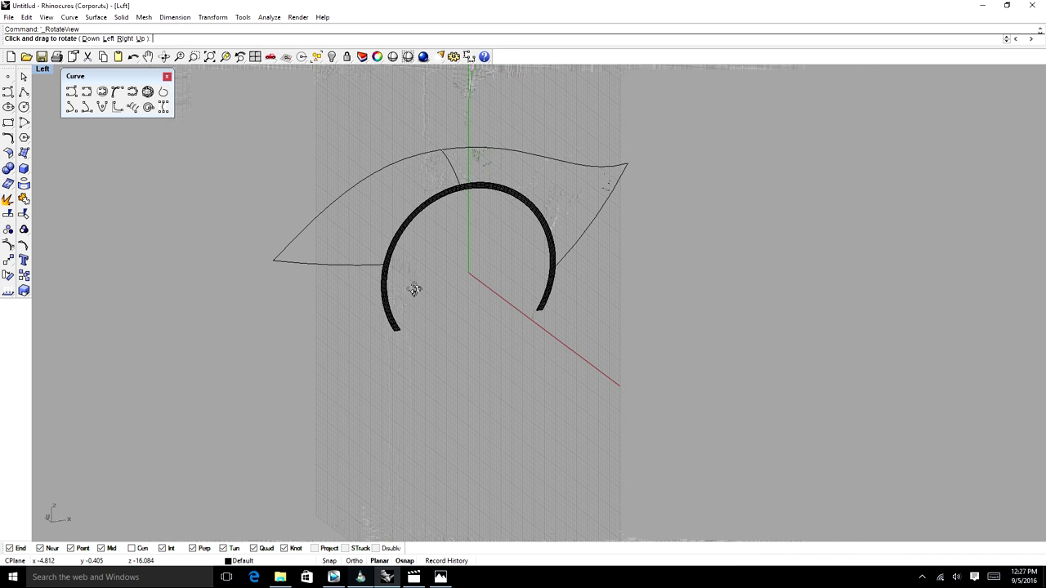
drag(414, 289, 413, 290)
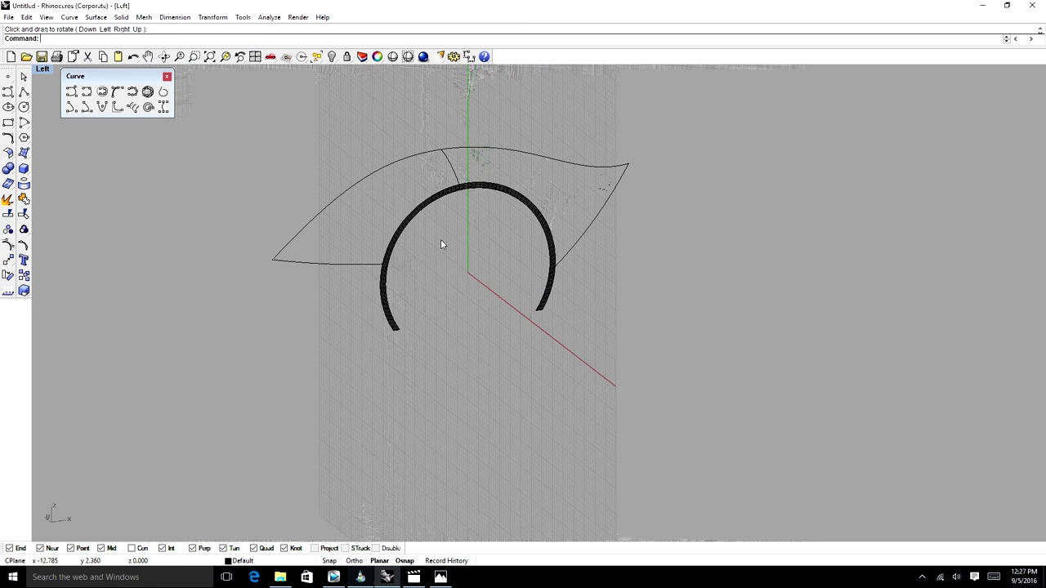
right_click(347, 161)
click(474, 149)
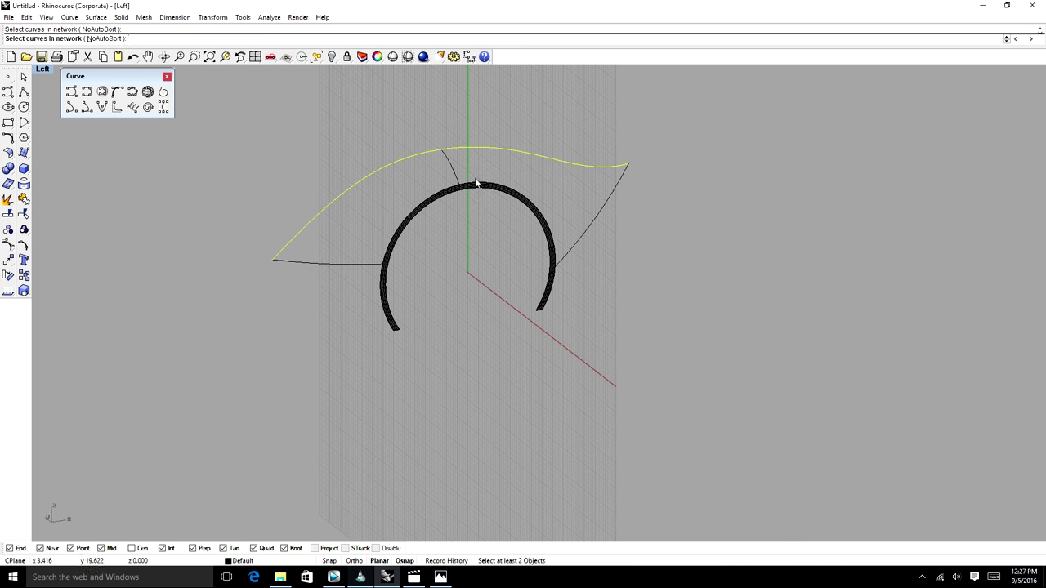
click(477, 185)
click(585, 230)
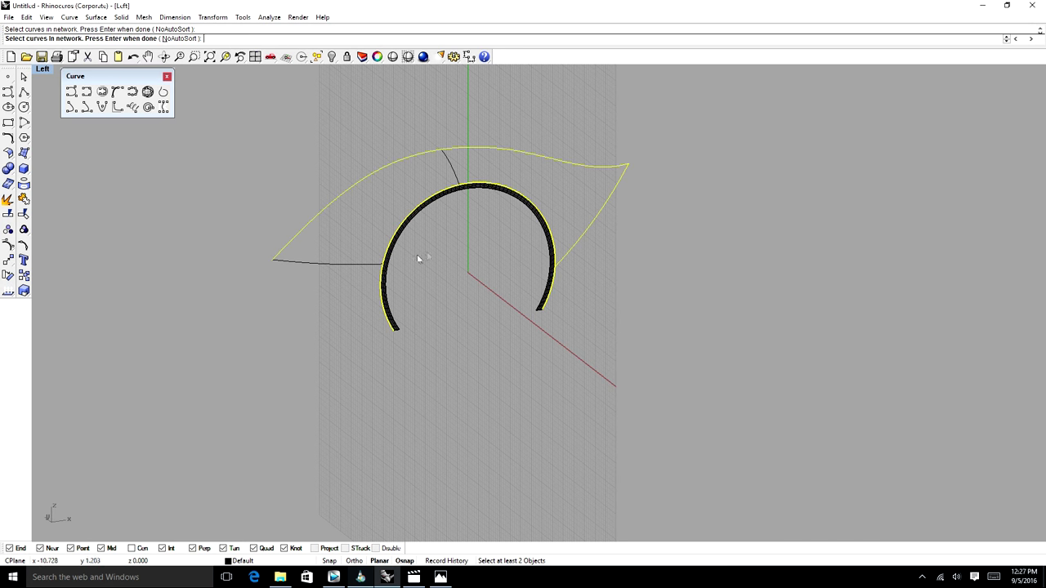
click(359, 265)
click(451, 163)
key(Return)
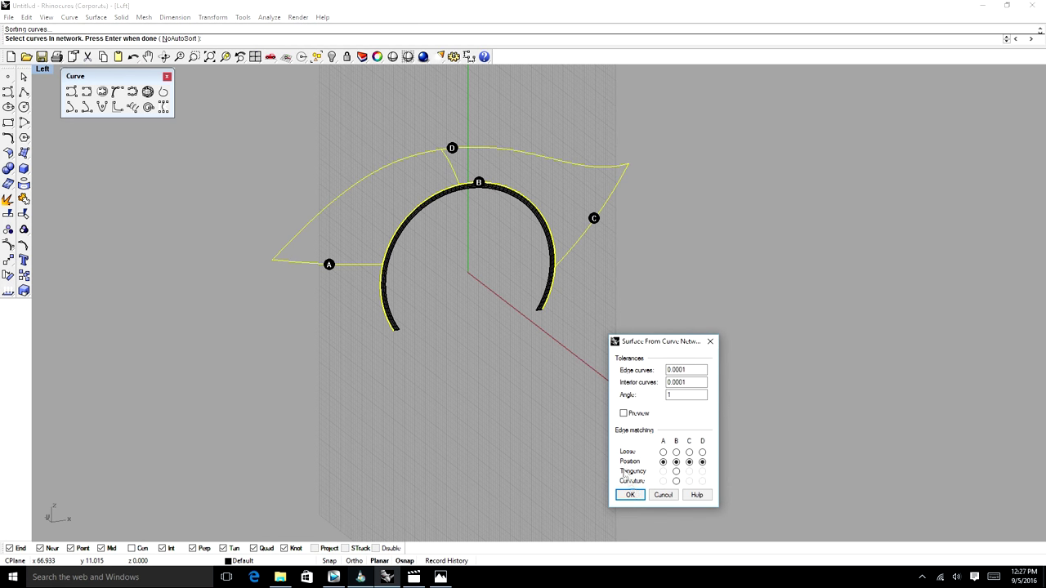
click(630, 495)
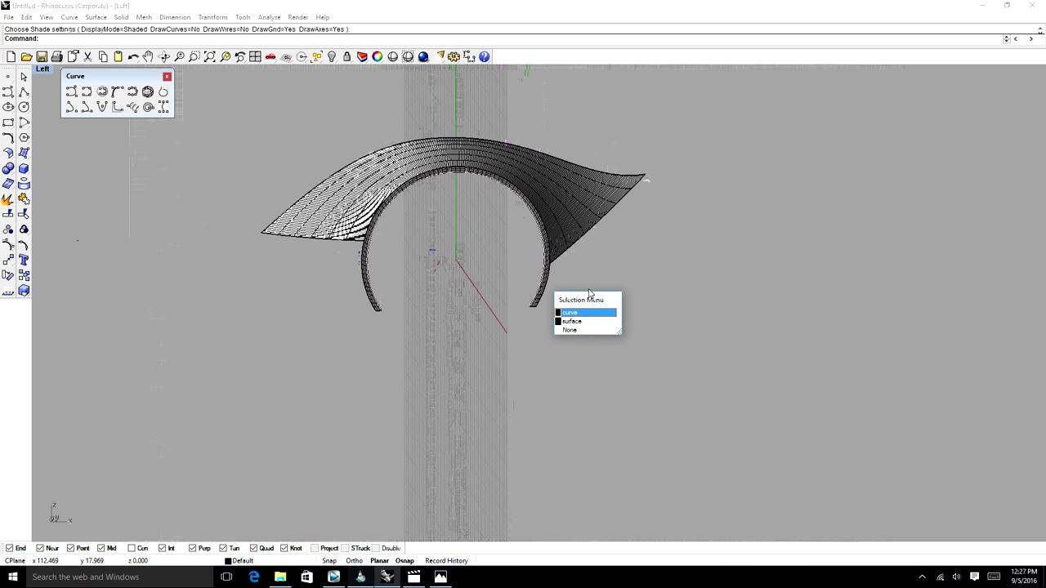
Extrude the ring's inner edge curve straight out to one side only, with BothSides set to No.
click(571, 283)
click(553, 288)
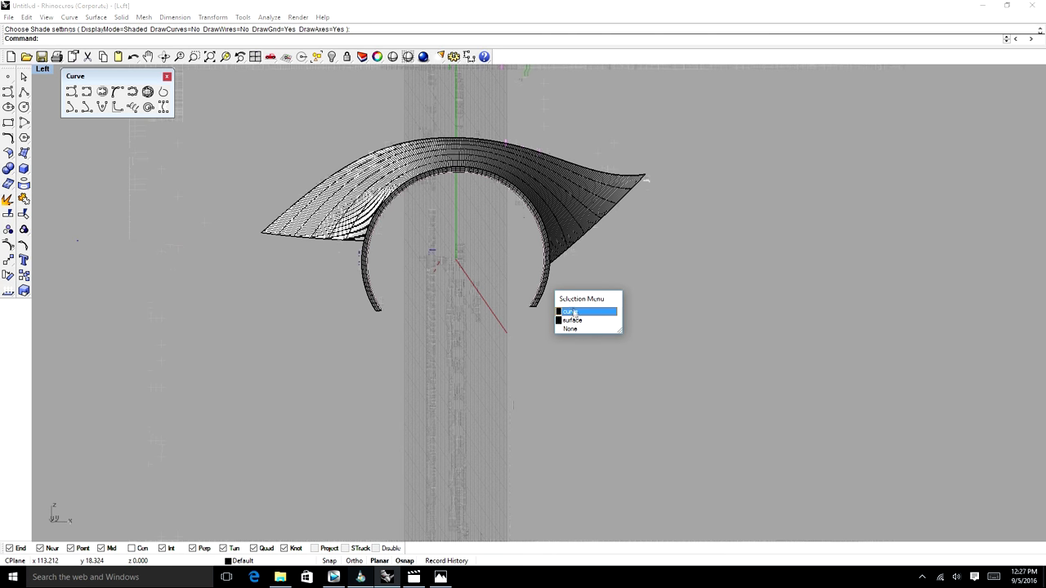
click(572, 313)
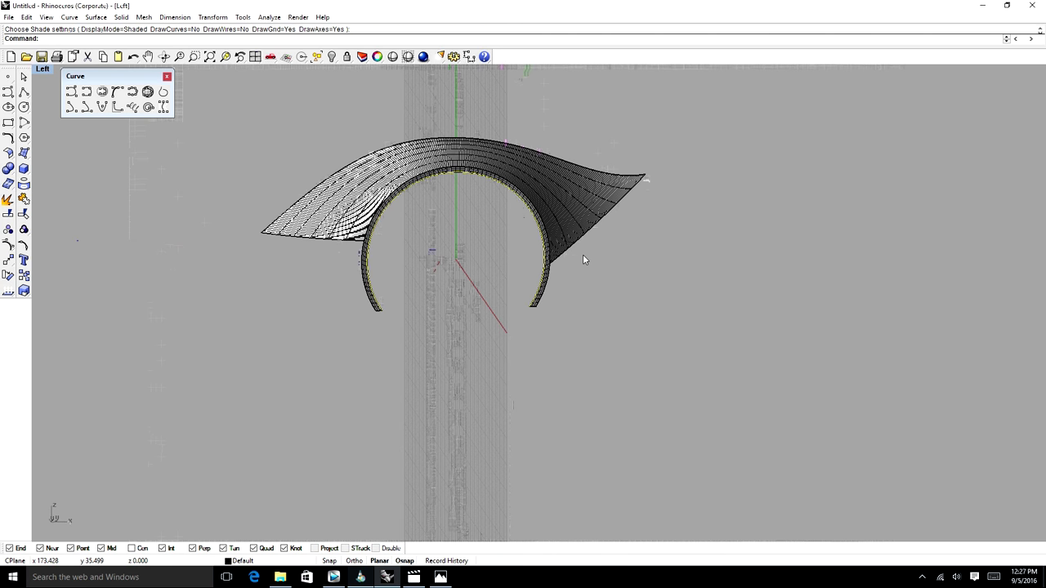
text(Front)
key(Return)
text(ExtrudeCrv)
key(Return)
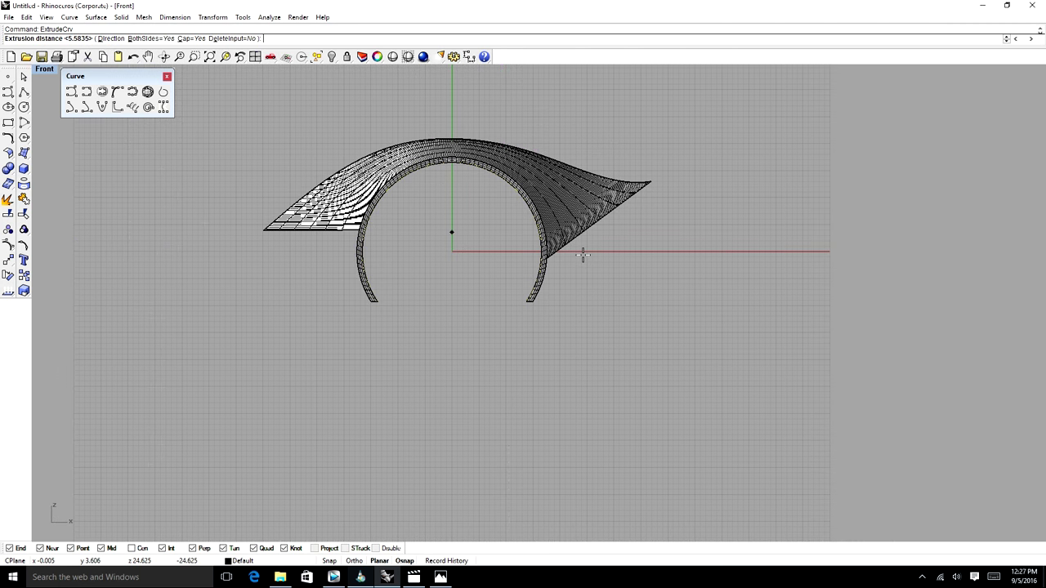
click(163, 57)
drag(463, 211, 432, 210)
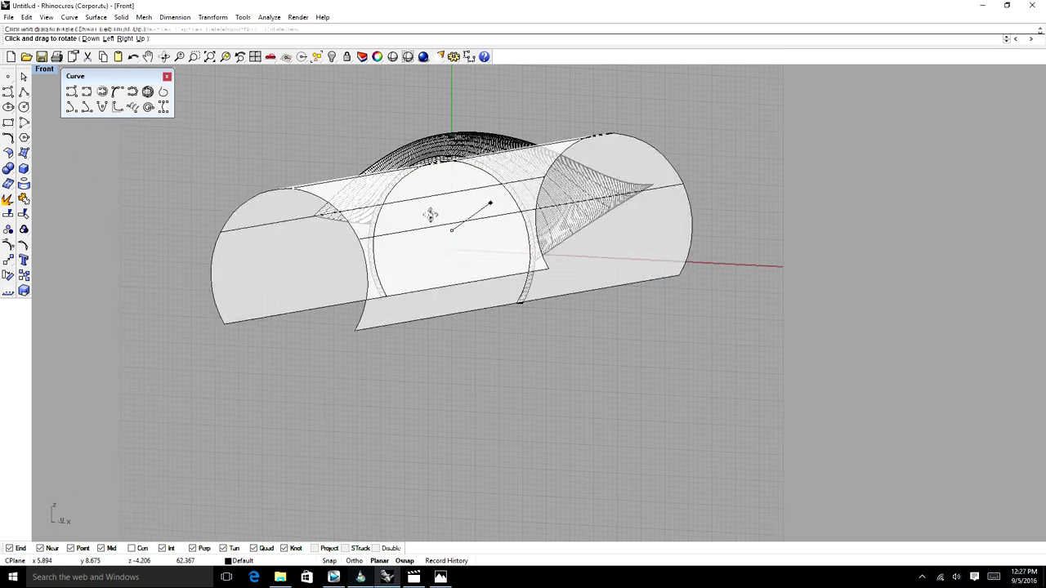
click(149, 39)
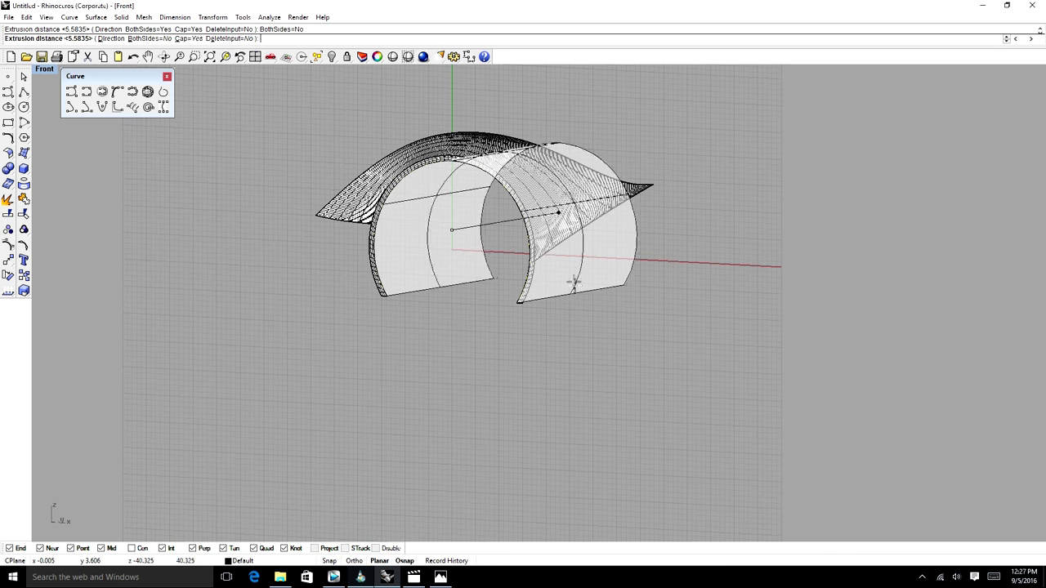
click(570, 301)
Inspect the ring and its network surface in shaded display from several angles.
click(408, 56)
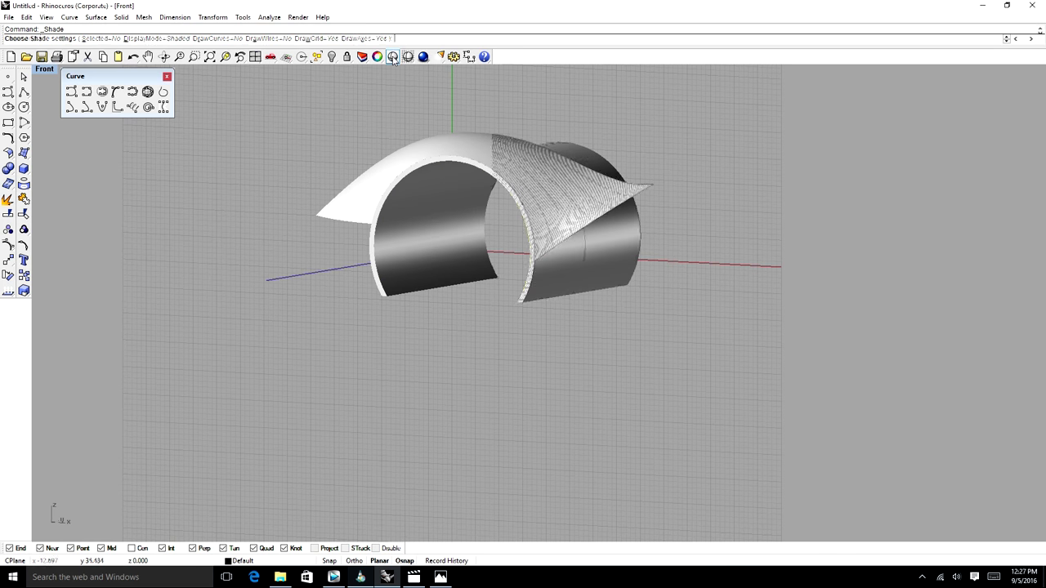
click(164, 56)
mouse_move(491, 229)
mouse_down()
mouse_move(582, 243)
mouse_move(291, 208)
mouse_move(539, 273)
mouse_up()
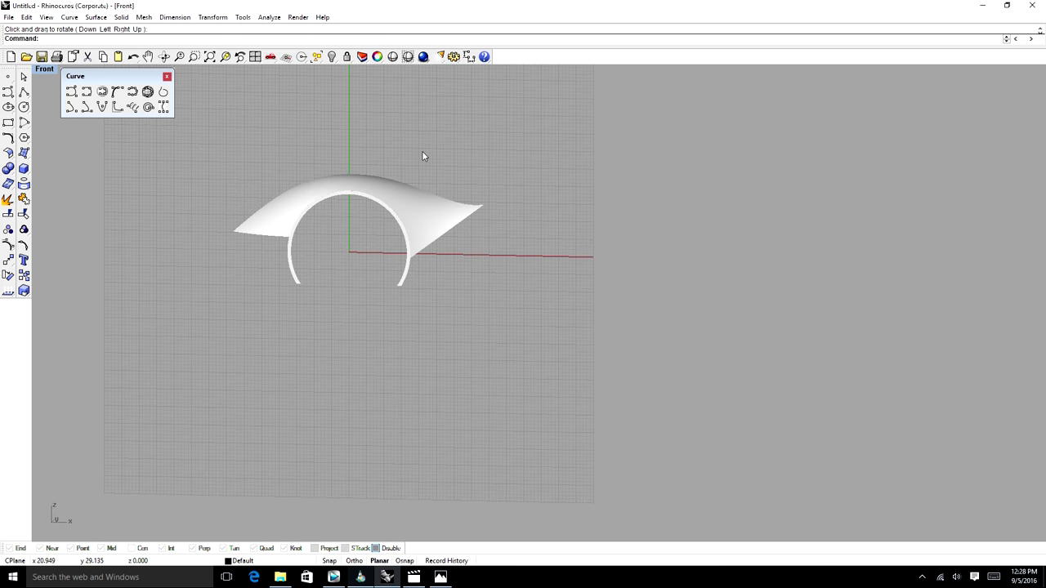
click(45, 76)
click(49, 109)
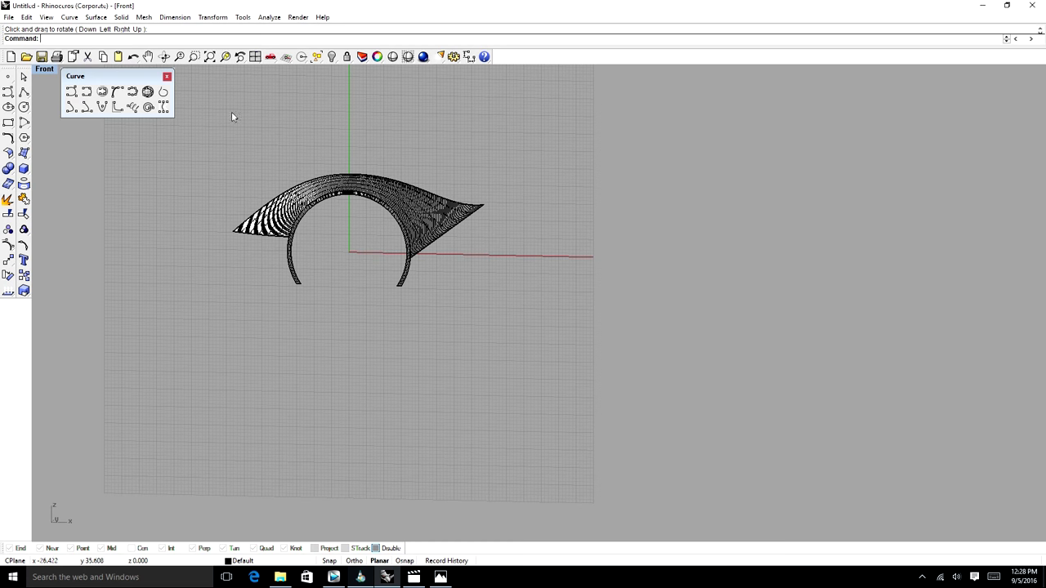
Restore the straight Front view of the ring and clear the selection.
click(163, 57)
drag(351, 192, 518, 205)
key(ctrl+F2)
drag(203, 327, 200, 326)
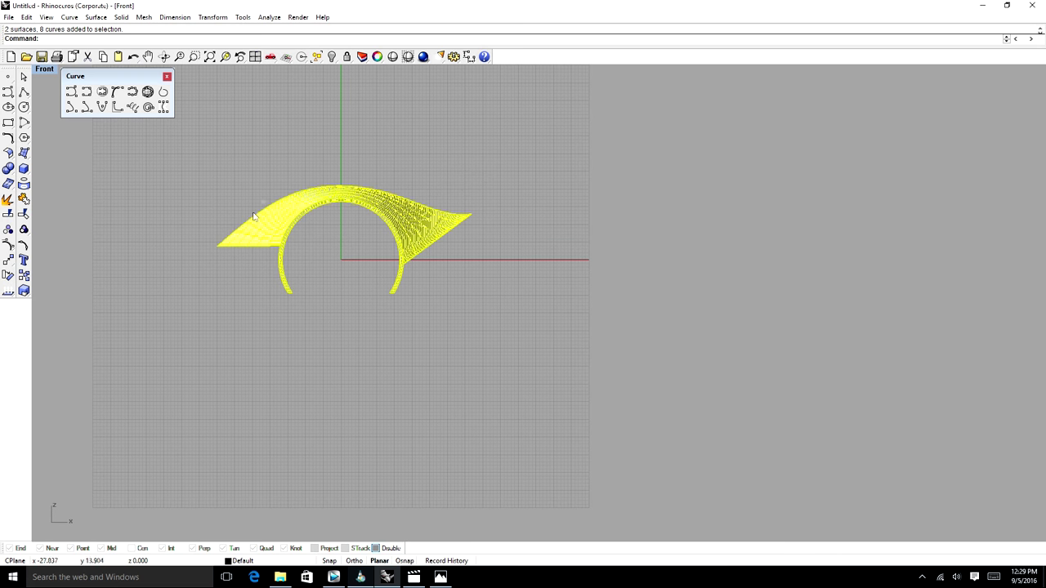
click(167, 184)
click(80, 92)
click(342, 184)
click(425, 175)
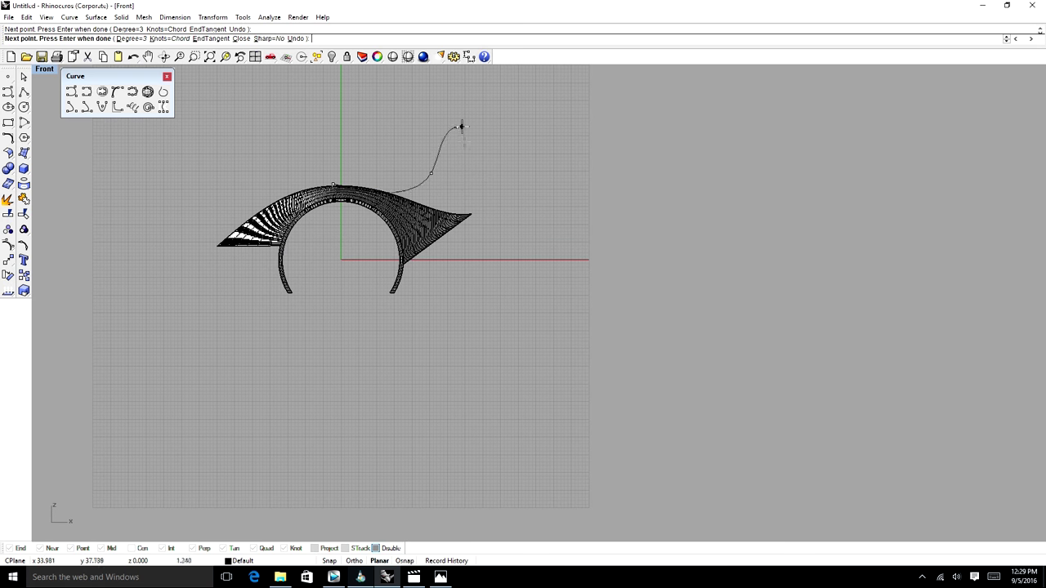
key(Escape)
click(71, 93)
click(388, 194)
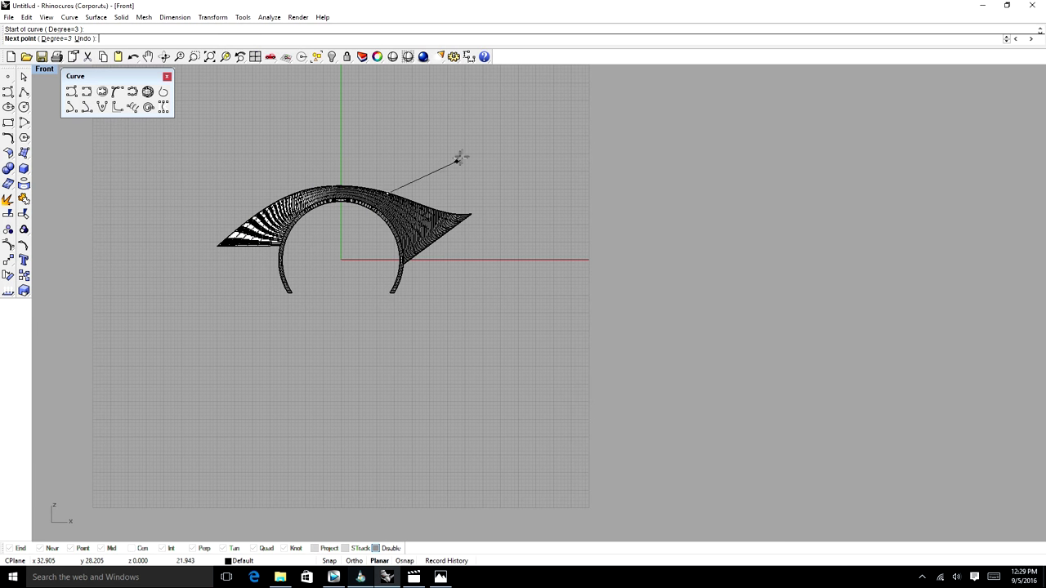
click(461, 145)
click(483, 134)
click(545, 123)
click(643, 126)
click(705, 142)
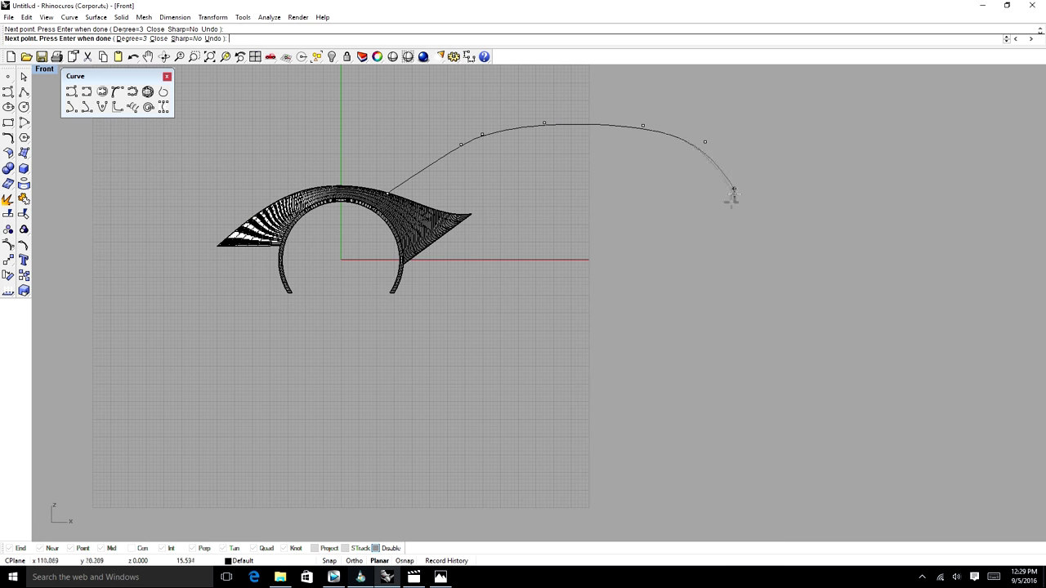
click(769, 190)
key(Escape)
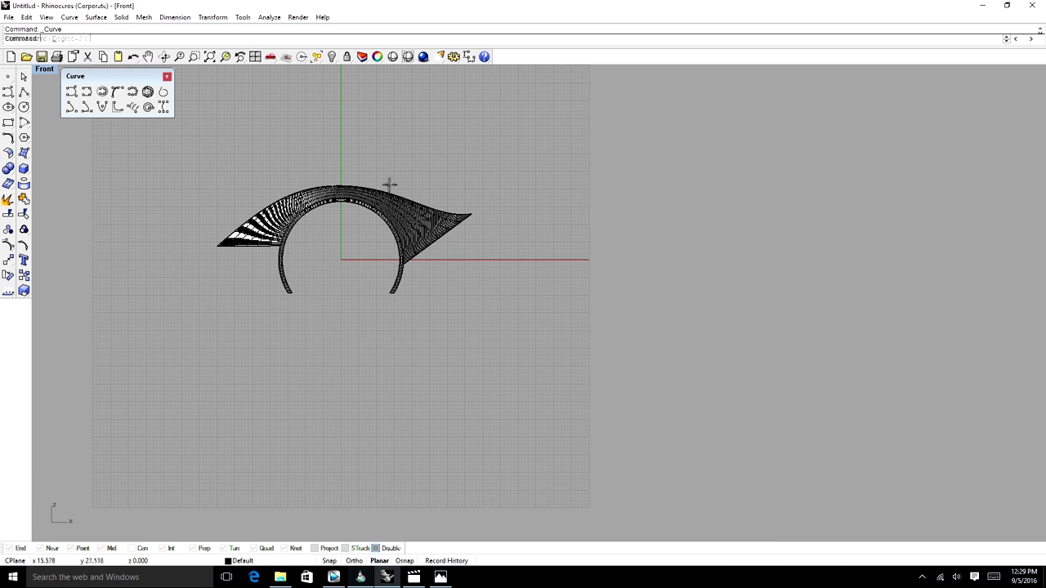
Draw a degree 3 control-point curve that arches up from the ring's upper edge, dips, and levels out far beside the ring.
right_click(388, 184)
click(380, 186)
click(450, 137)
click(476, 141)
click(571, 141)
click(610, 181)
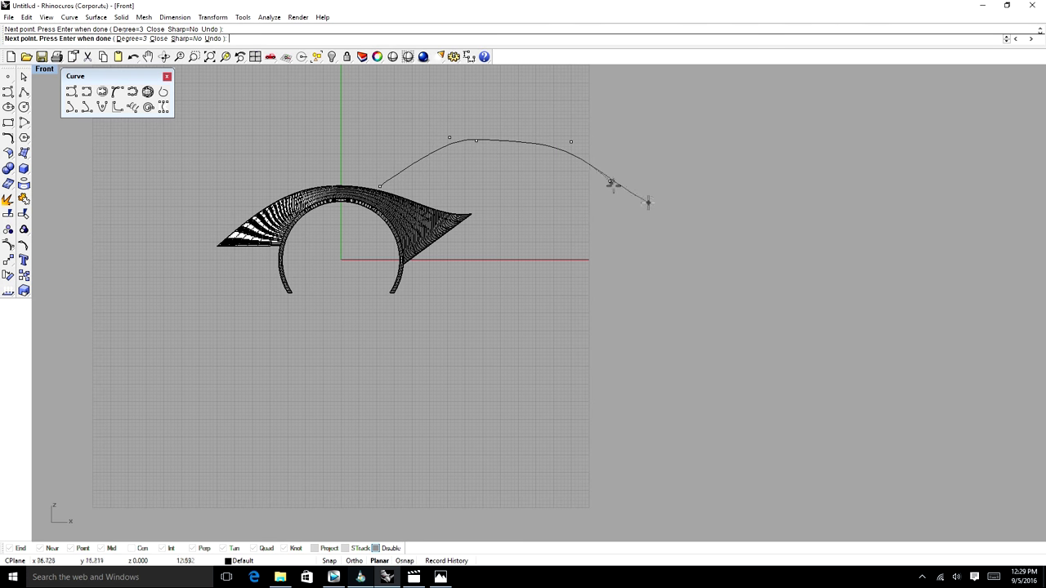
click(672, 205)
click(781, 188)
right_drag(780, 188, 784, 189)
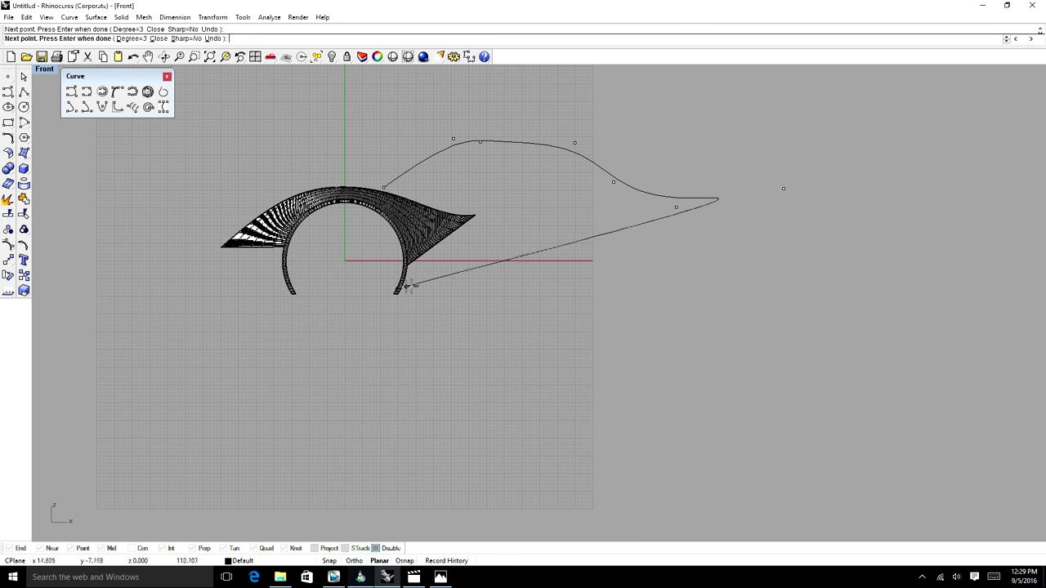
right_click(437, 280)
Copy the ring band straight sideways so the duplicate sits beneath the dip of the new curve.
click(395, 290)
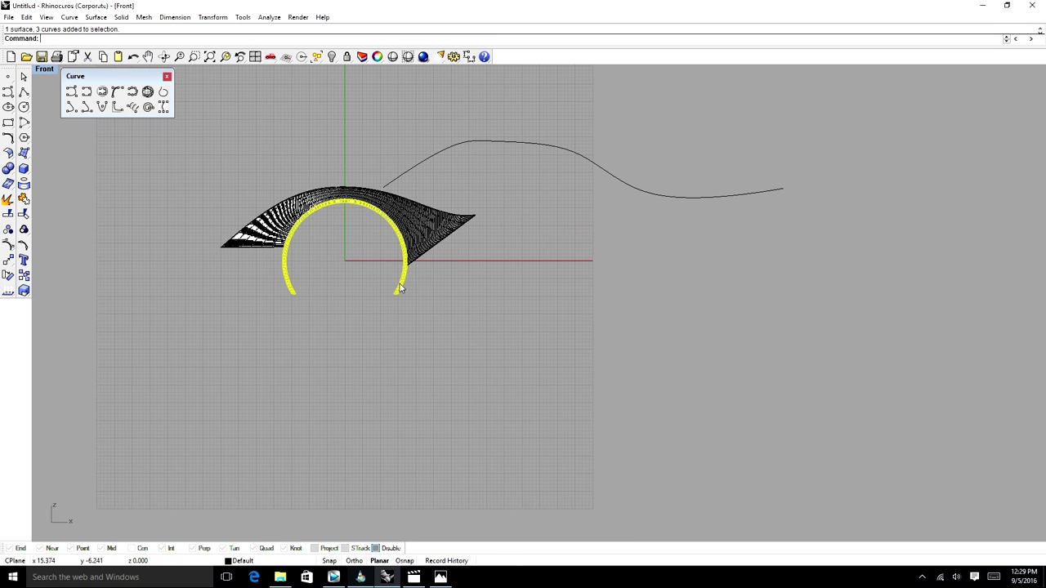
key(ctrl+c)
drag(400, 287, 730, 286)
click(653, 152)
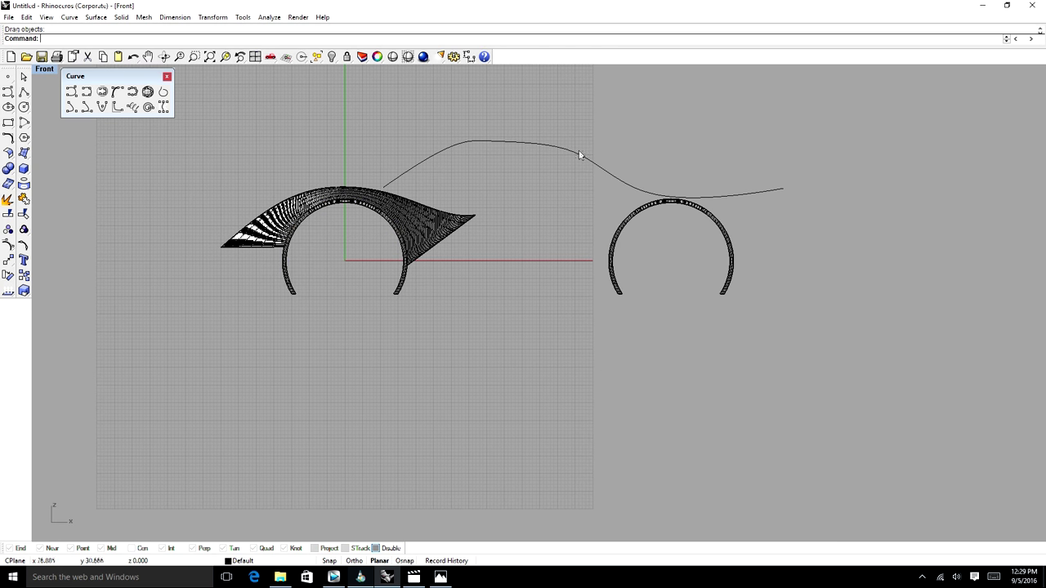
Reshape the long freeform curve by raising two control points around its dip above the copied ring.
click(618, 177)
key(F10)
drag(615, 184, 626, 167)
drag(678, 211, 678, 182)
key(F11)
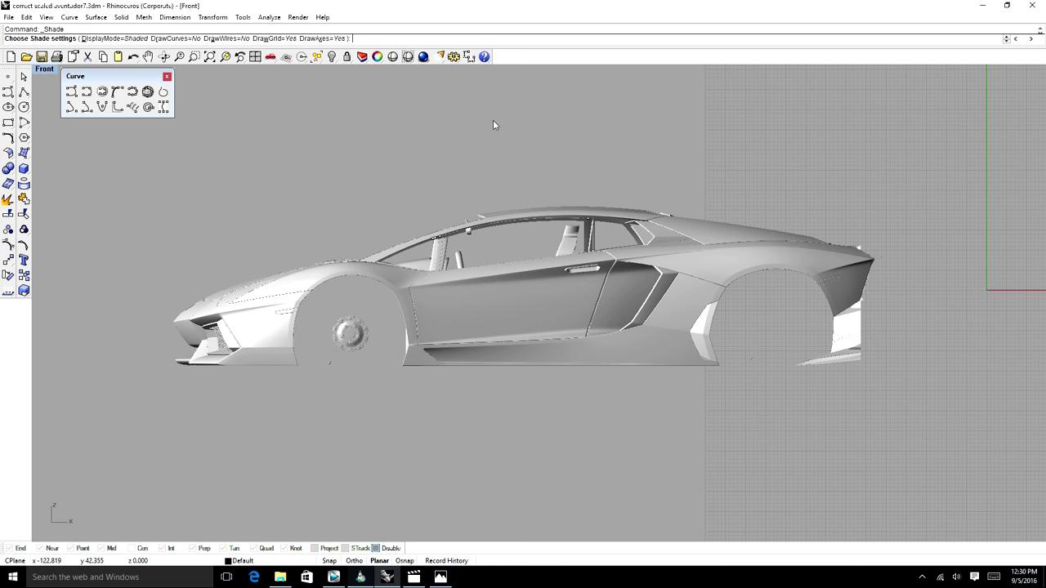
Inspect the shaded car body from several front three-quarter angles.
click(166, 58)
drag(208, 93, 336, 181)
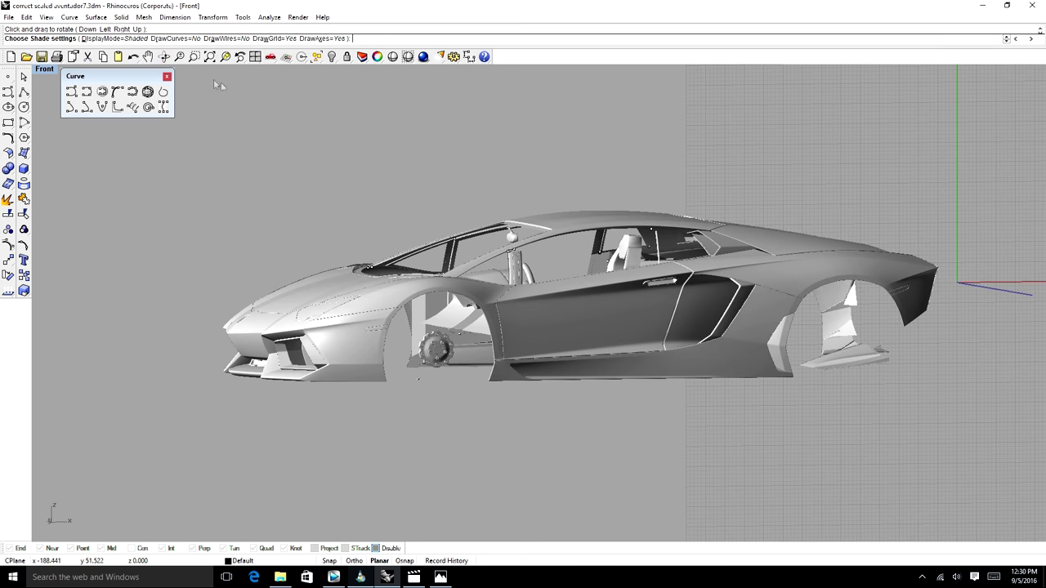
click(166, 57)
drag(537, 198, 397, 140)
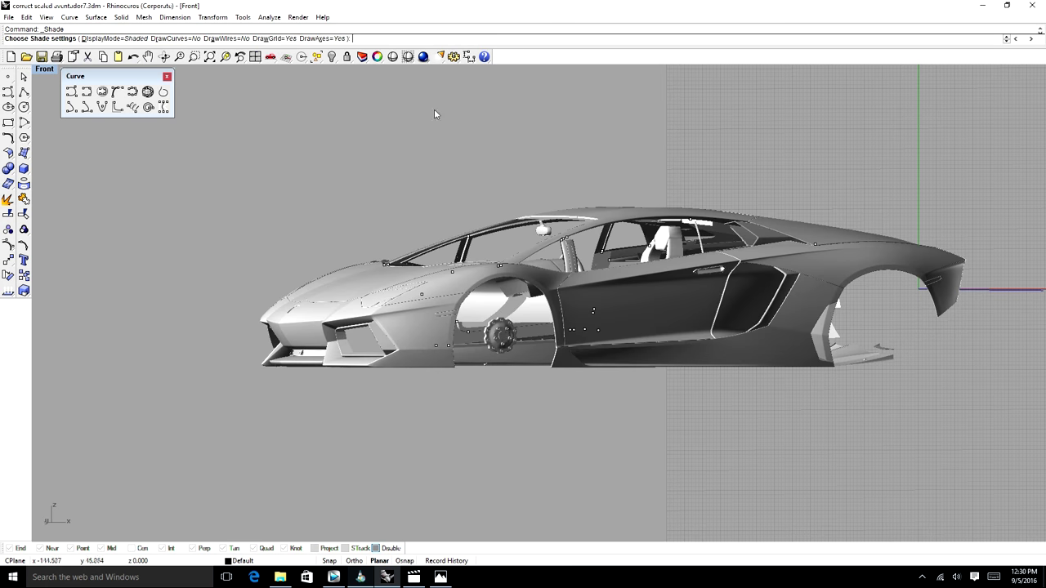